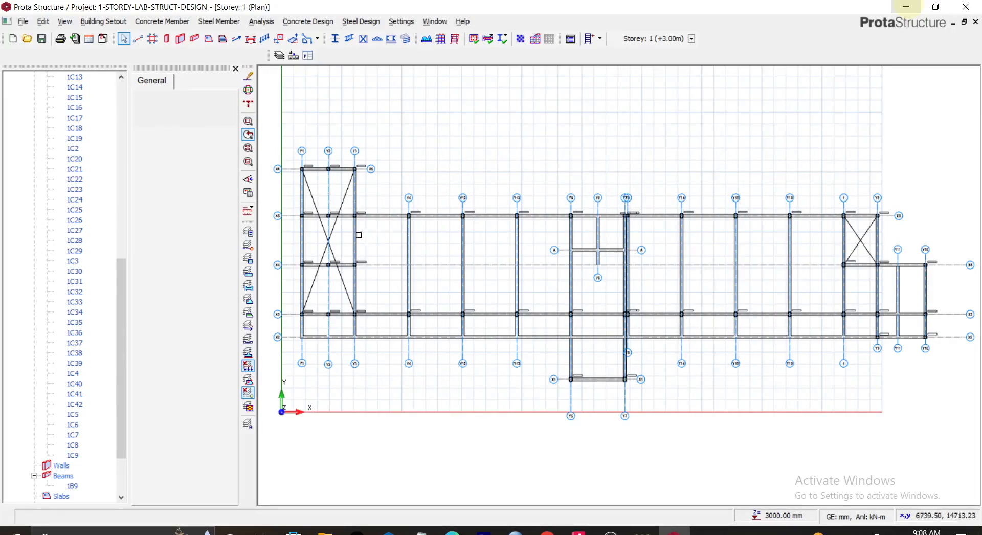
- Examine the column and beam layout of the Storey 1 plan, especially the bay between axes Y1 and Y3
scroll(314, 205, "up", 3)
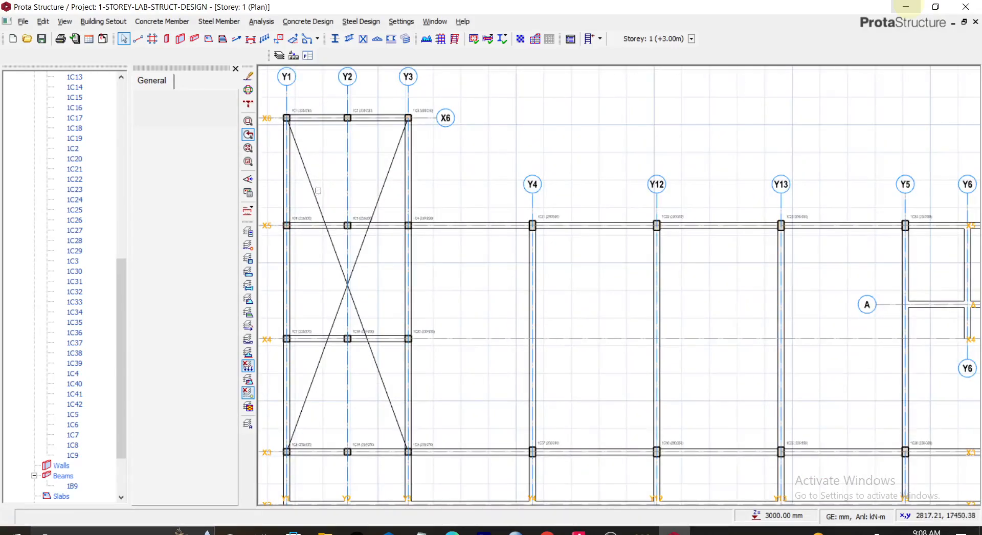
middle_click_drag(318, 184, 371, 209)
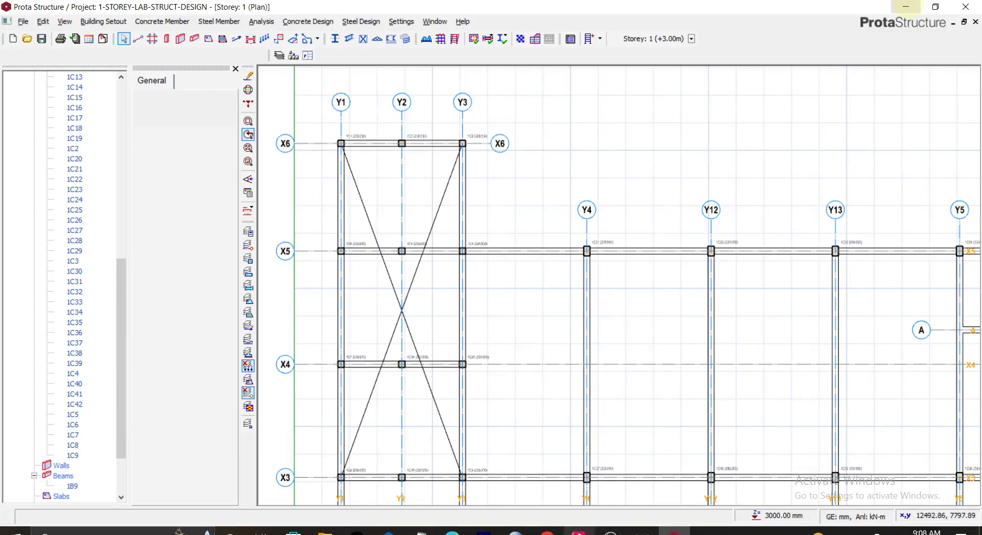
scroll(463, 248, "down", 2)
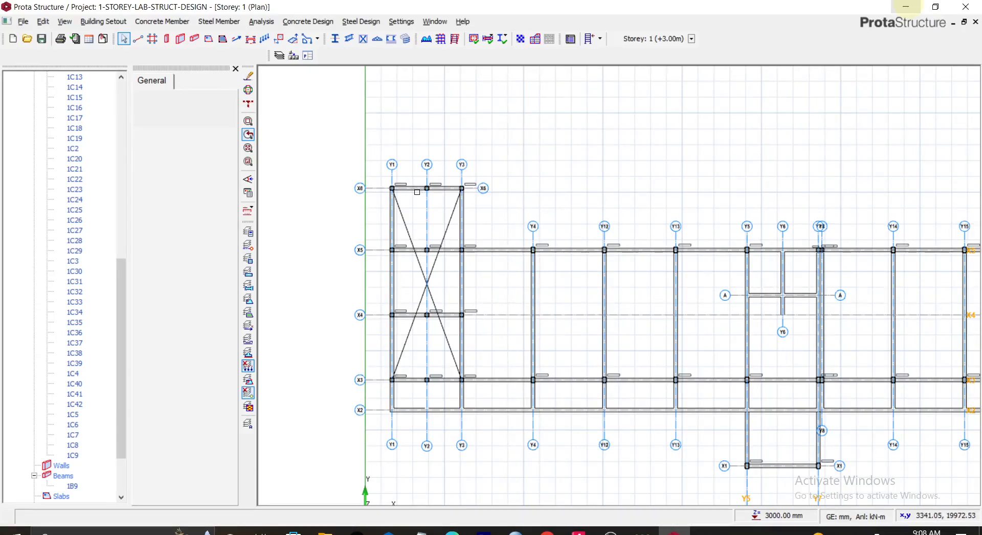
scroll(467, 198, "down", 2)
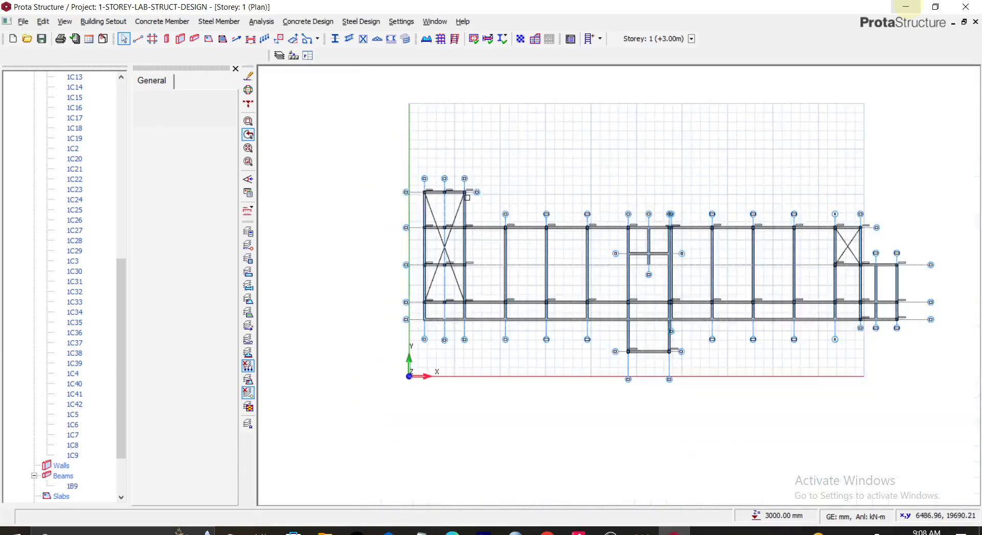
scroll(449, 219, "up", 2)
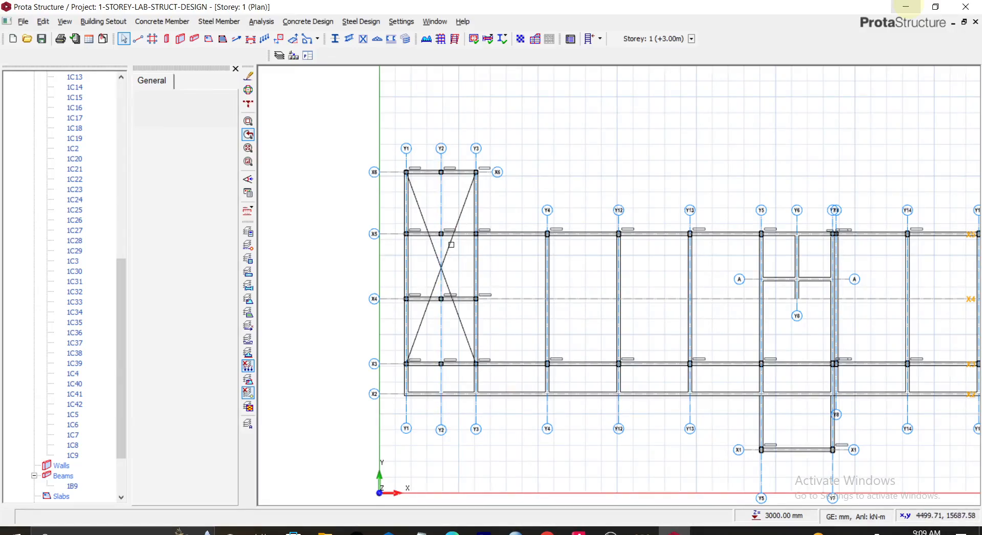
scroll(451, 240, "down", 2)
scroll(440, 208, "up", 3)
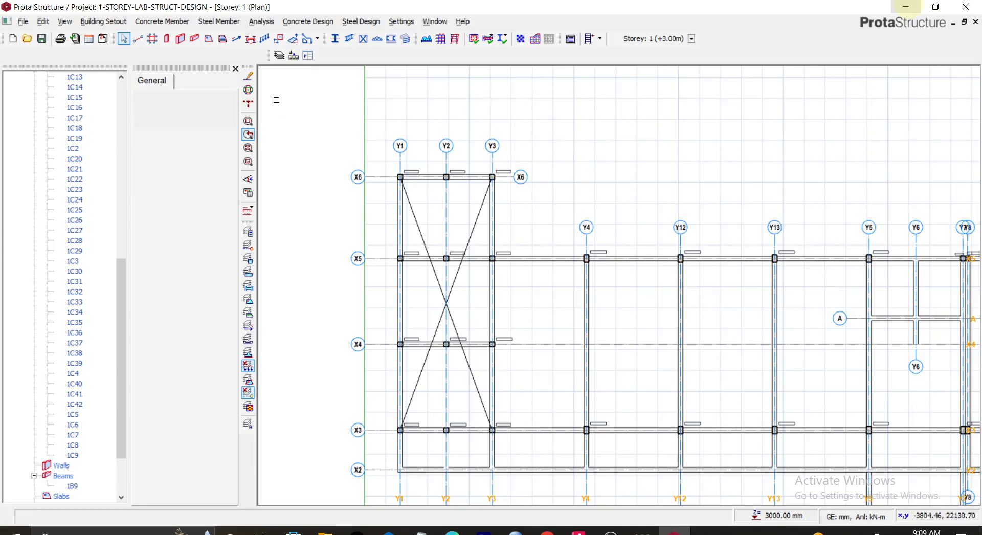
left_click(248, 103)
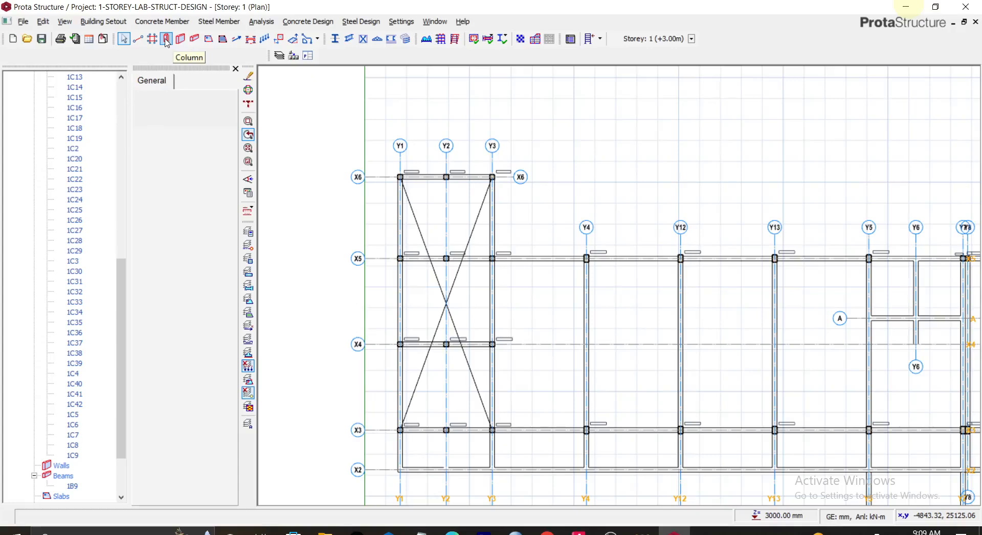
left_click(194, 39)
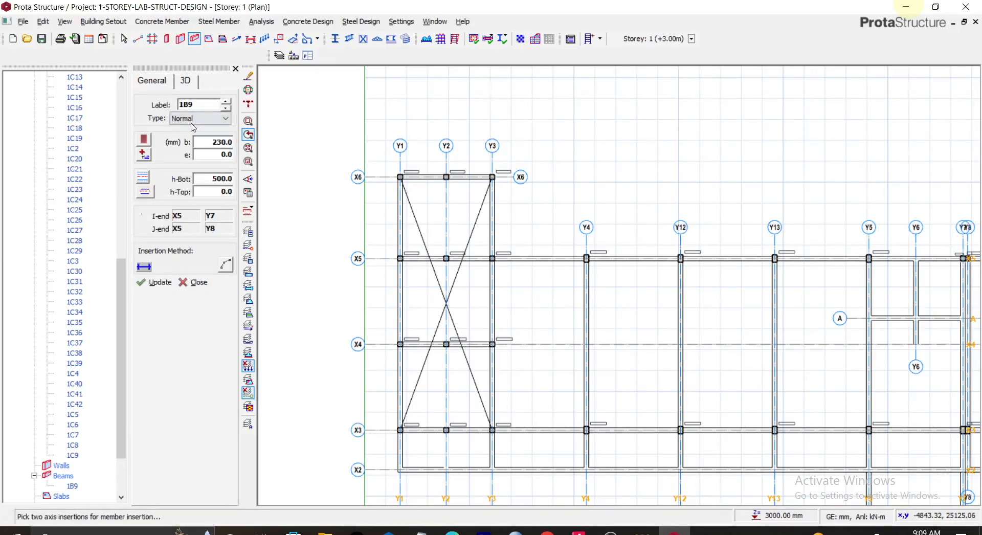
left_click(235, 68)
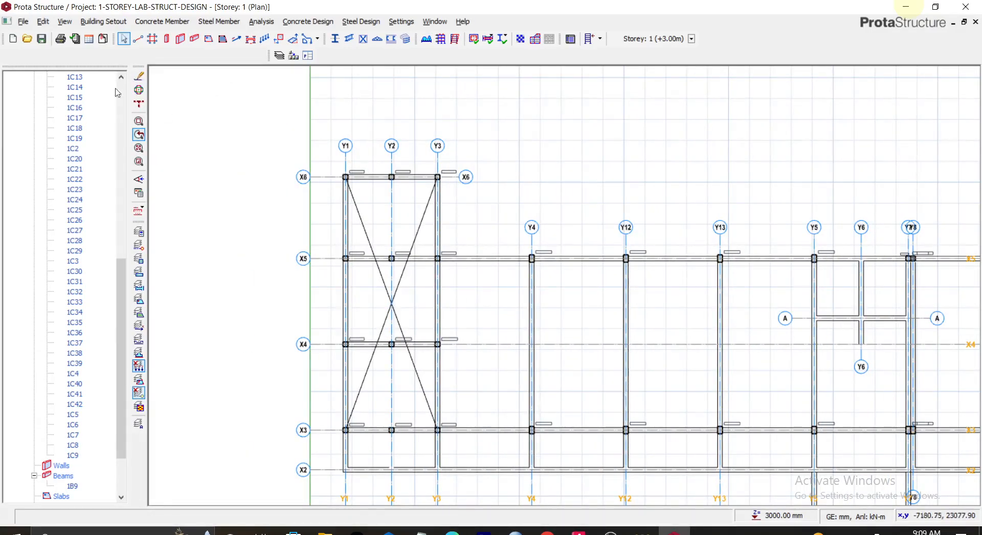
- Start inserting a concrete beam and set its section height below slab level (h-Bot) to 550 mm
left_click(143, 25)
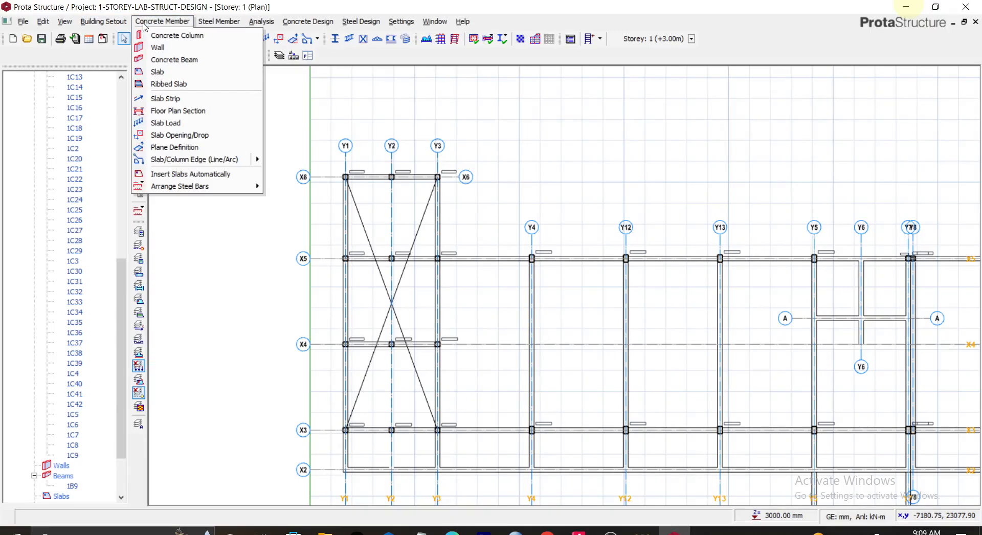
mouse_move(230, 28)
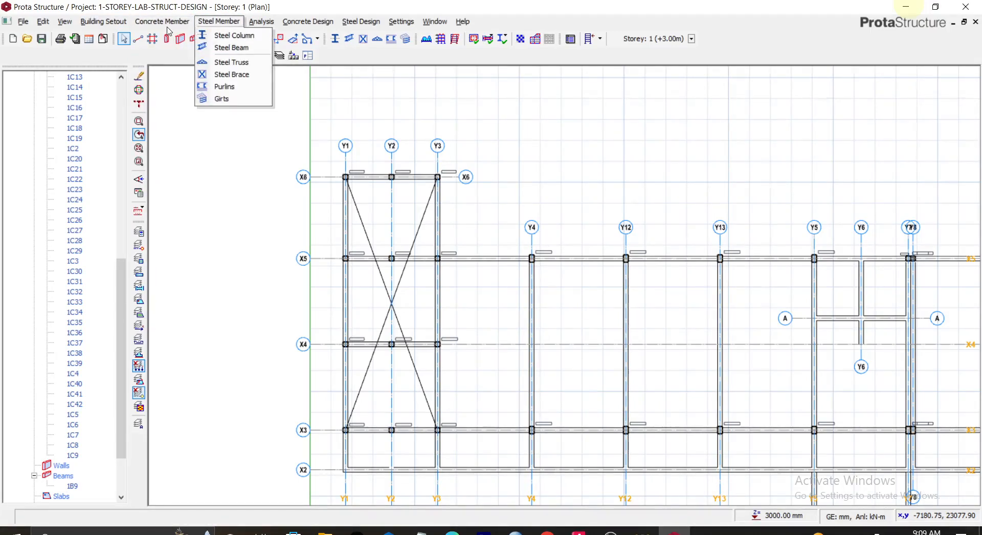
mouse_move(166, 26)
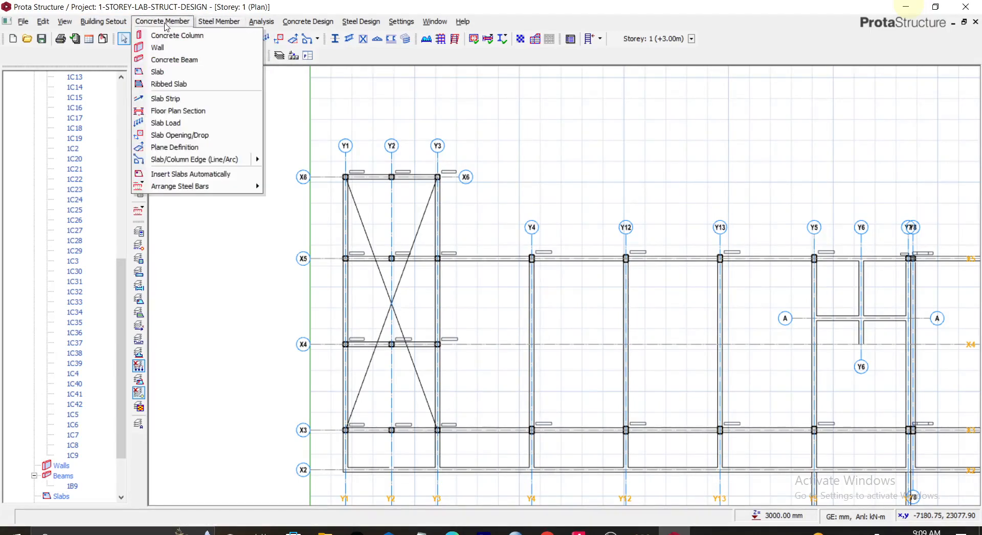
left_click(175, 60)
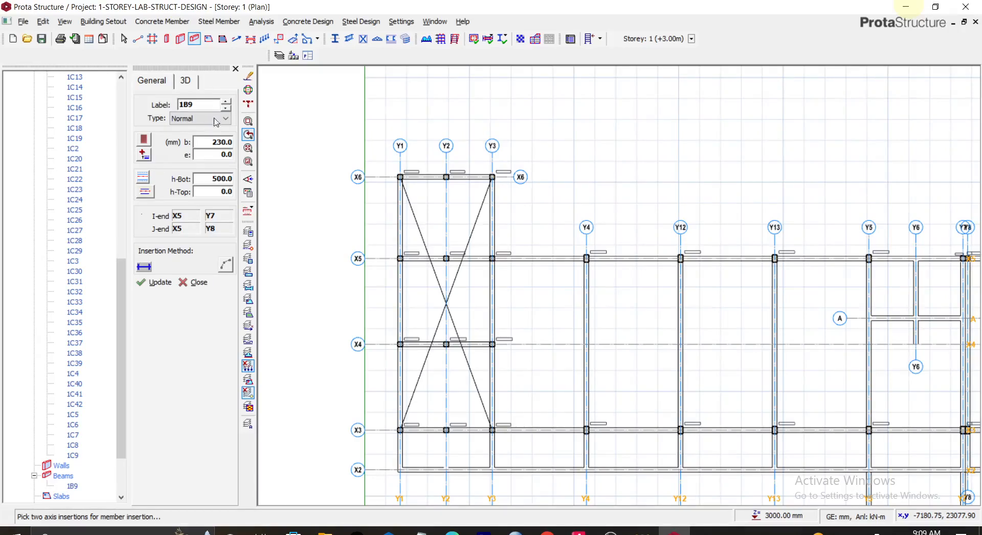
double_click(206, 104)
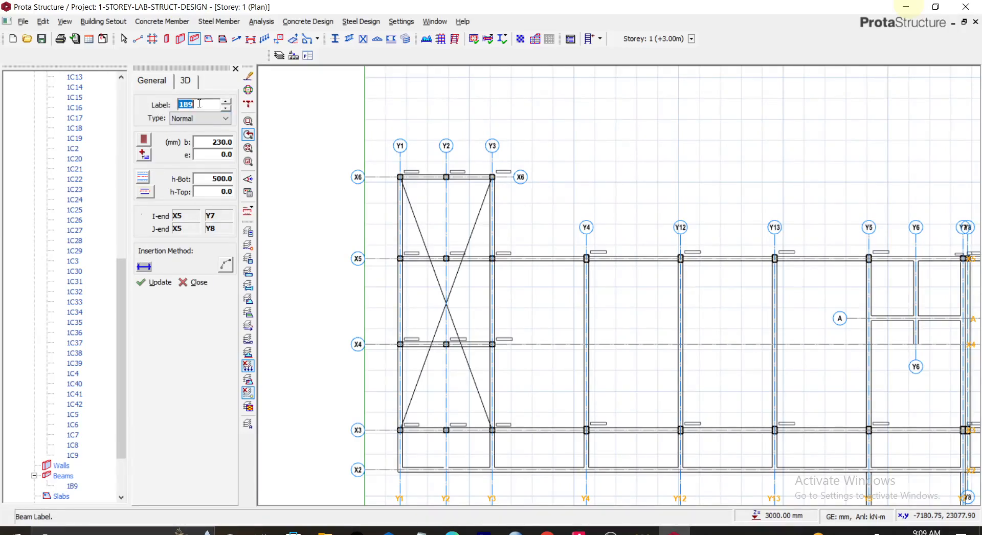
double_click(210, 145)
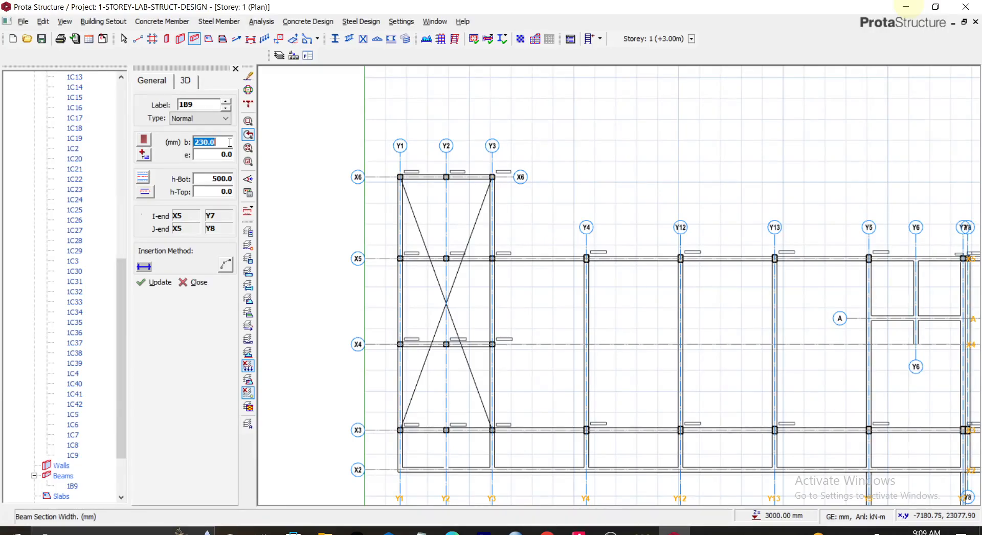
scroll(401, 179, "up", 5)
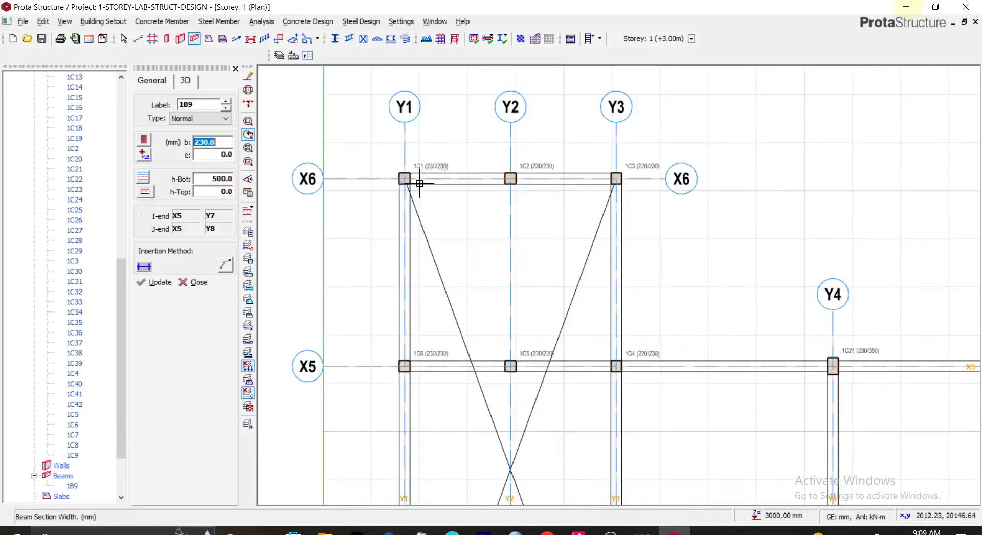
scroll(435, 151, "up", 2)
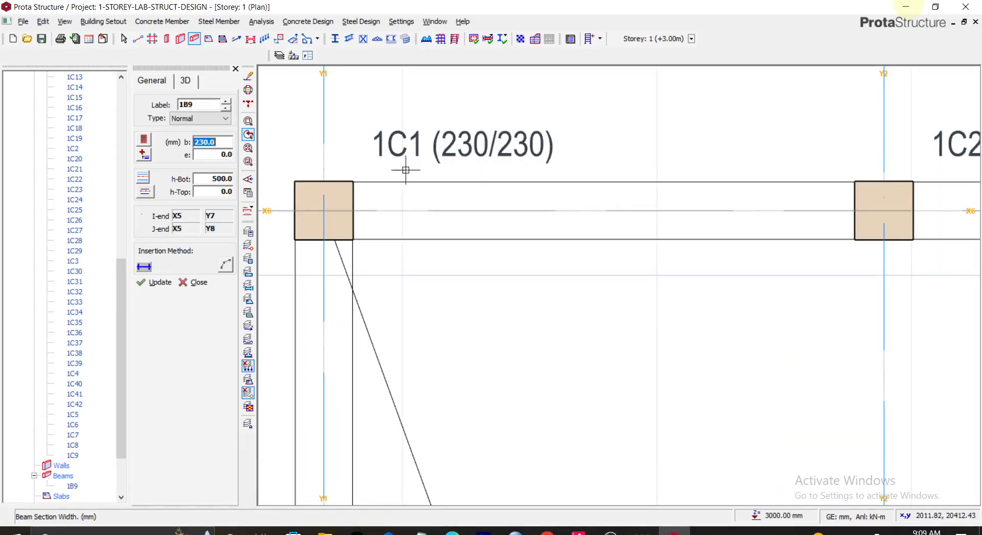
scroll(412, 151, "down", 2)
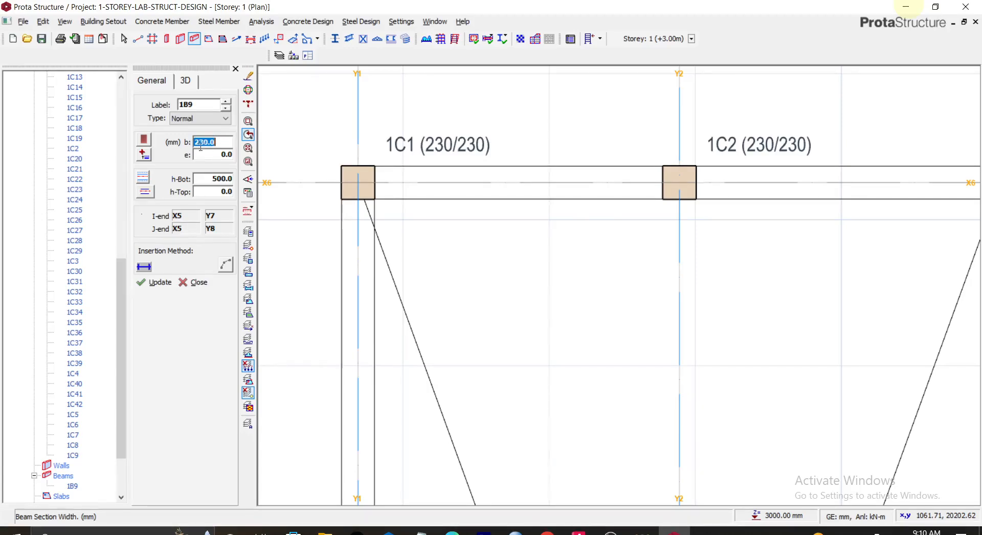
left_click(205, 181)
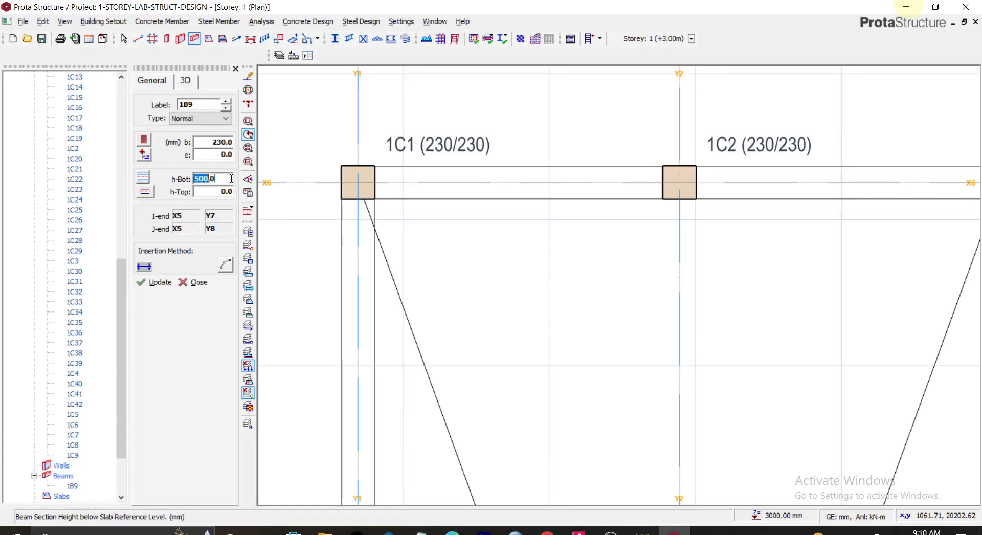
left_click_drag(218, 176, 191, 180)
left_click(164, 284)
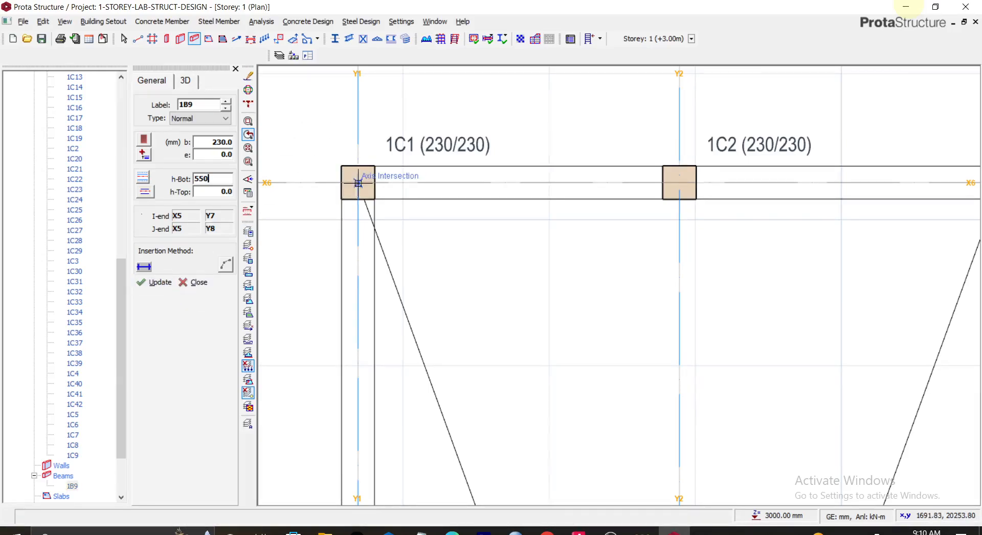
- Insert a 230/550 beam along axis X6 from column 1C1 at Y1 to column 1C2 at Y2
scroll(358, 184, "down", 3)
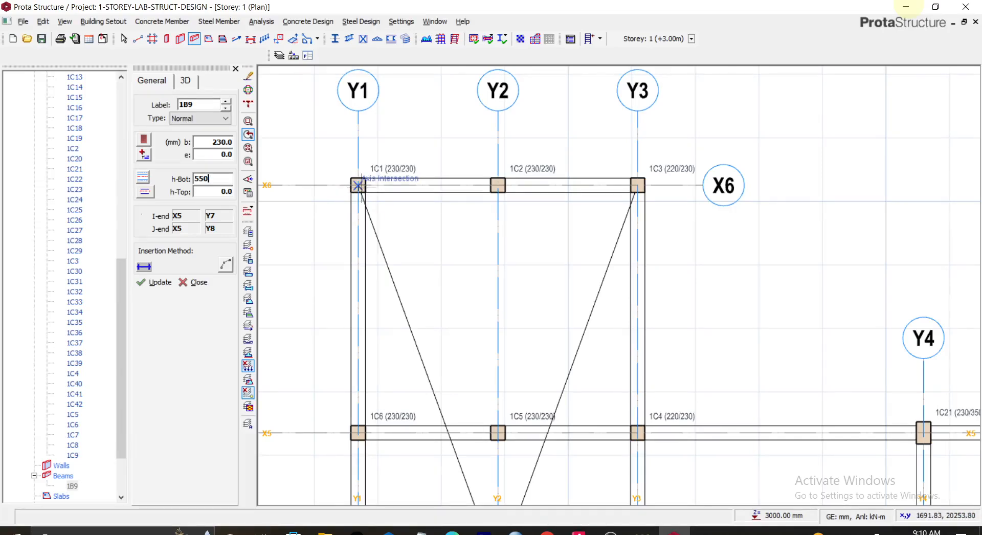
scroll(357, 184, "up", 3)
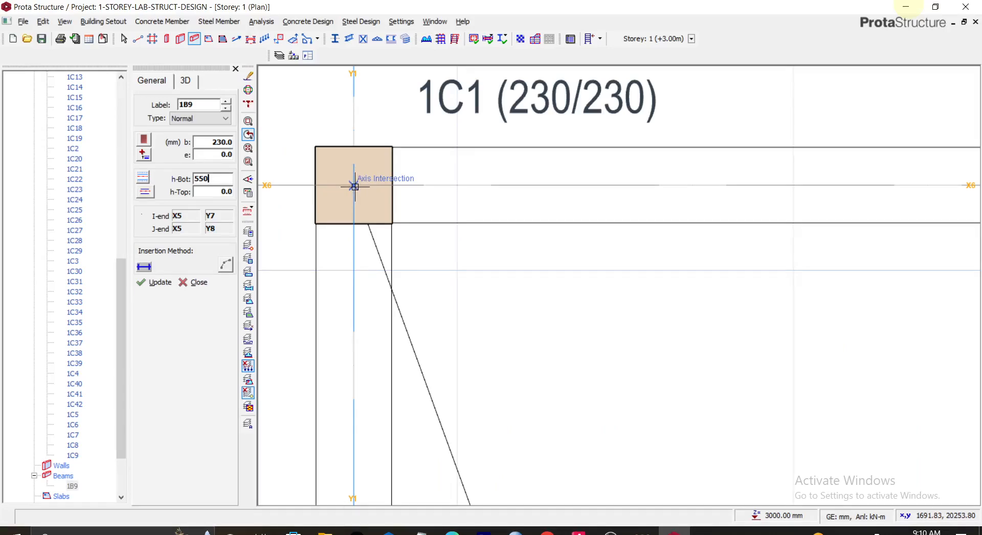
left_click(354, 186)
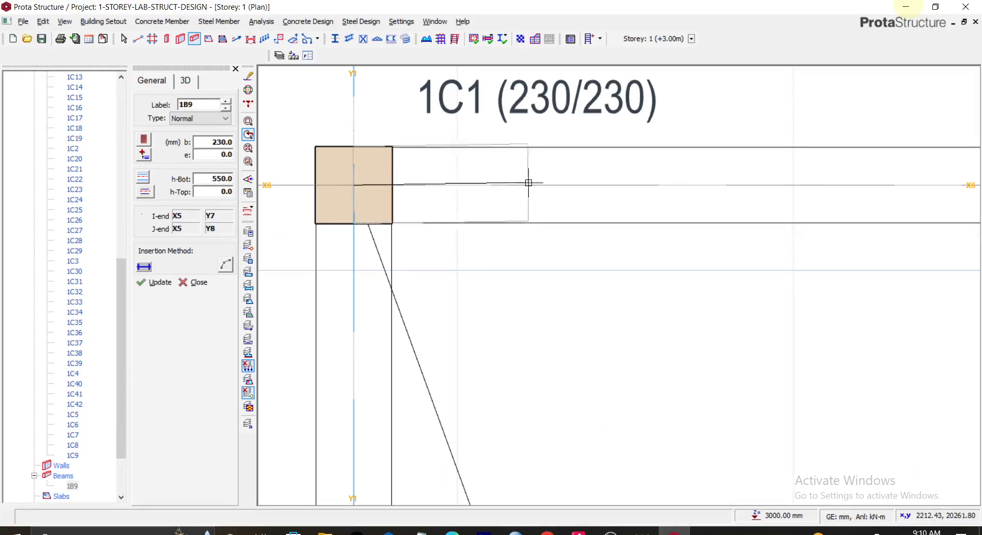
scroll(627, 196, "down", 2)
scroll(626, 196, "down", 2)
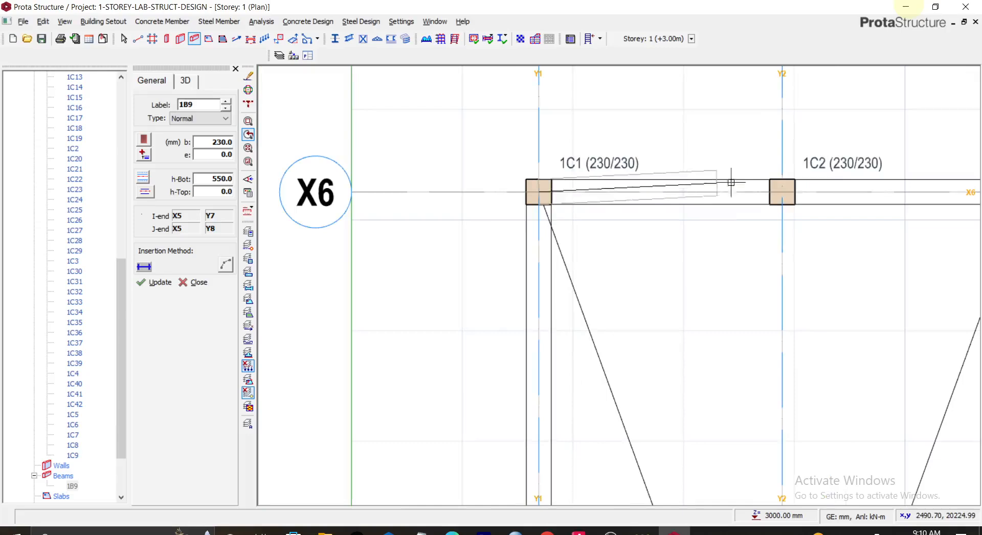
left_click(782, 192)
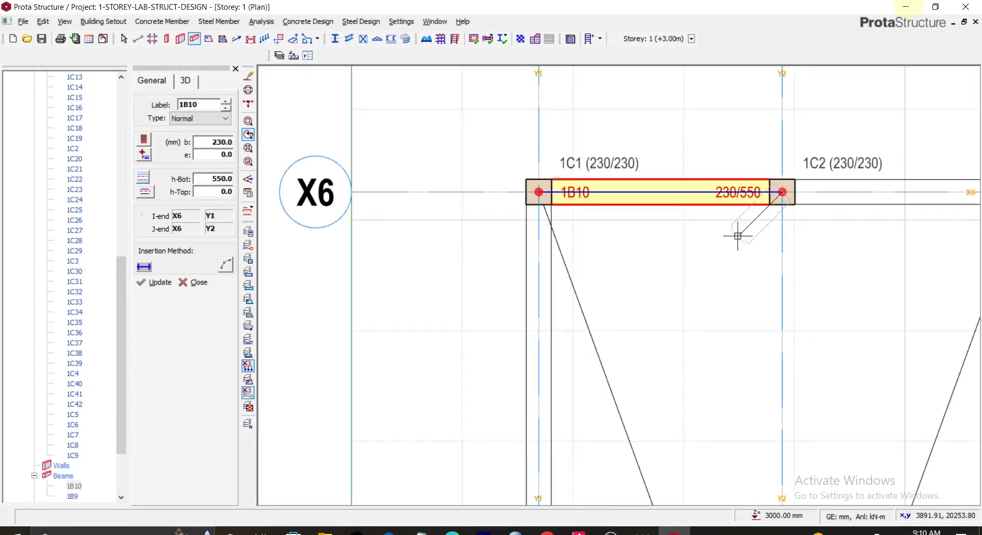
- Continue the 230/550 beam along axis X6 from column 1C2 at Y2 to column 1C3 at Y3
scroll(738, 199, "up", 2)
scroll(737, 195, "up", 2)
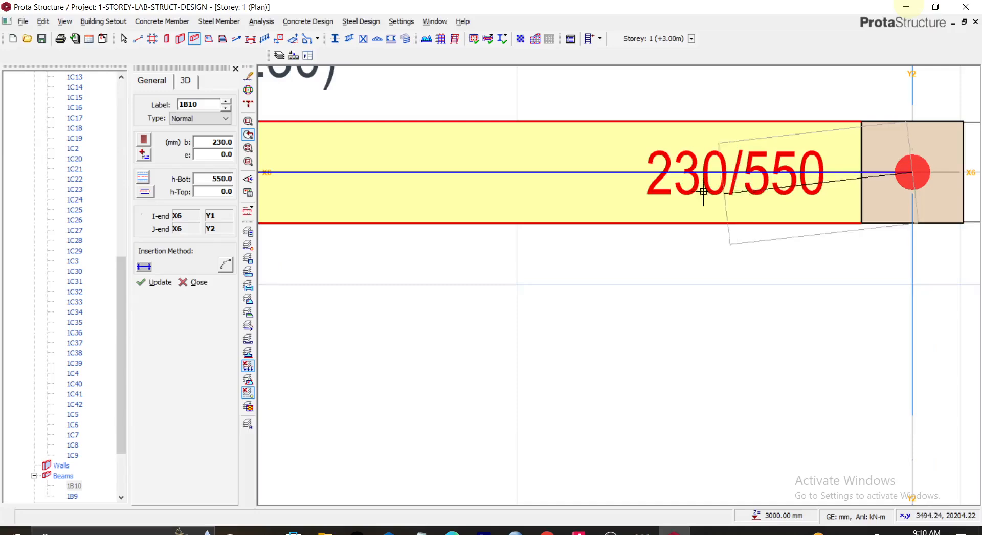
scroll(747, 213, "down", 2)
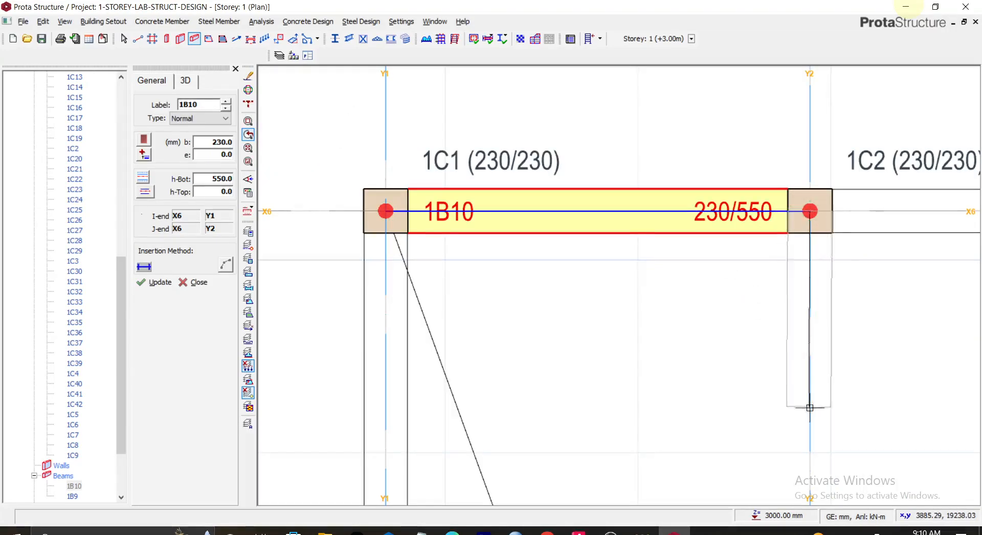
middle_click_drag(885, 391, 504, 388)
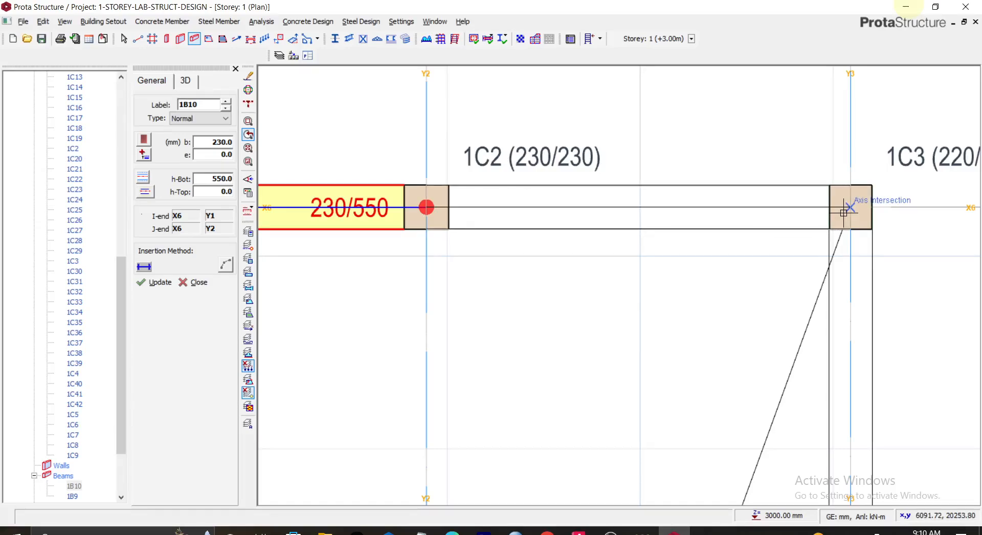
scroll(841, 210, "down", 1)
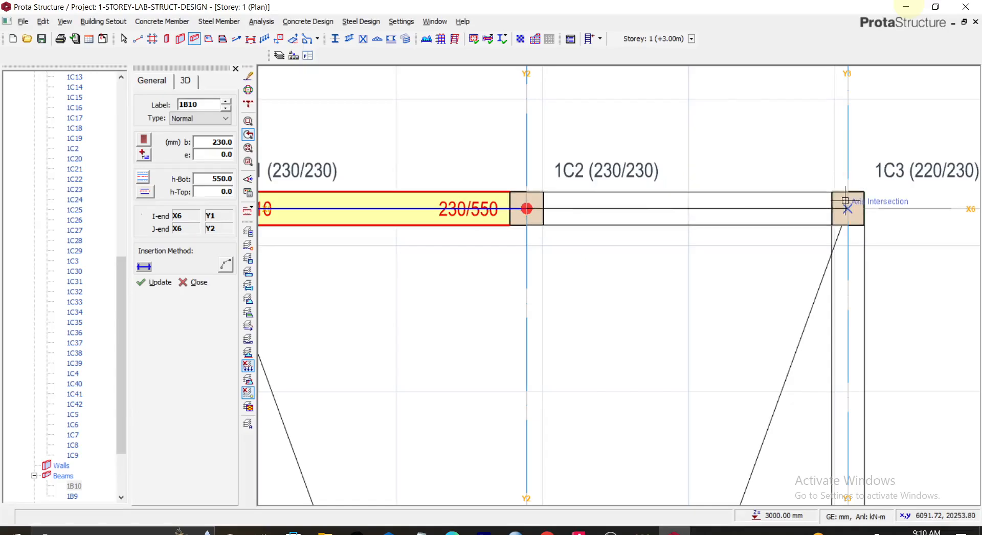
left_click(848, 211)
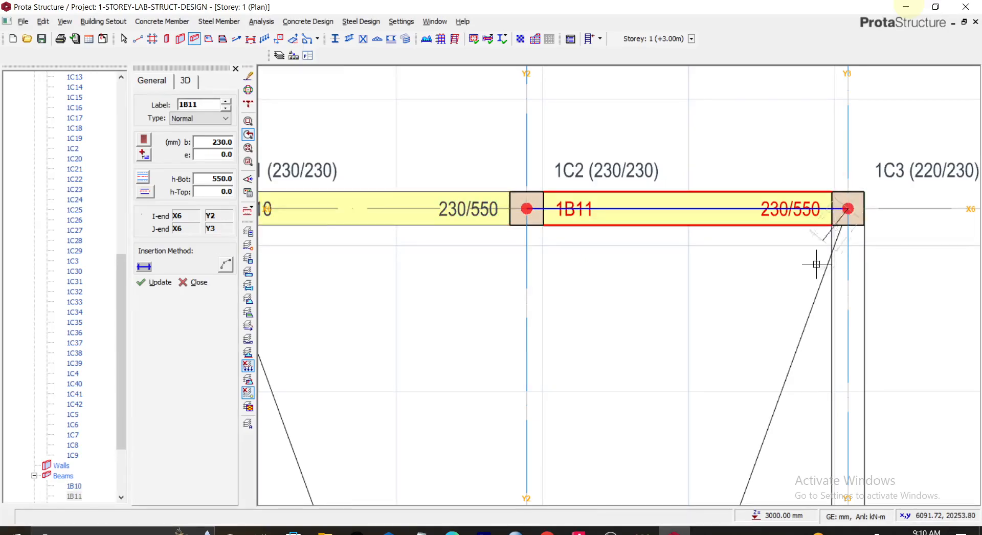
- Insert 230/550 beams along axis Y3 from X6 to X5 and along axis X5 from Y3 to column 1C21 at Y4
scroll(818, 297, "down", 1)
middle_click_drag(806, 307, 752, 242)
scroll(724, 435, "down", 1)
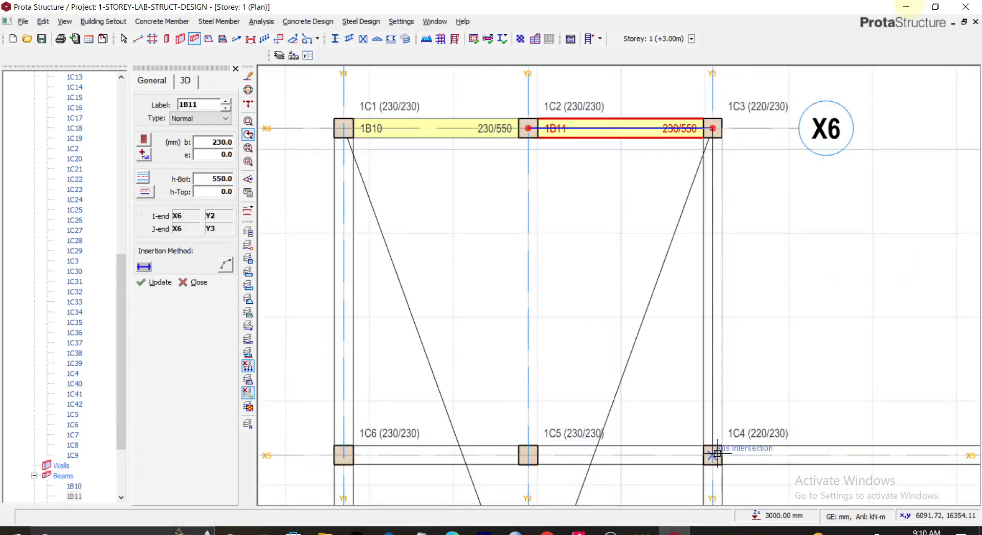
left_click(716, 455)
middle_click_drag(807, 373, 489, 296)
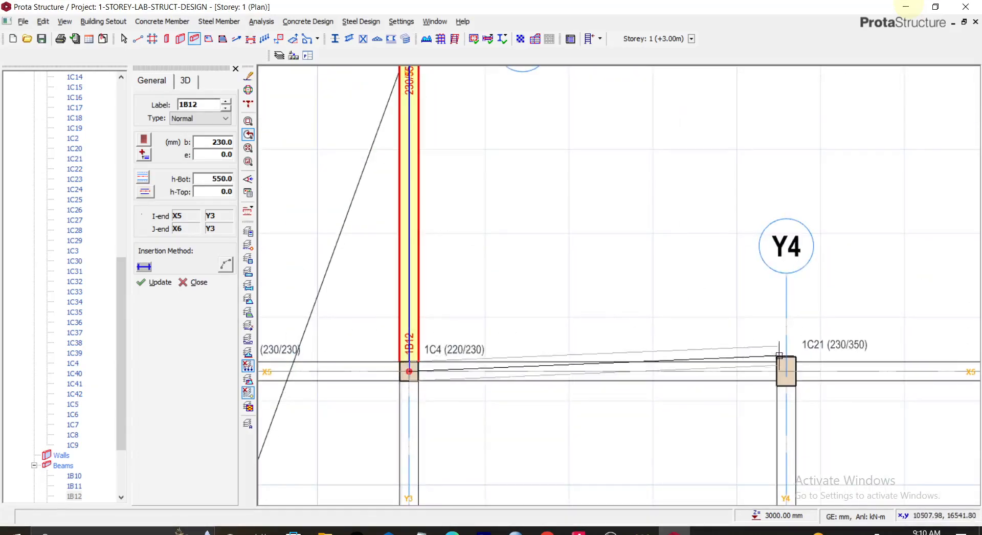
left_click(786, 368)
- Insert 230/550 beams along axis X5 from column 1C21 at Y4 to column 1C15 at Y9
scroll(788, 373, "down", 3)
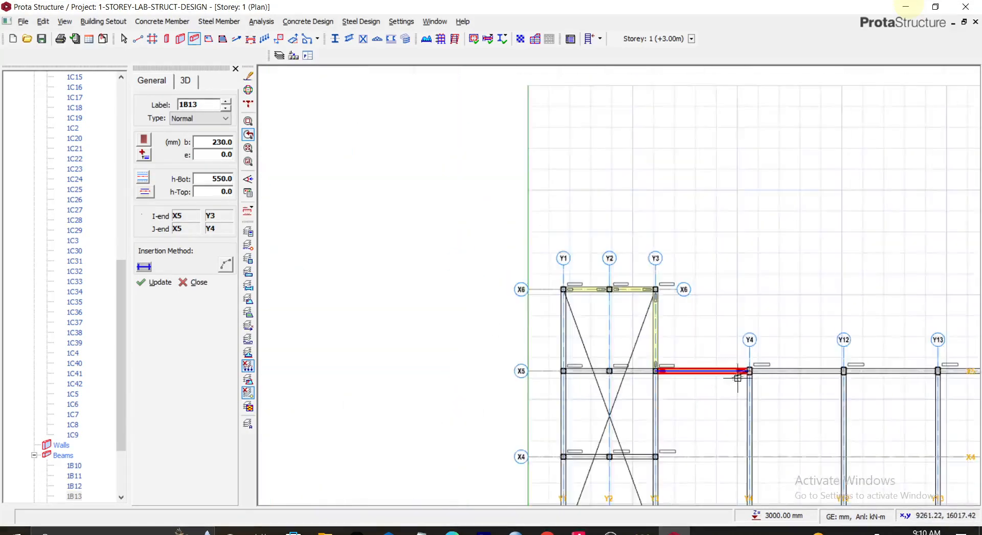
scroll(788, 389, "up", 2)
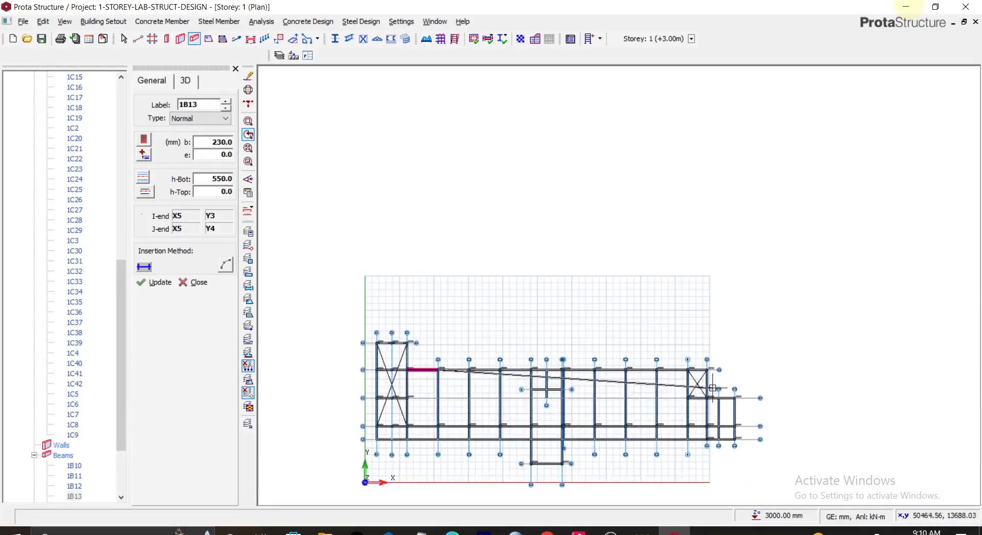
scroll(720, 363, "up", 3)
scroll(672, 396, "up", 2)
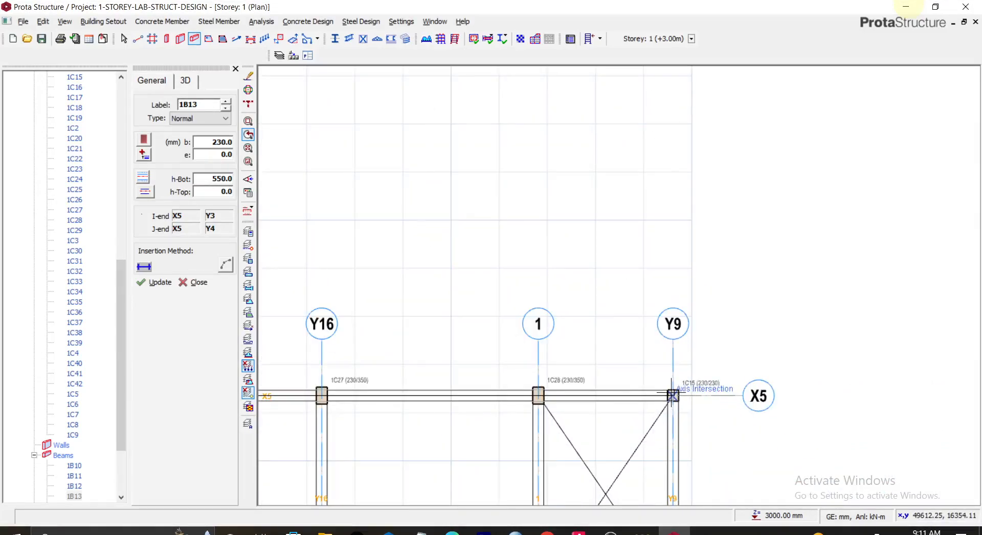
scroll(671, 395, "up", 2)
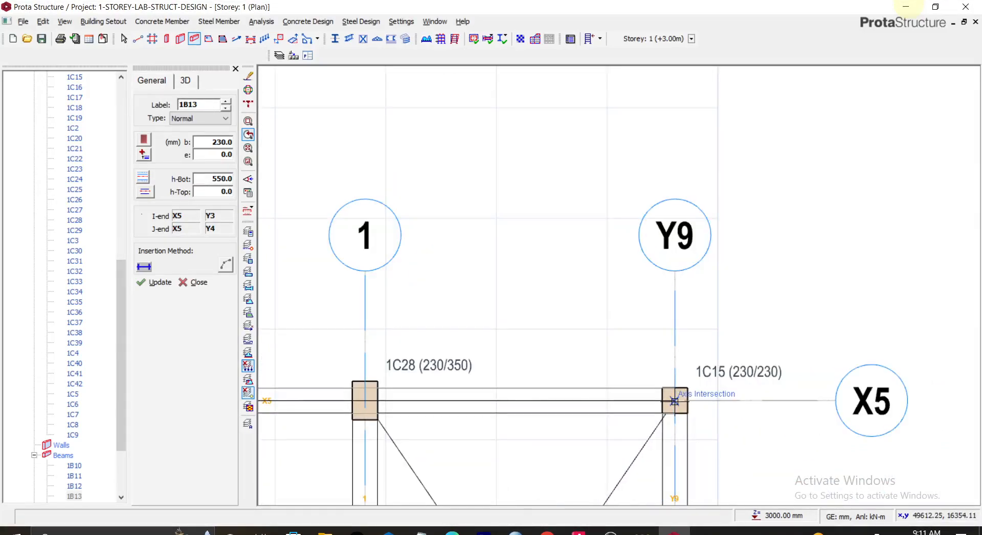
left_click(674, 401)
- Continue the 230/550 beam along axis Y9 from column 1C15 at X5 to column 1C14 at X4
scroll(671, 404, "down", 2)
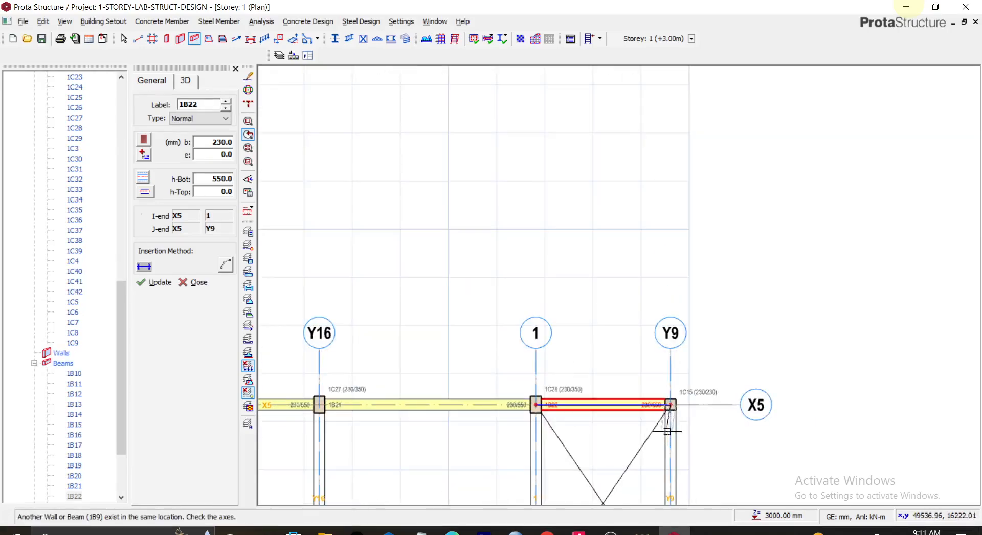
middle_click_drag(675, 457, 664, 181)
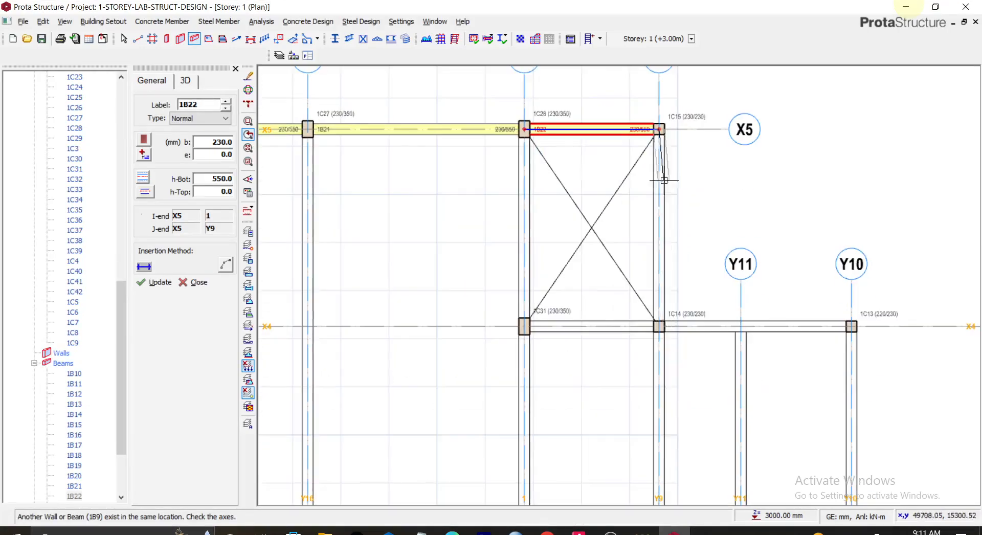
scroll(659, 330, "up", 3)
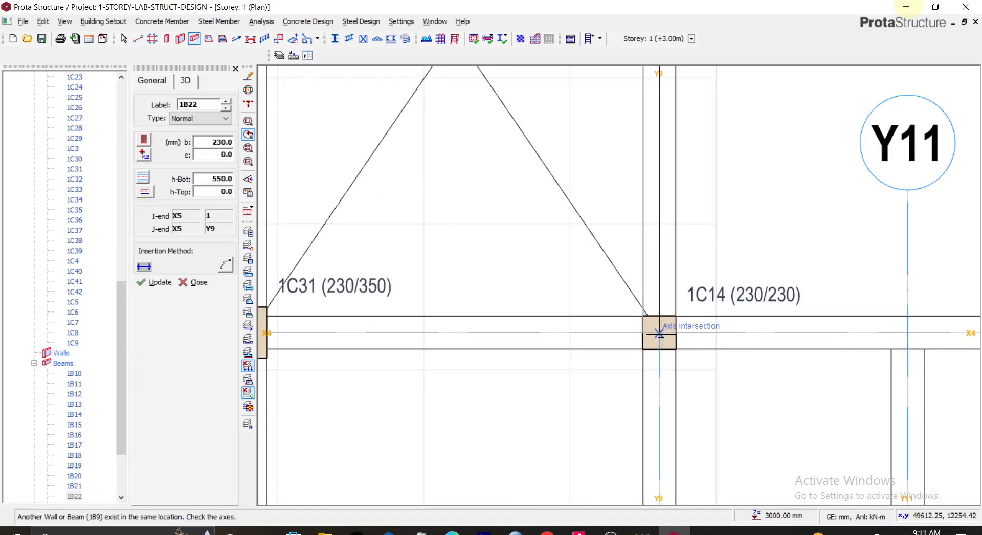
left_click(659, 330)
- Insert 230/550 beams along axis X4 from Y9 to column 1C13 at Y10 and along axis Y10 to column 1C11 at X2
scroll(734, 331, "down", 3)
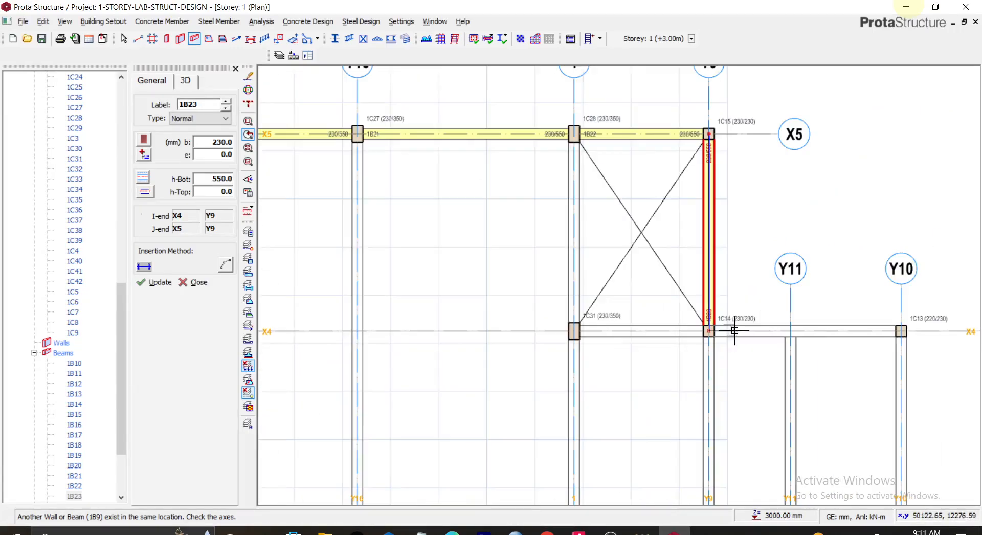
left_click(901, 332)
middle_click_drag(845, 406, 772, 224)
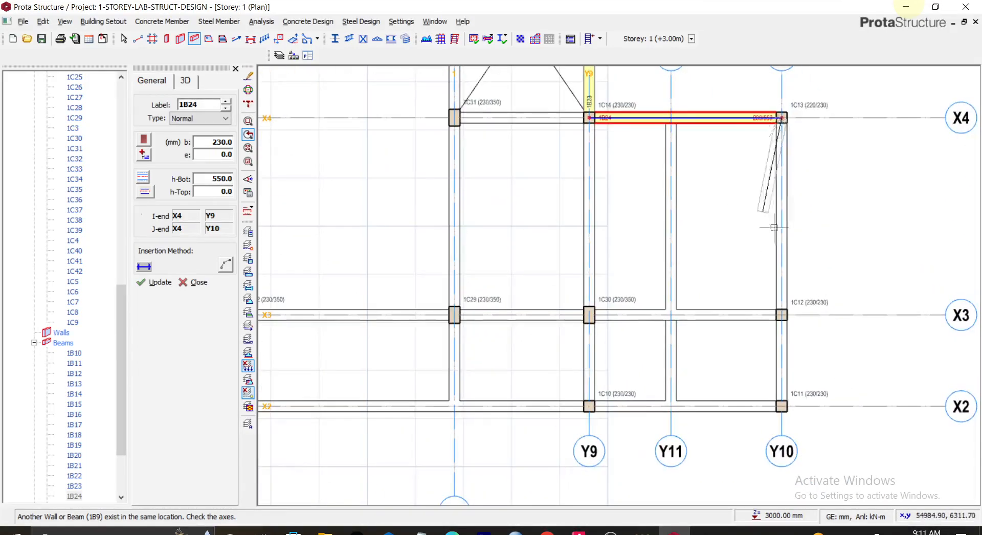
scroll(780, 405, "up", 2)
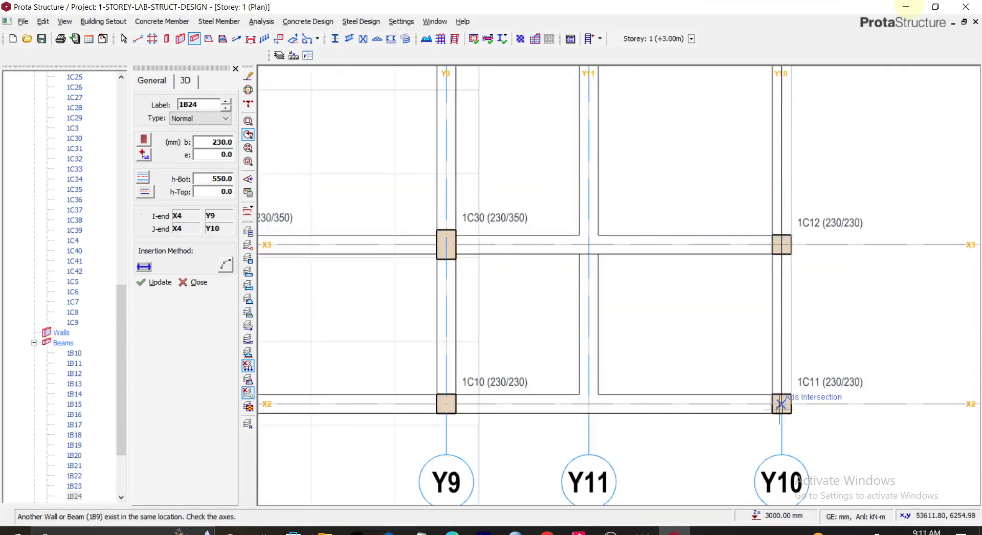
left_click(781, 404)
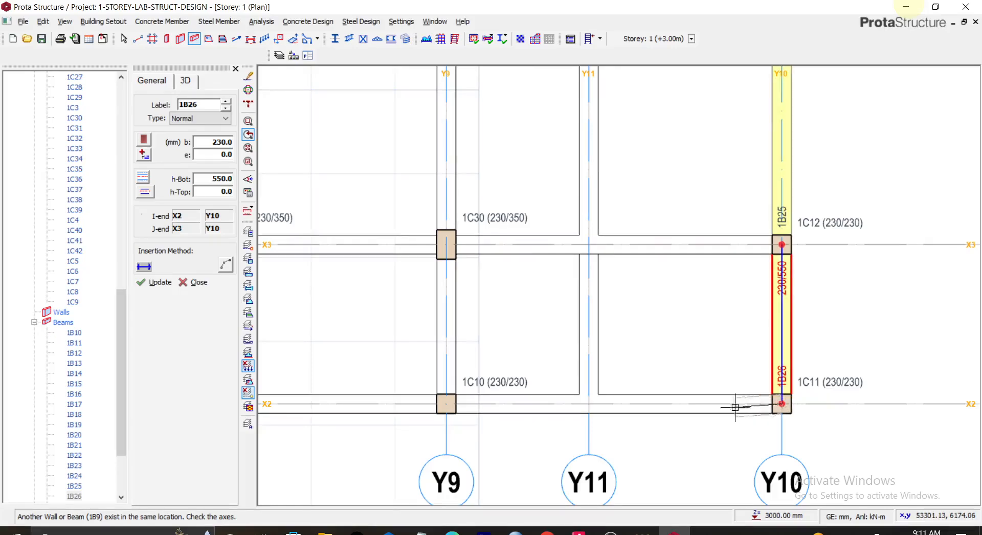
- Insert 230/550 beams along axis X2 from Y10 to column 1C10 at Y9 and along axis Y9 to column 1C30 at X3
scroll(681, 401, "down", 2)
scroll(596, 391, "down", 1)
middle_click_drag(596, 392, 902, 373)
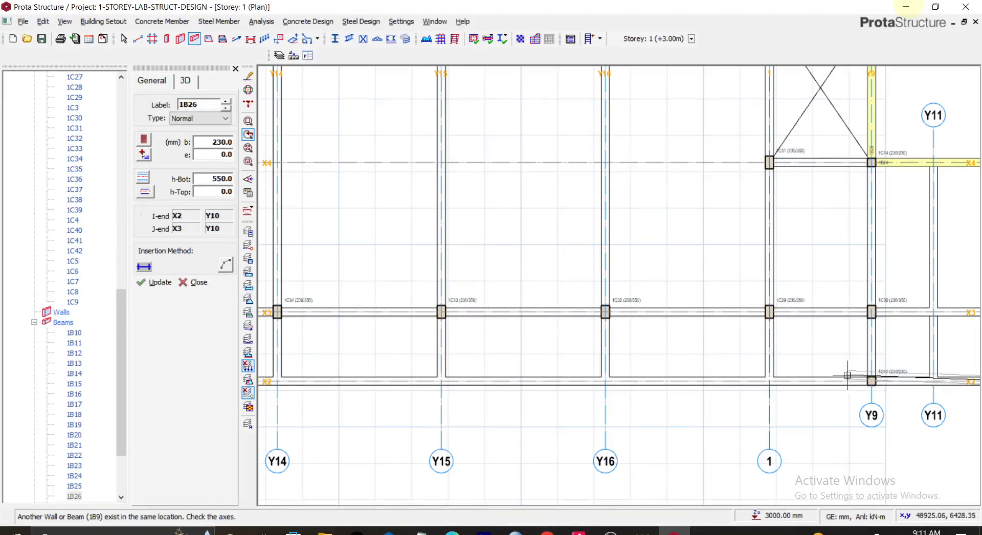
middle_click_drag(850, 370, 733, 369)
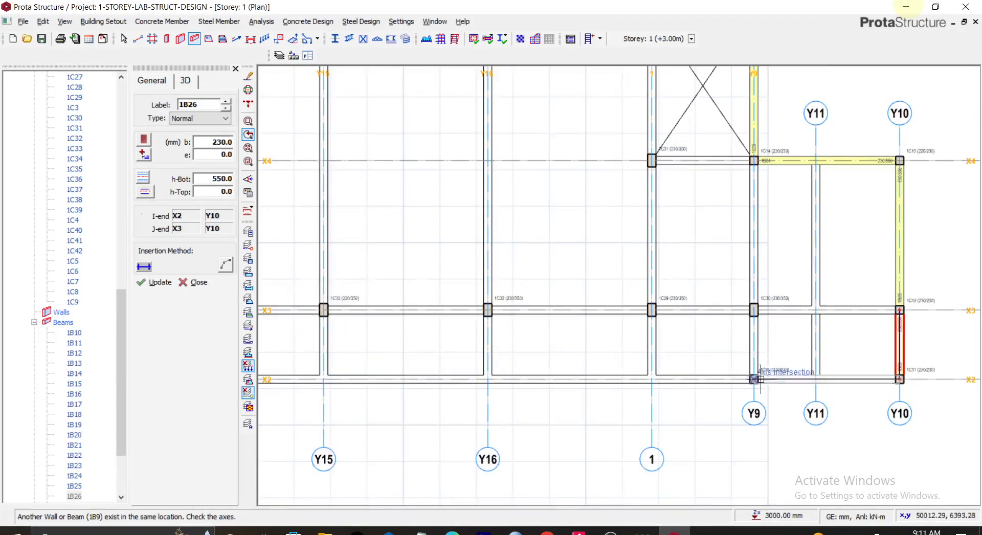
scroll(754, 379, "up", 3)
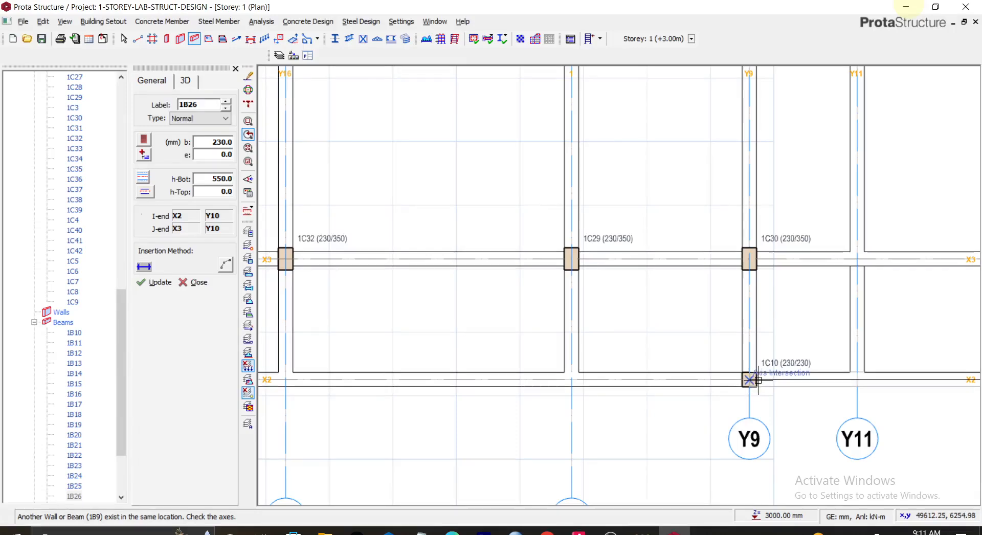
left_click(750, 381)
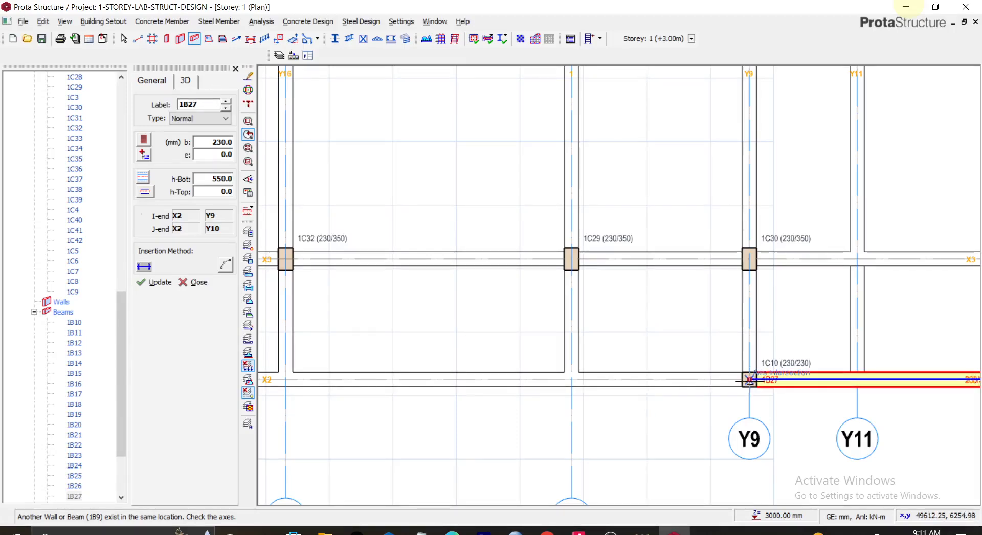
left_click(751, 260)
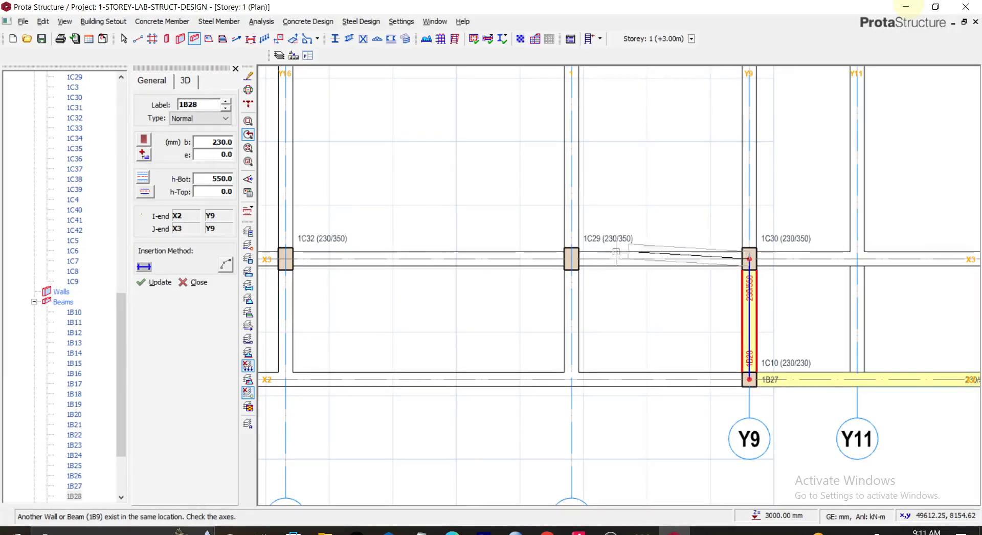
- Insert 230/550 beams along axis X3 from column 1C30 at Y9 through column 1C29 at axis 1 to column 1C8 at Y1
left_click(568, 255)
middle_click_drag(485, 328, 935, 323)
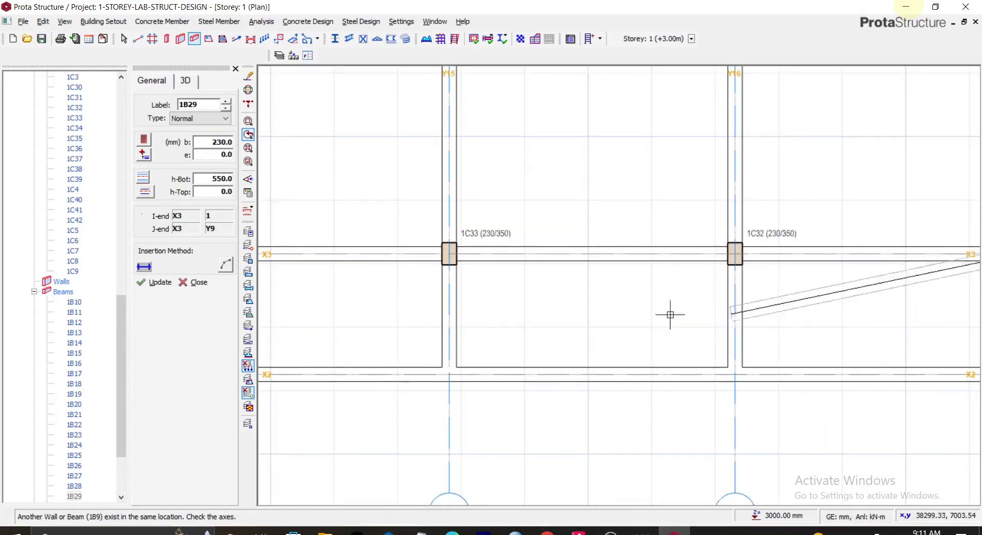
middle_click_drag(390, 292, 576, 320)
middle_click_drag(485, 320, 839, 341)
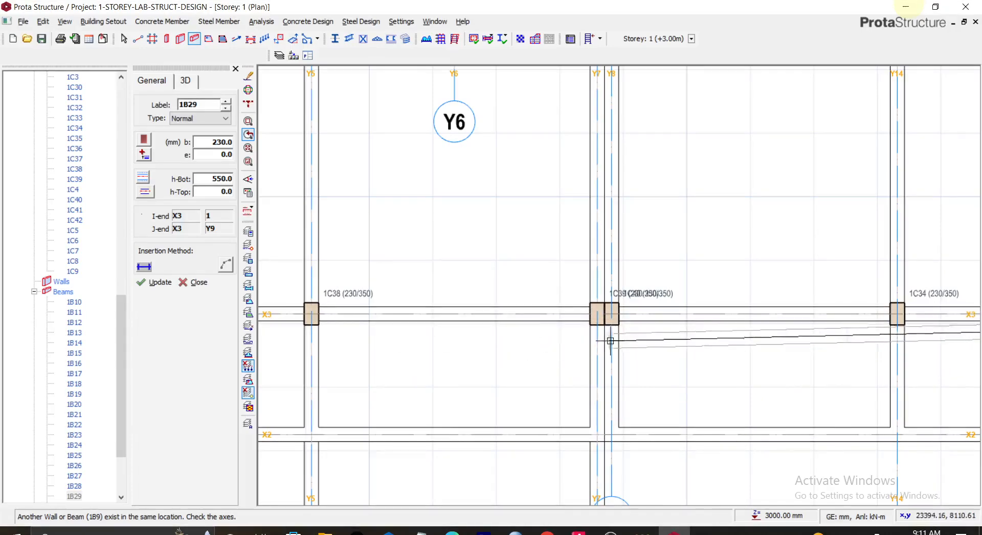
scroll(606, 336, "up", 2)
scroll(593, 333, "down", 6)
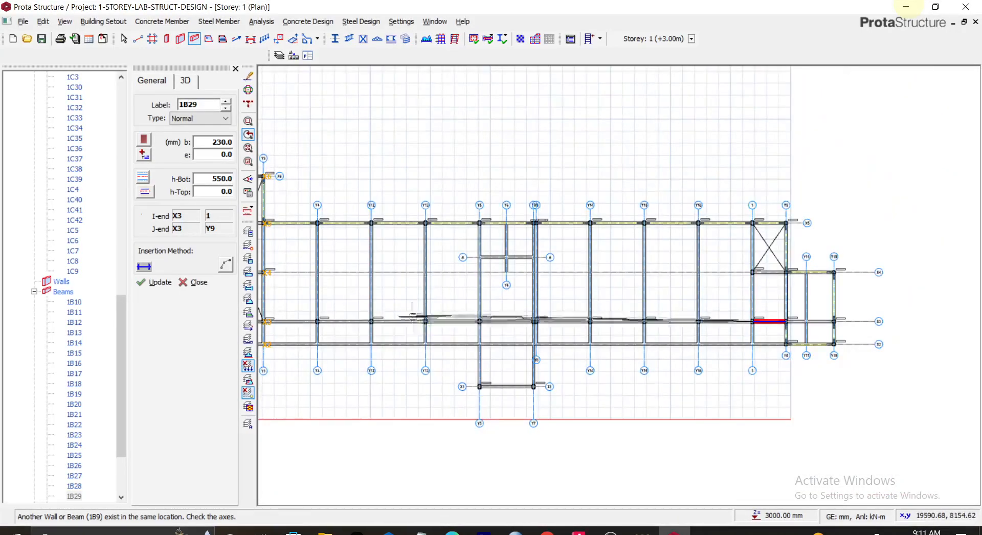
middle_click_drag(351, 329, 600, 324)
scroll(792, 308, "up", 2)
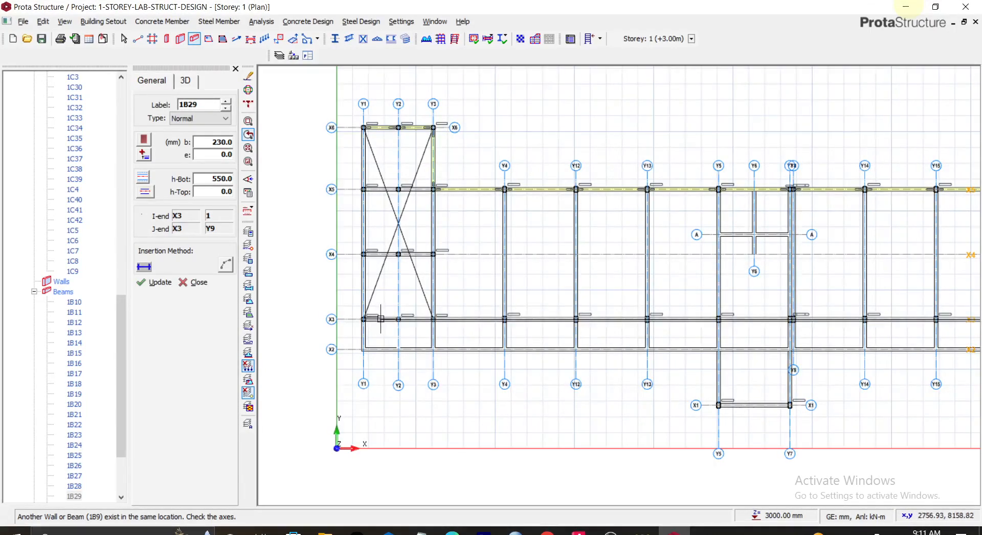
scroll(350, 319, "up", 2)
scroll(350, 318, "up", 1)
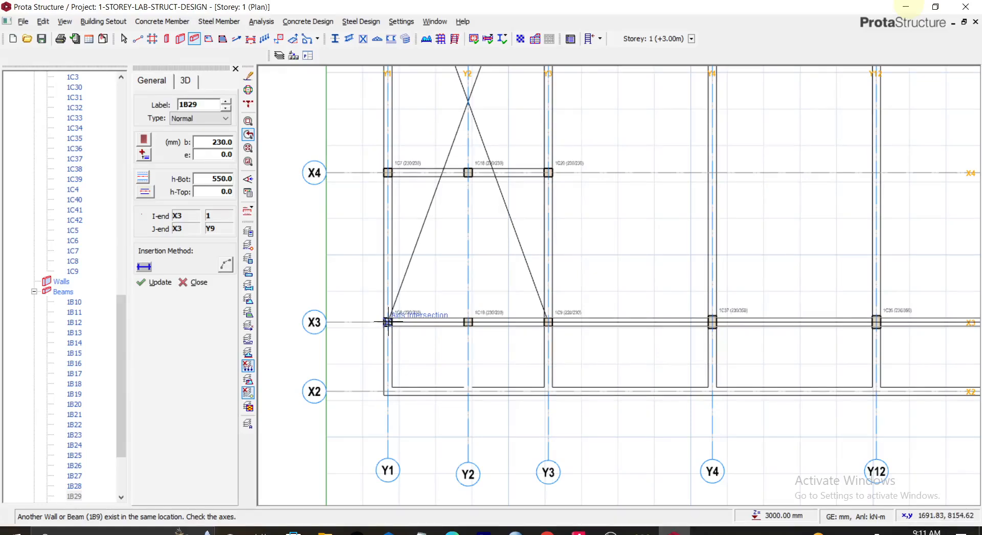
scroll(387, 322, "up", 2)
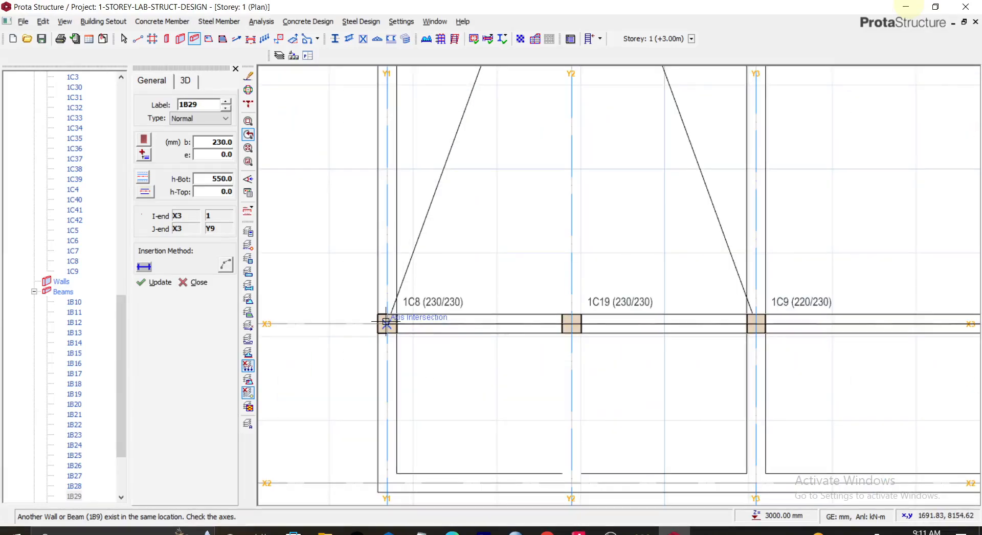
left_click(386, 322)
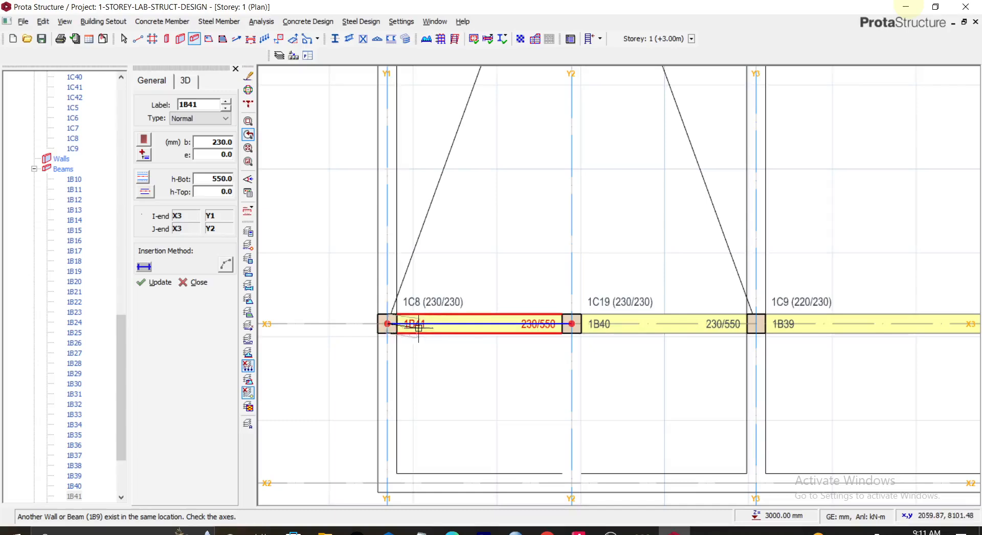
- Insert 230/550 beams along axis Y1 from column 1C8 at X3 to column 1C1 at X6, then end the beam chain
middle_click_drag(383, 174, 379, 392)
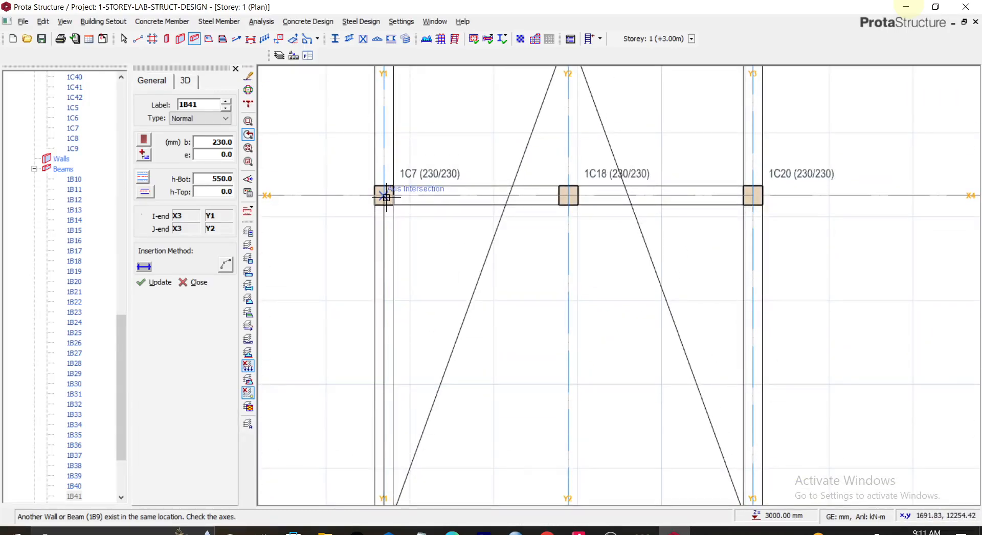
scroll(385, 197, "down", 3)
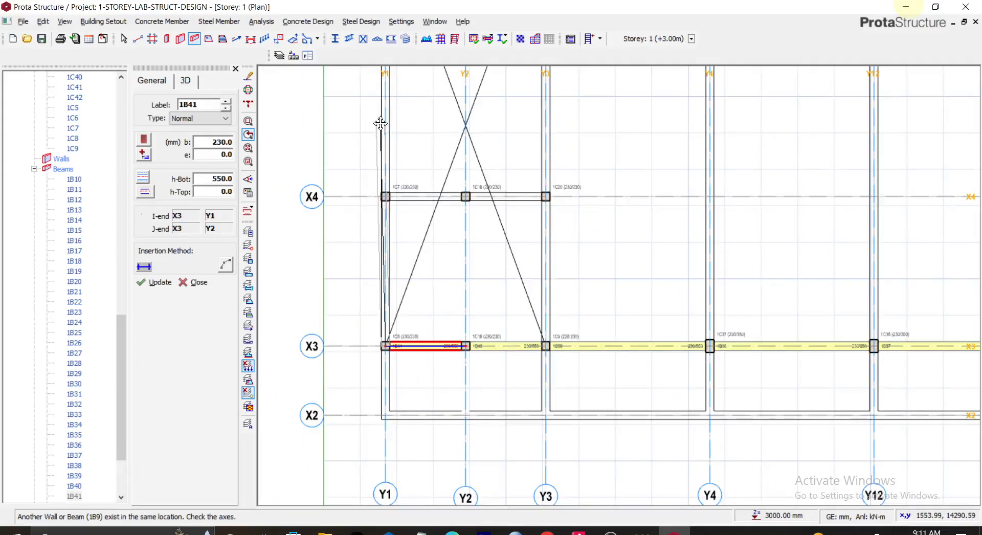
middle_click_drag(381, 121, 479, 395)
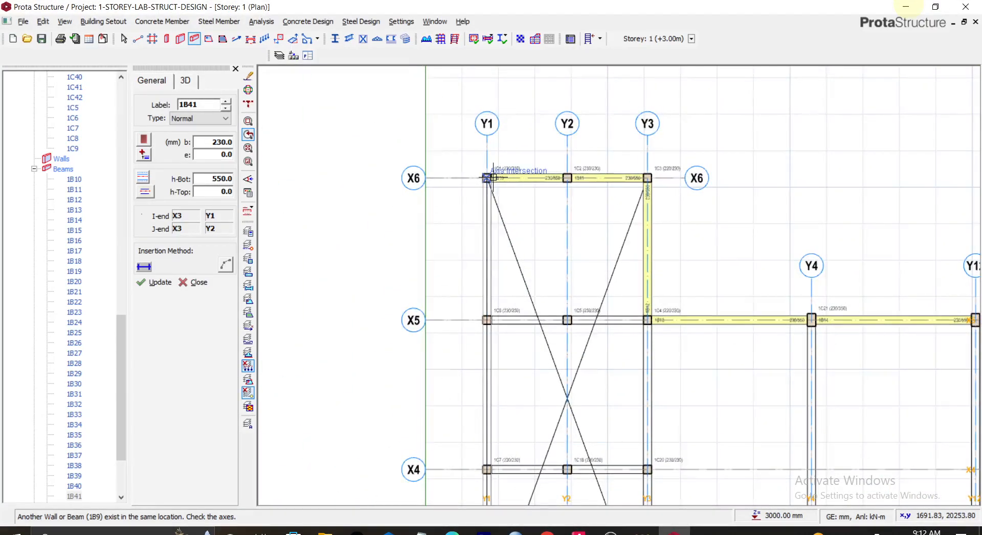
scroll(489, 176, "up", 2)
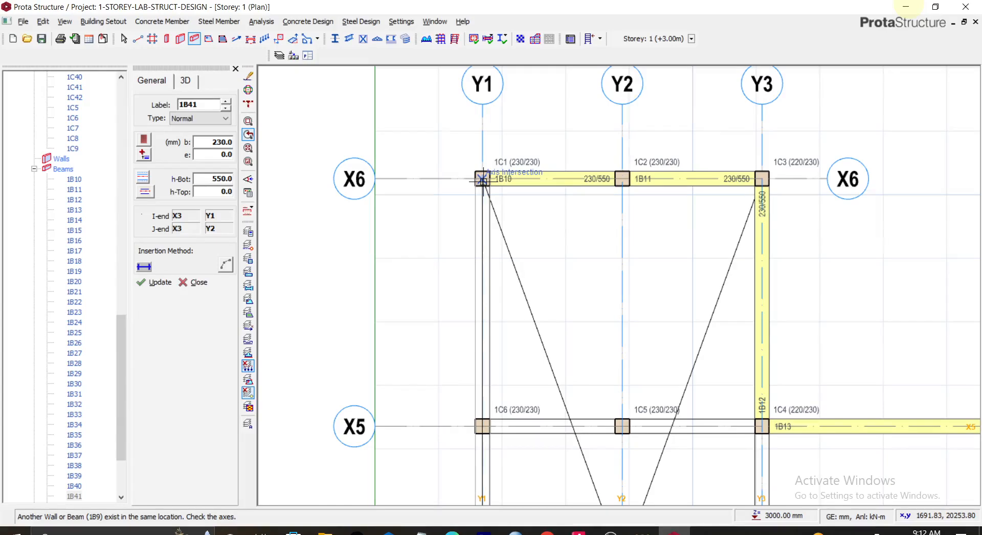
left_click(481, 178)
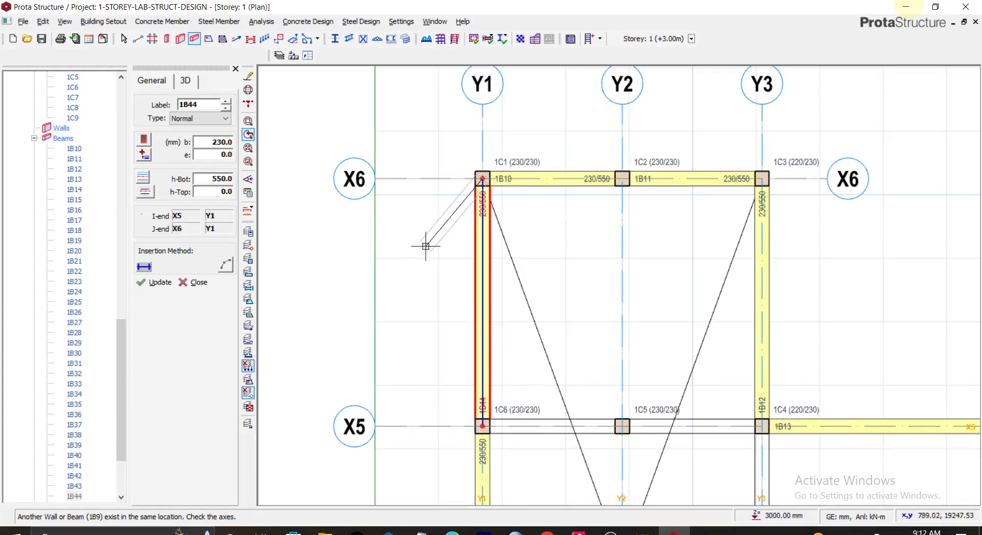
- Examine the middle of the plan between axes Y5 and Y7, from X3 to X1, for spans still without beams
scroll(563, 311, "down", 3)
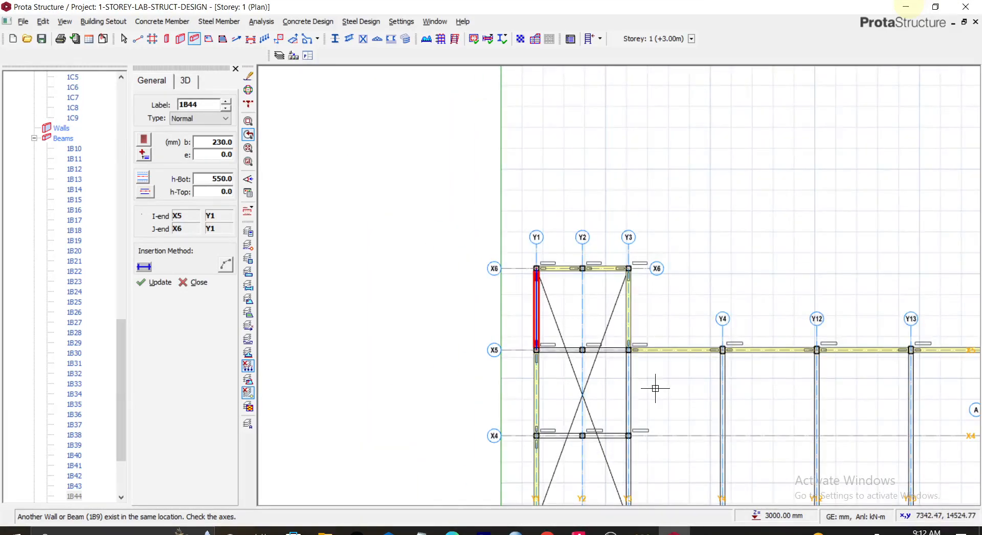
middle_click_drag(653, 391, 535, 248)
scroll(606, 332, "down", 3)
scroll(723, 357, "up", 4)
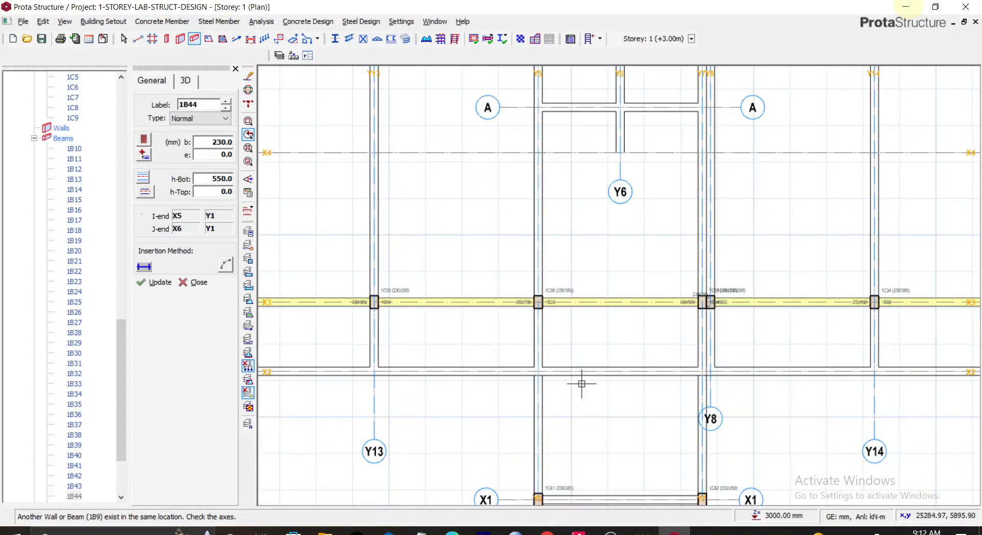
scroll(524, 372, "up", 1)
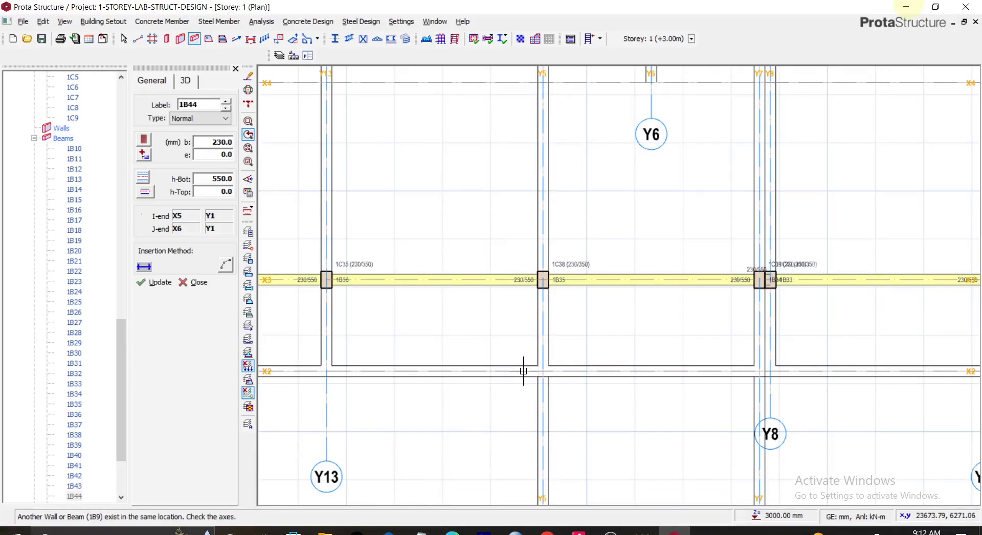
scroll(523, 371, "down", 1)
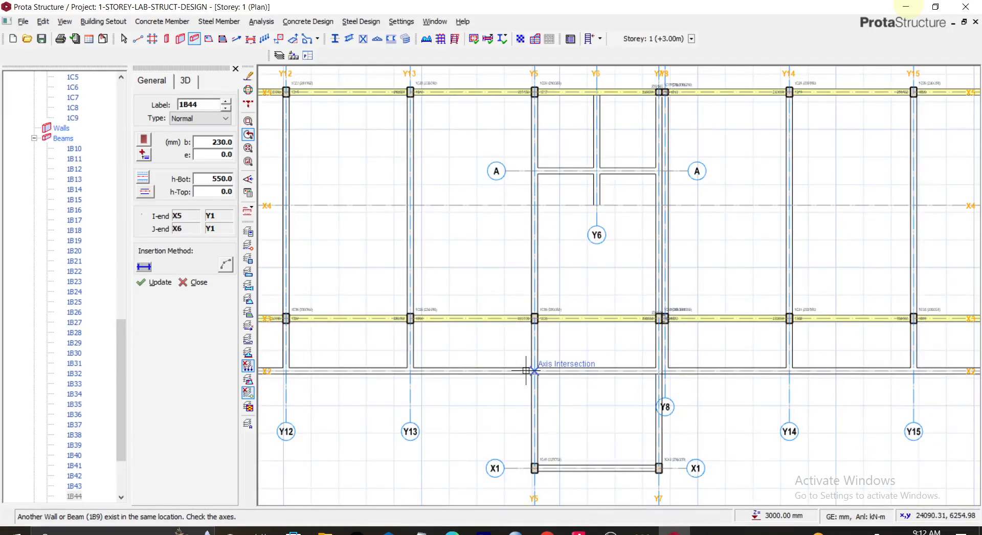
scroll(525, 370, "down", 1)
scroll(475, 371, "up", 2)
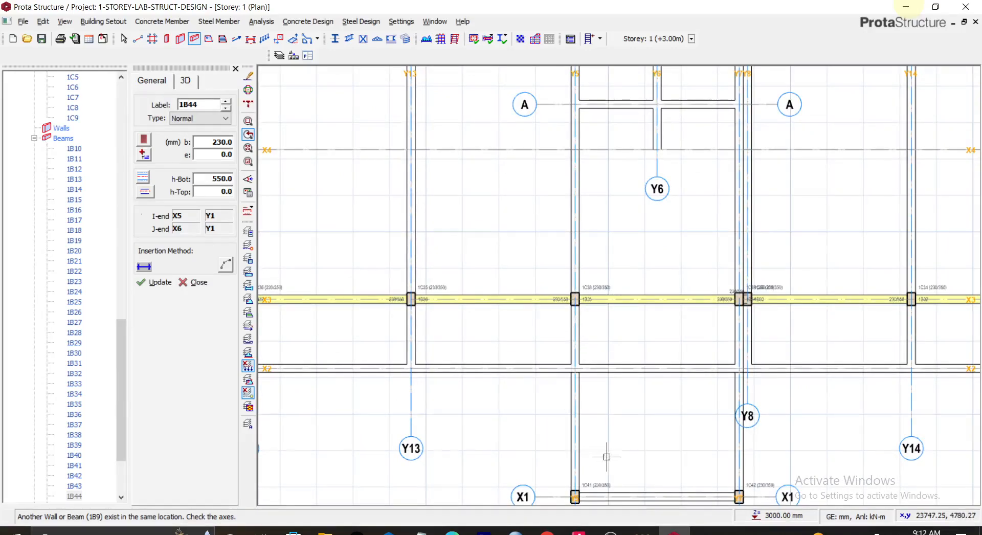
scroll(607, 457, "down", 2)
middle_click_drag(608, 455, 594, 351)
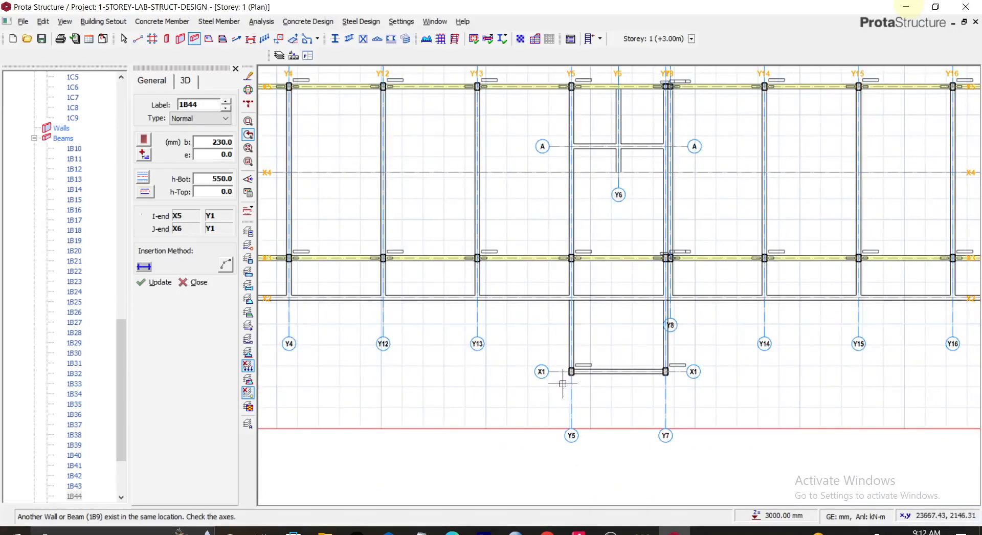
scroll(566, 381, "up", 2)
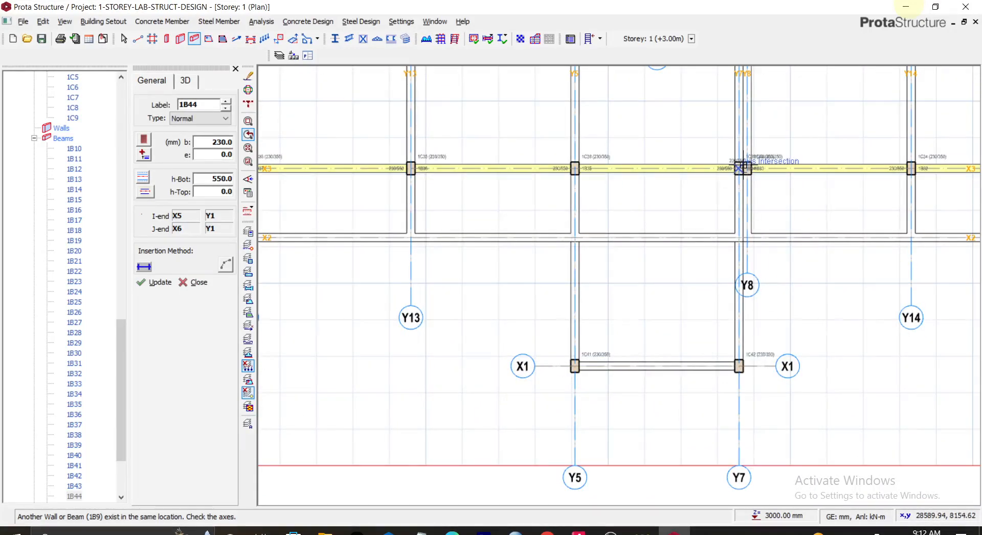
- Insert 230/550 beams along axis Y7 from X3 to X1, along axis X1 to Y5, and along axis Y5 back to X3
left_click(740, 167)
left_click(739, 366)
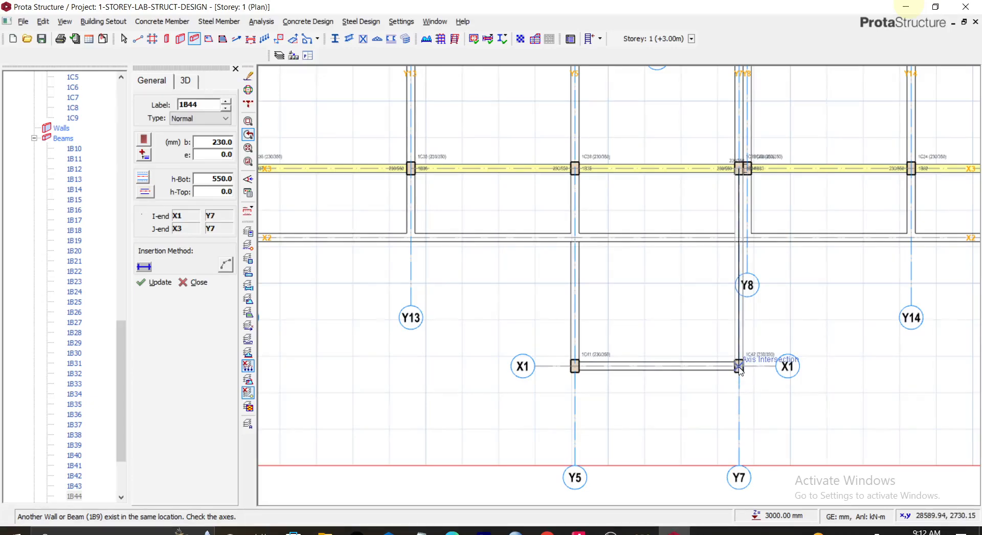
left_click(740, 367)
left_click(574, 367)
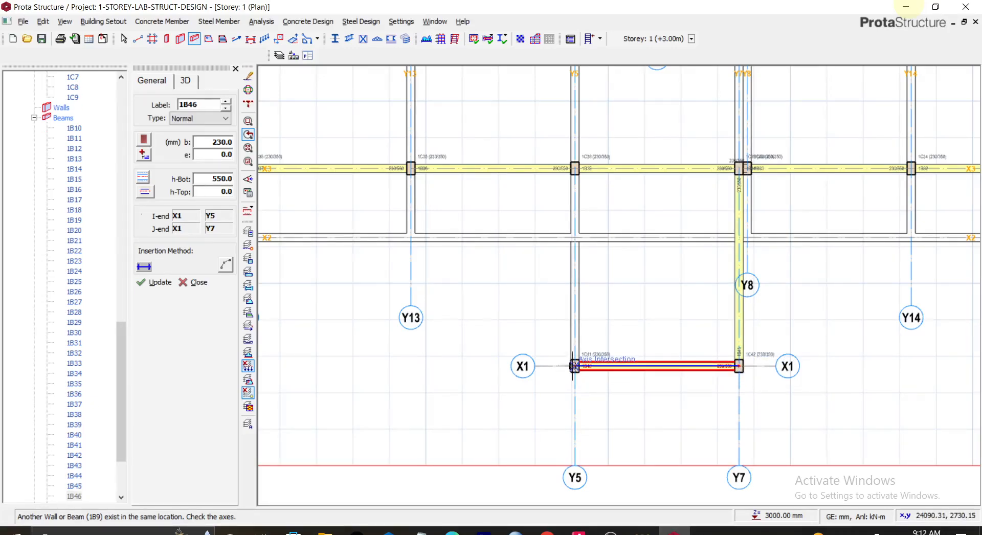
left_click(574, 167)
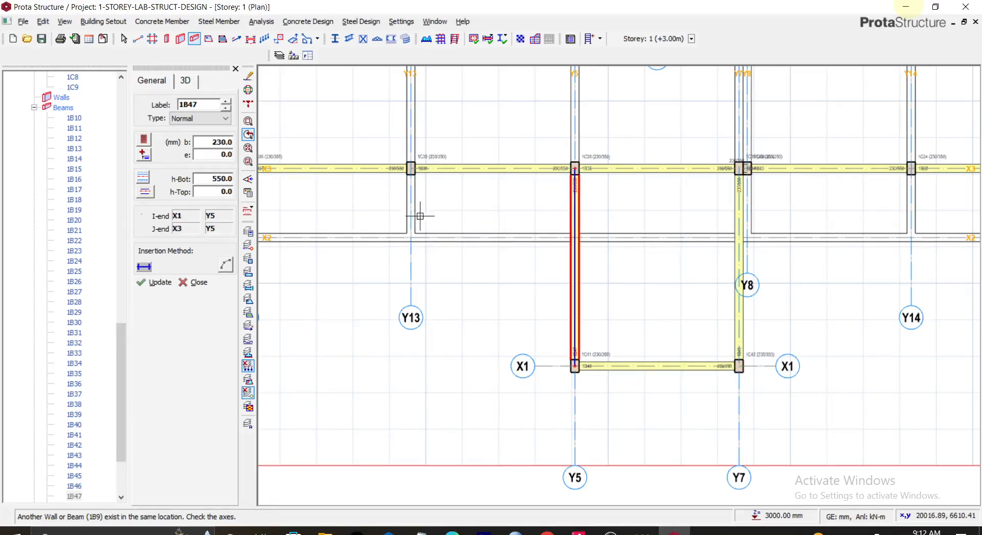
- Try a 230/550 beam along axis Y1 from column 1C8 at X3 down to axis X2
scroll(411, 167, "down", 2)
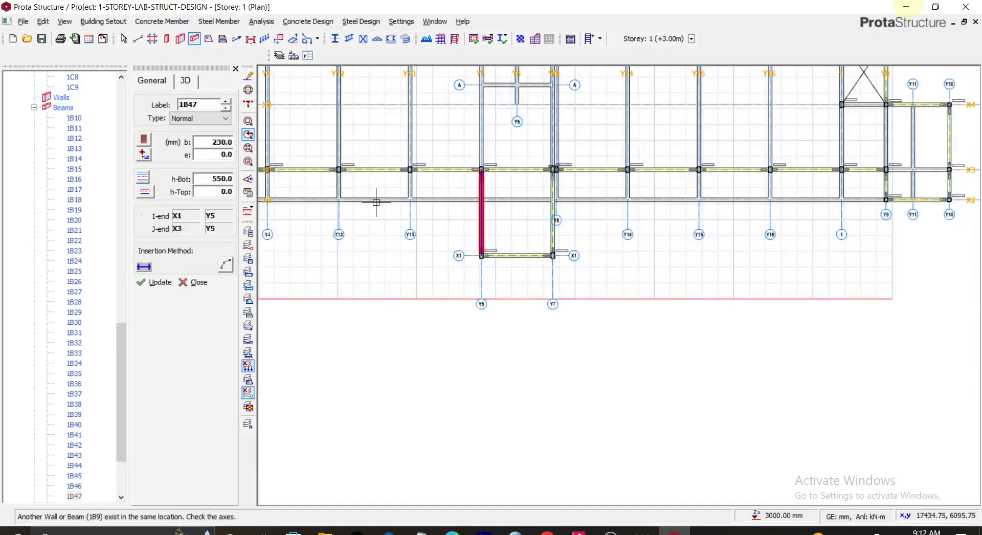
middle_click_drag(353, 203, 632, 248)
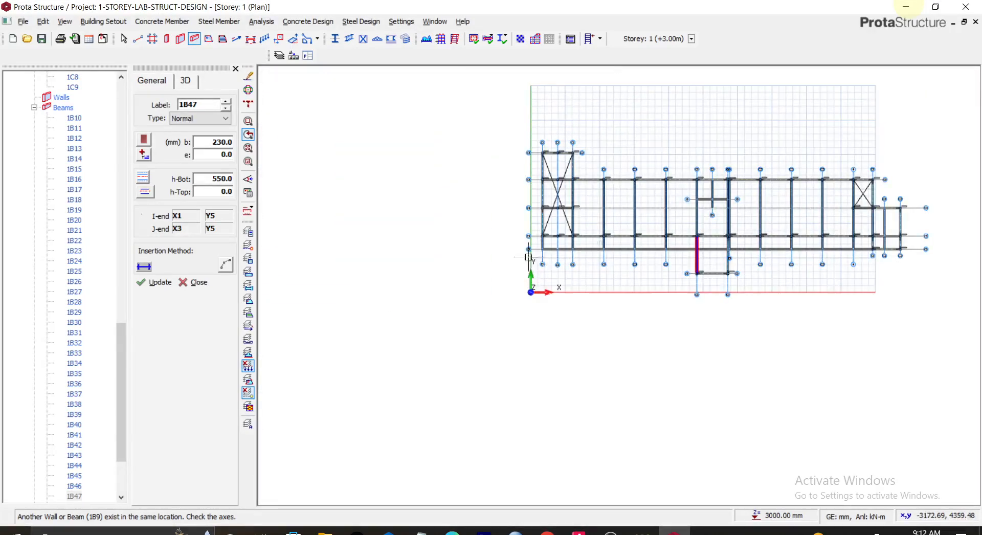
scroll(554, 250, "up", 3)
scroll(554, 251, "up", 1)
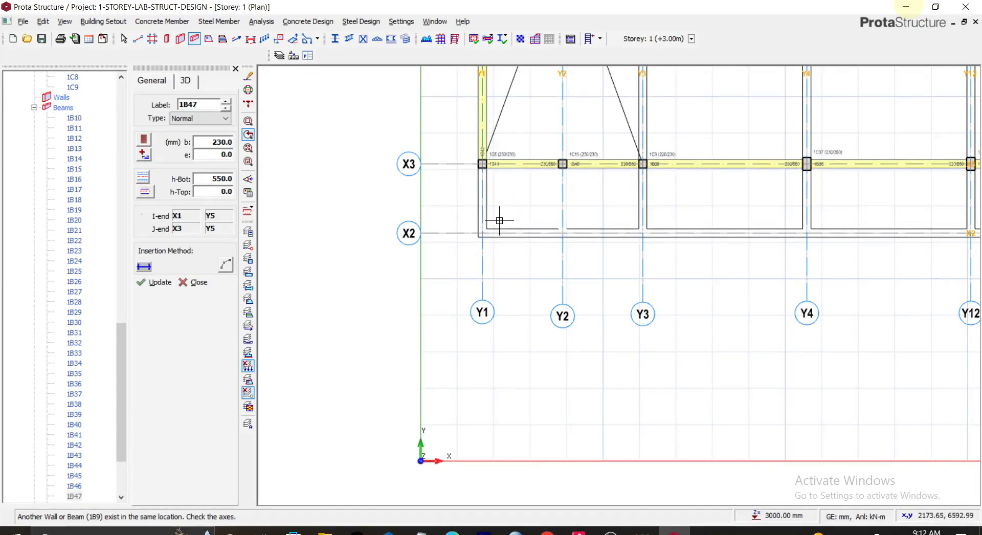
scroll(499, 220, "down", 2)
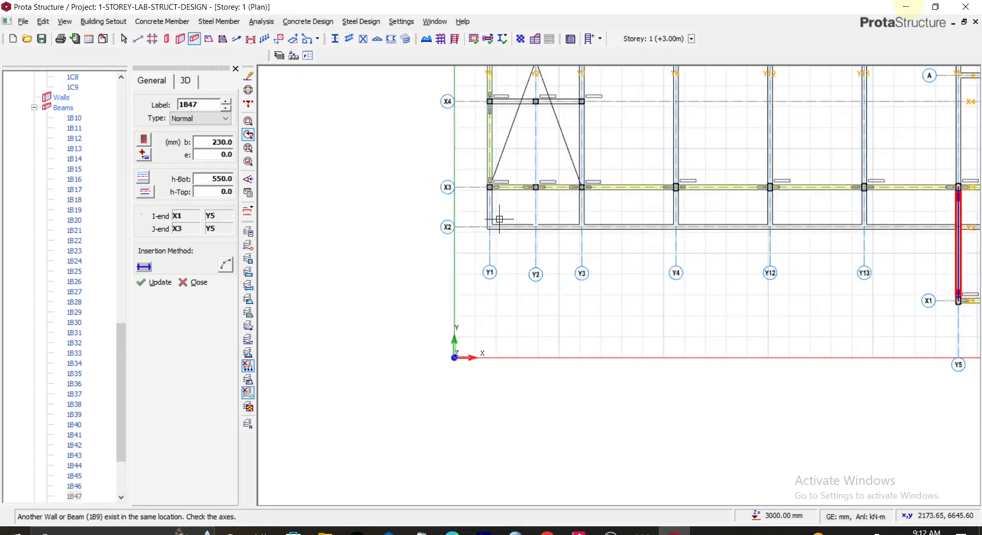
scroll(499, 219, "up", 2)
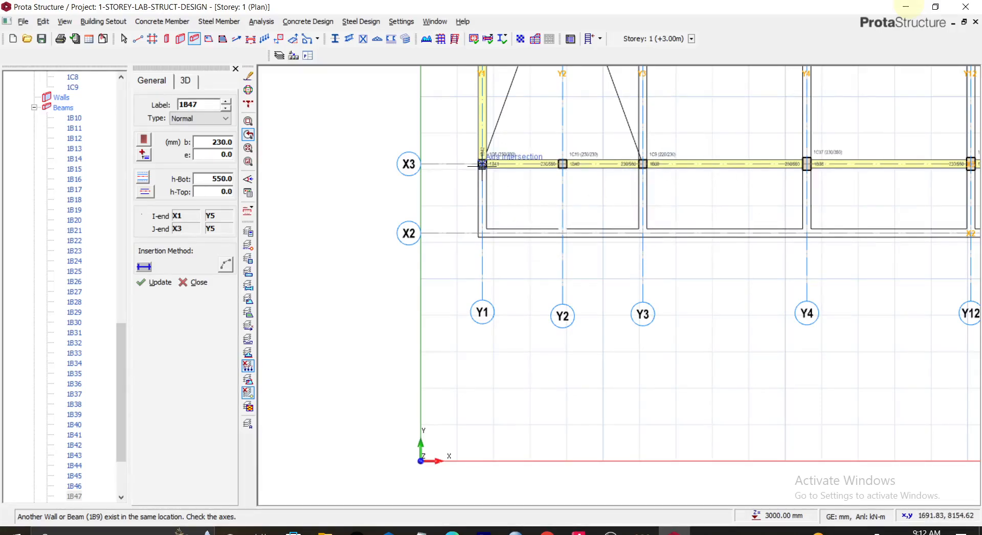
left_click(481, 233)
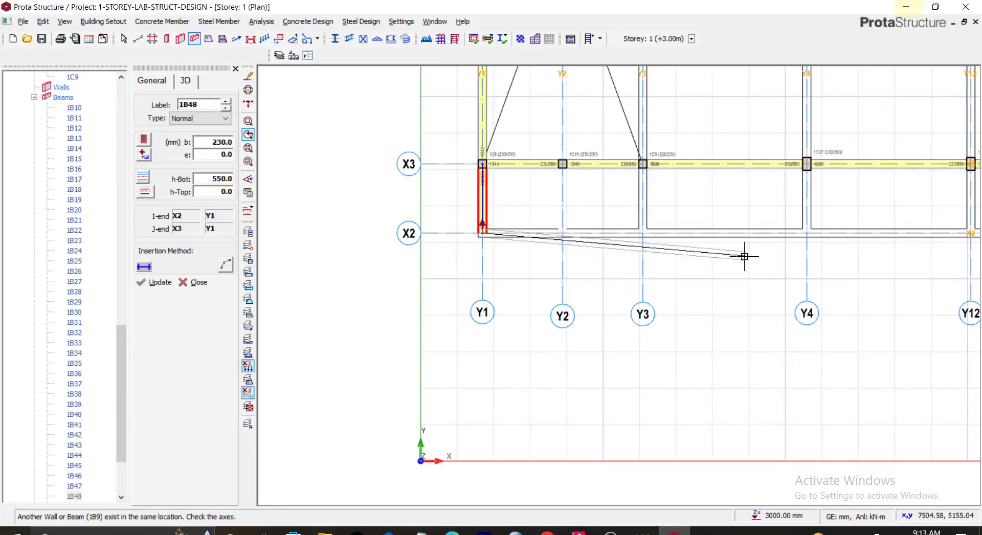
scroll(766, 241, "down", 3)
scroll(828, 222, "down", 2)
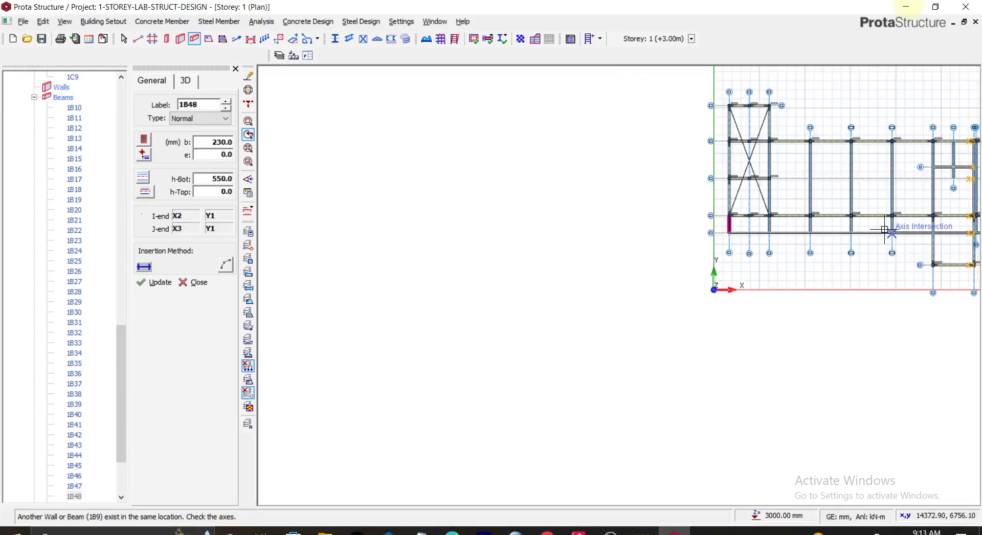
scroll(885, 231, "up", 2)
scroll(839, 235, "up", 3)
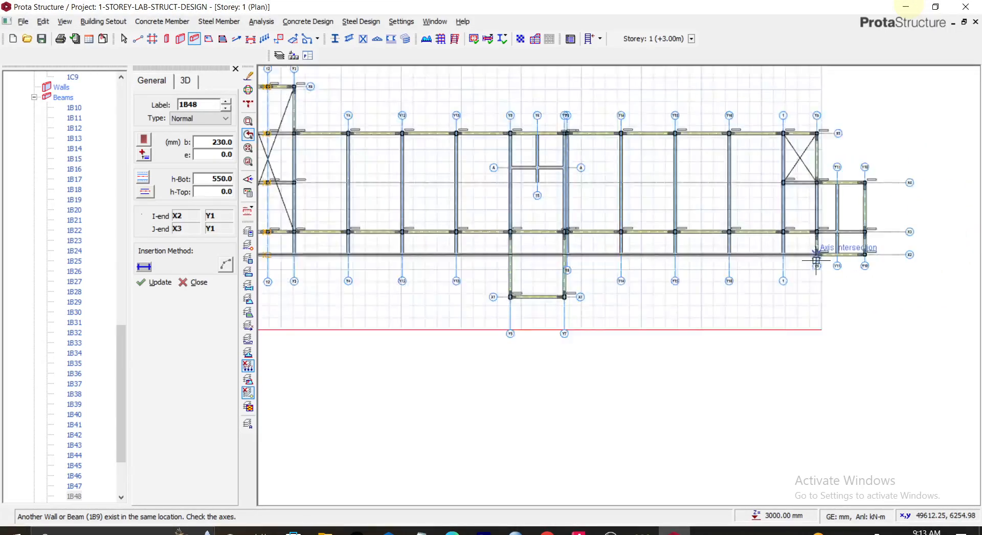
scroll(815, 260, "up", 3)
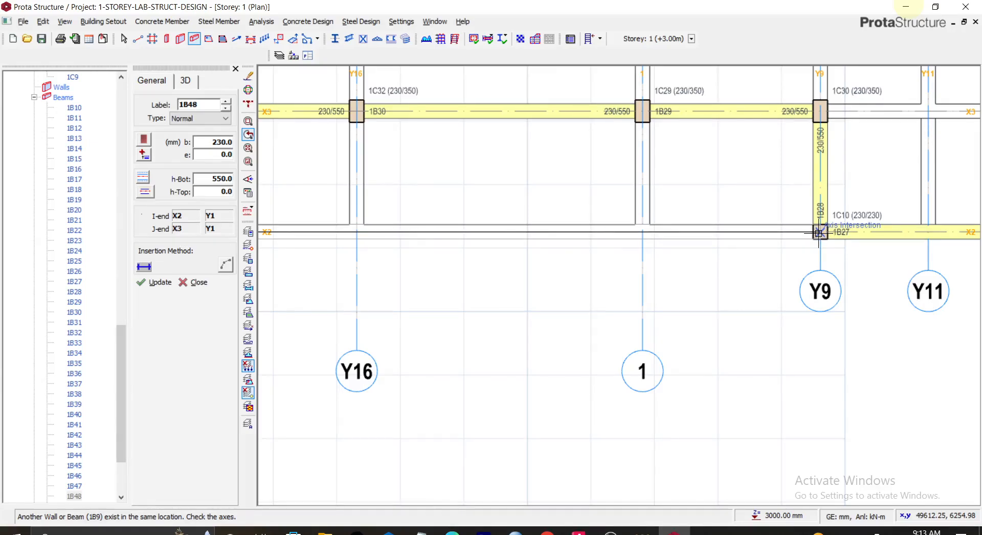
scroll(472, 286, "down", 3)
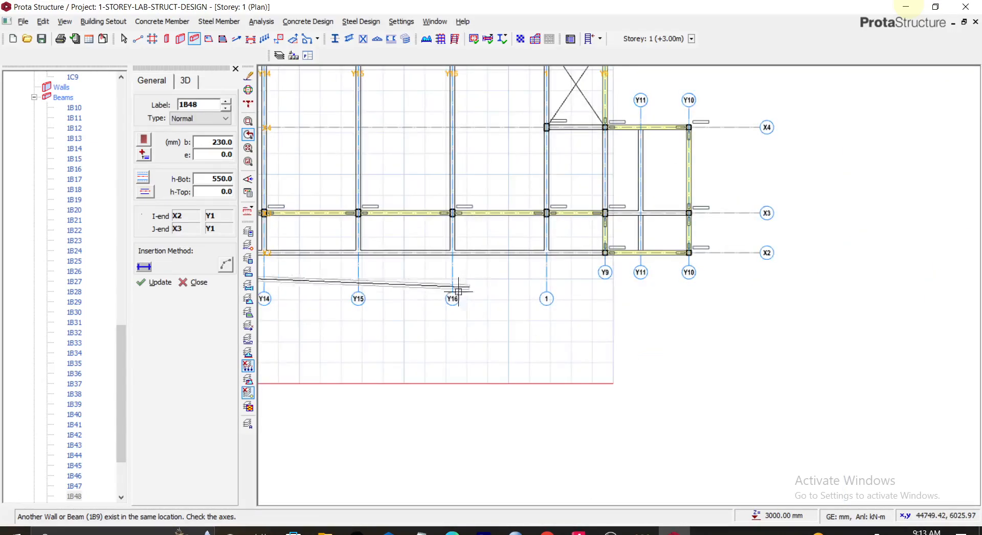
key("Escape")
- Delete the 230/550 beam on axis Y1 between X3 and X2
scroll(317, 351, "down", 3)
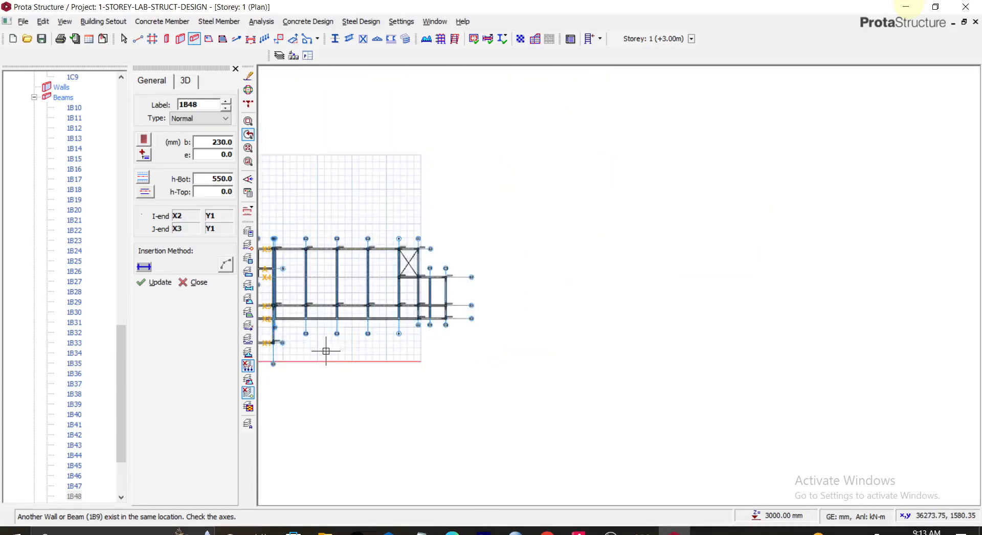
middle_click_drag(383, 388, 866, 424)
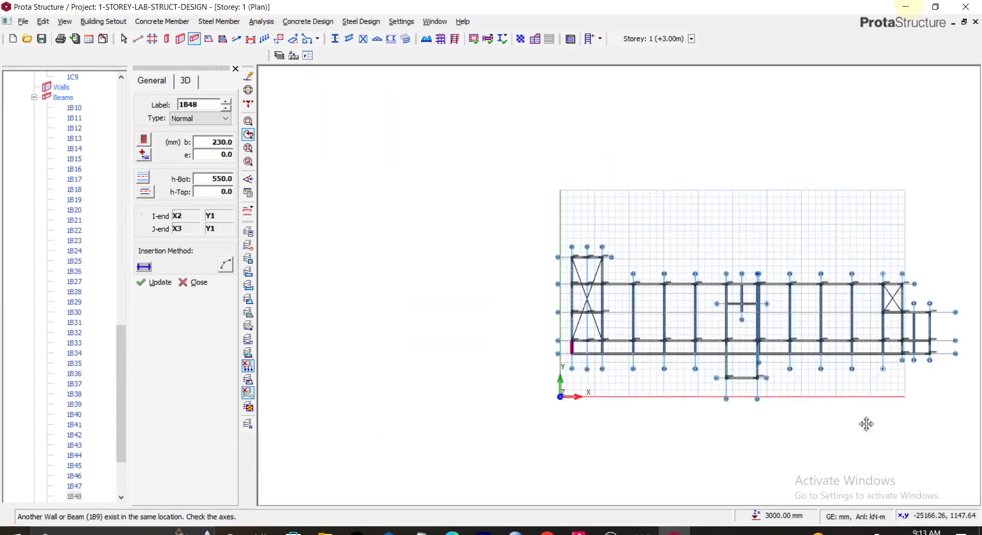
scroll(580, 362, "up", 6)
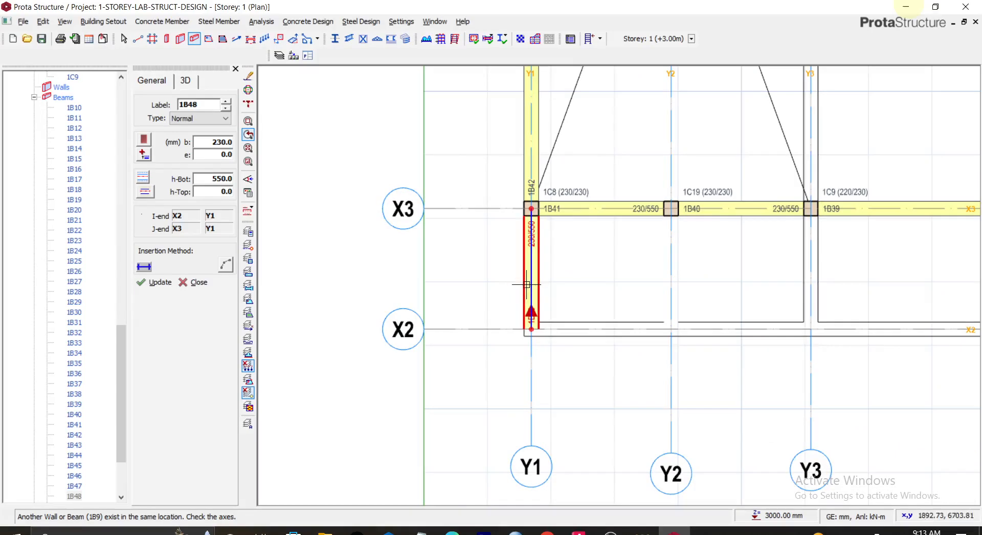
key("Delete")
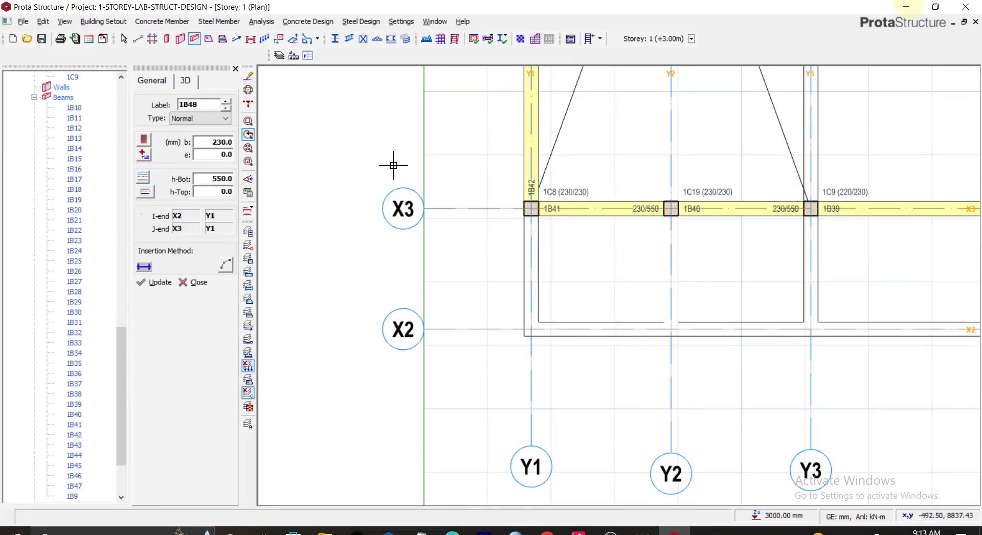
- Set the beam's bottom height to 400 mm and insert a 230/400 beam along axis Y1 from X3 to X2
double_click(221, 179)
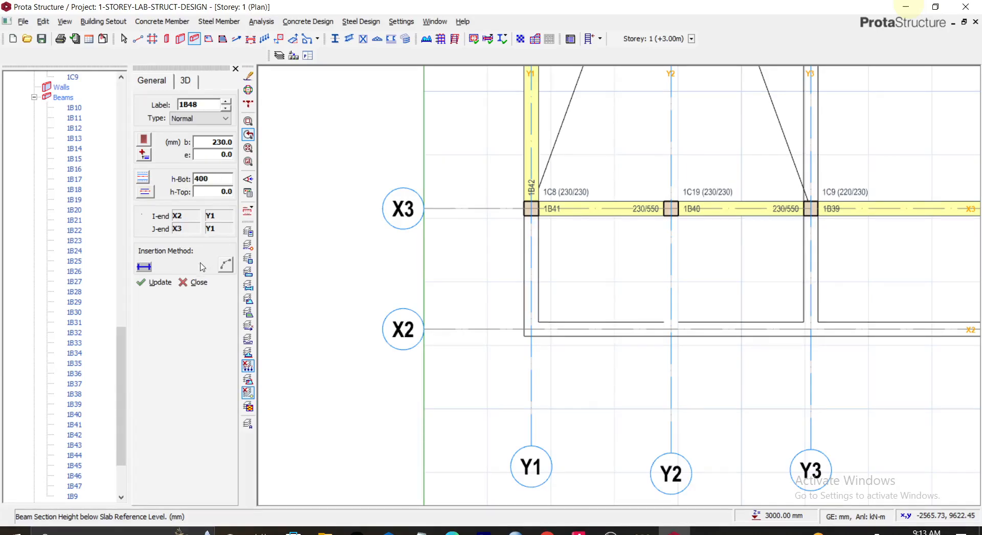
left_click(531, 208)
left_click(531, 328)
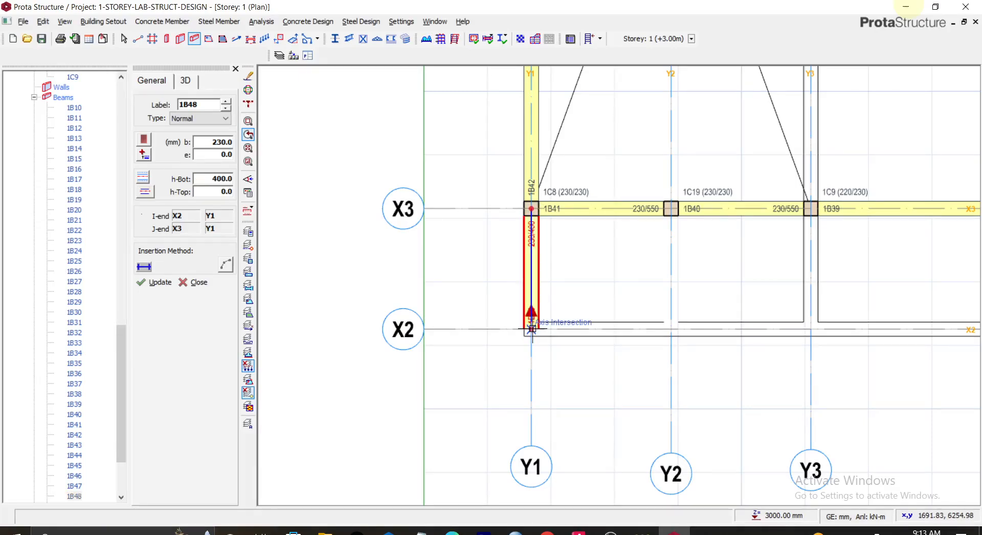
- Insert 230/400 beams along axis X2 from Y1 to column 1C10 at Y9, splitting them at the supporting spans
scroll(534, 245, "up", 2)
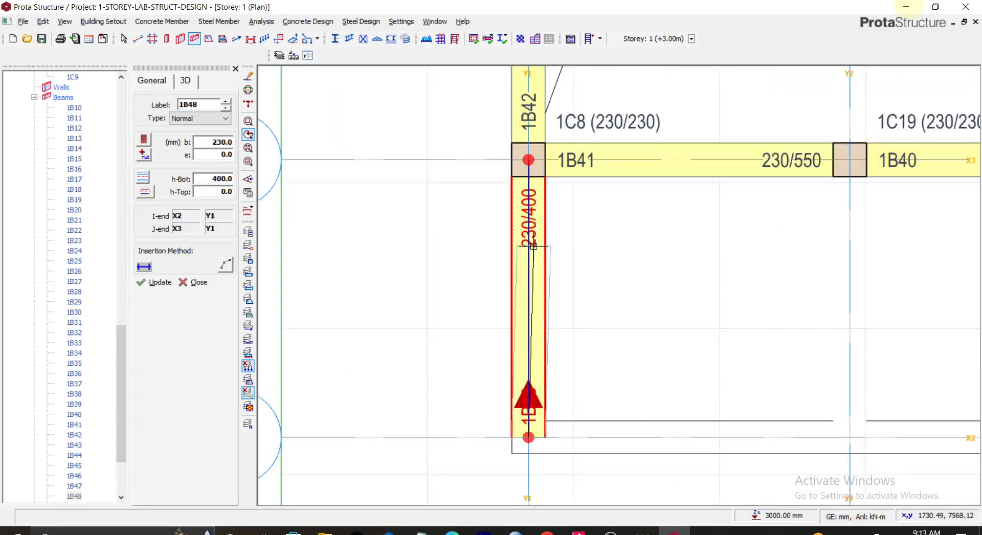
scroll(533, 246, "down", 4)
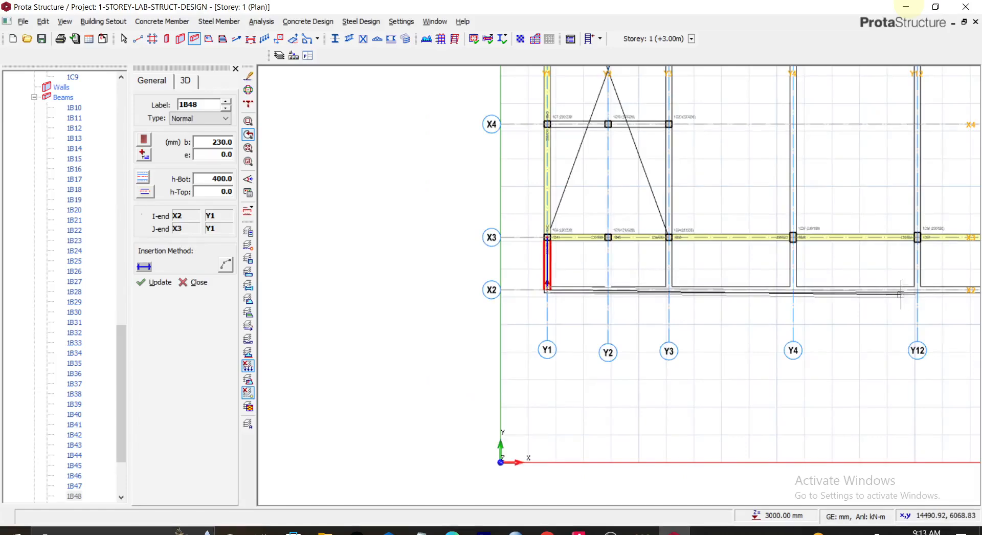
middle_click_drag(901, 295, 416, 277)
scroll(870, 338, "down", 1)
middle_click_drag(844, 333, 537, 342)
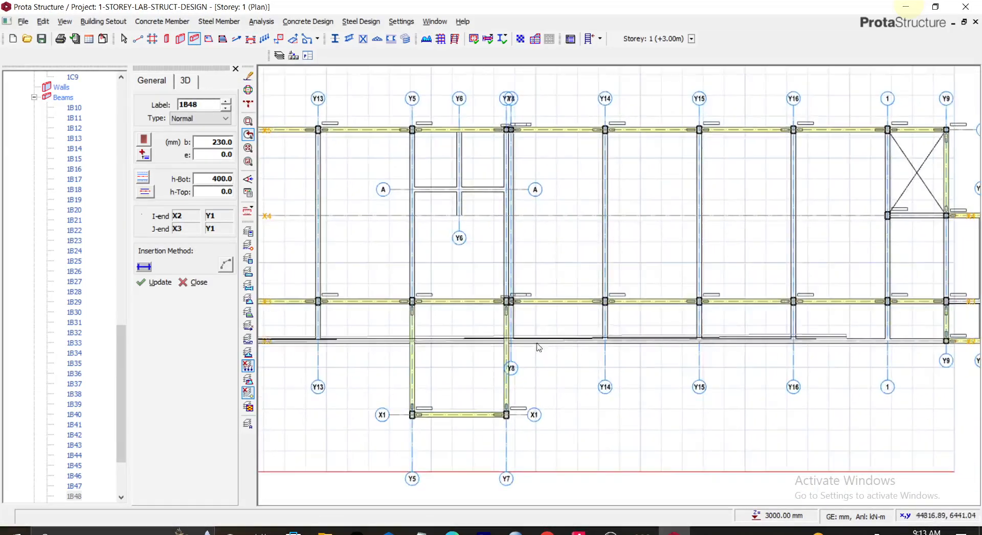
left_click(947, 340)
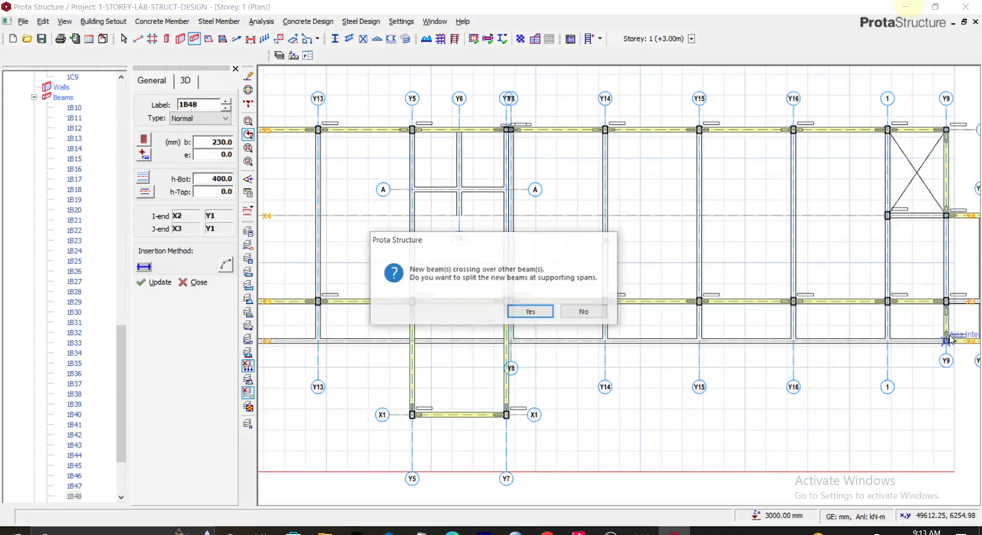
left_click(531, 312)
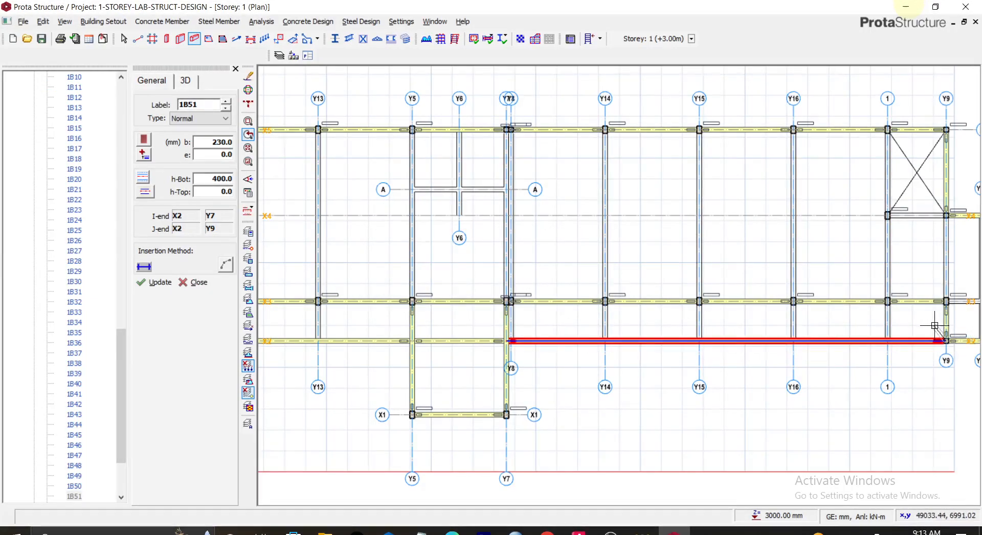
- Insert 230/400 beams from axis X3 to X2 along axes 1, Y16 and Y15
scroll(888, 302, "up", 3)
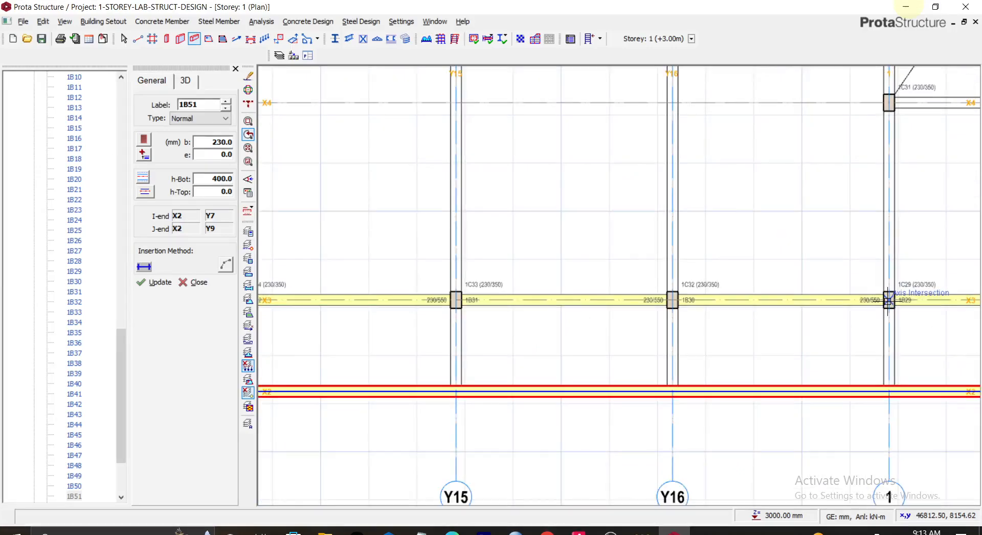
left_click(887, 302)
left_click(889, 391)
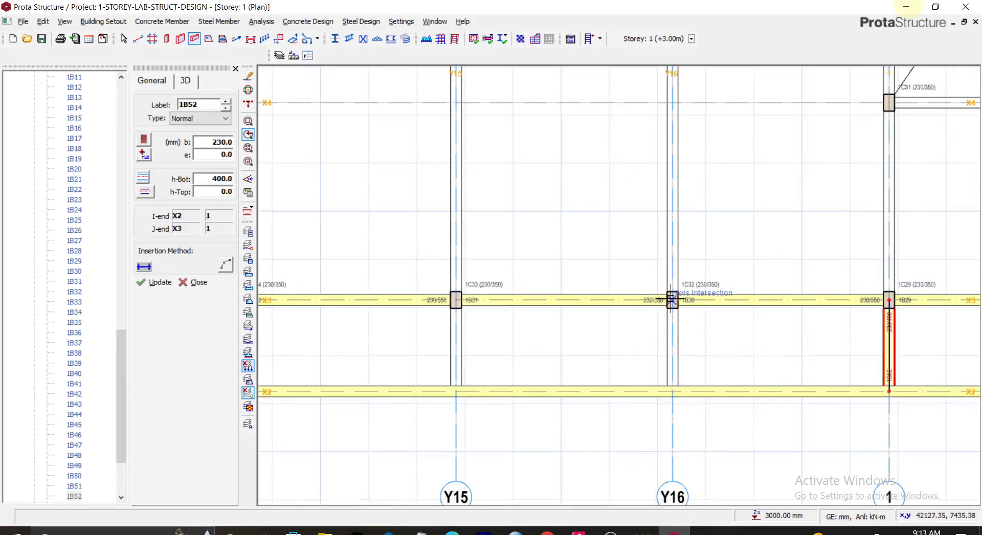
left_click(672, 300)
left_click(673, 392)
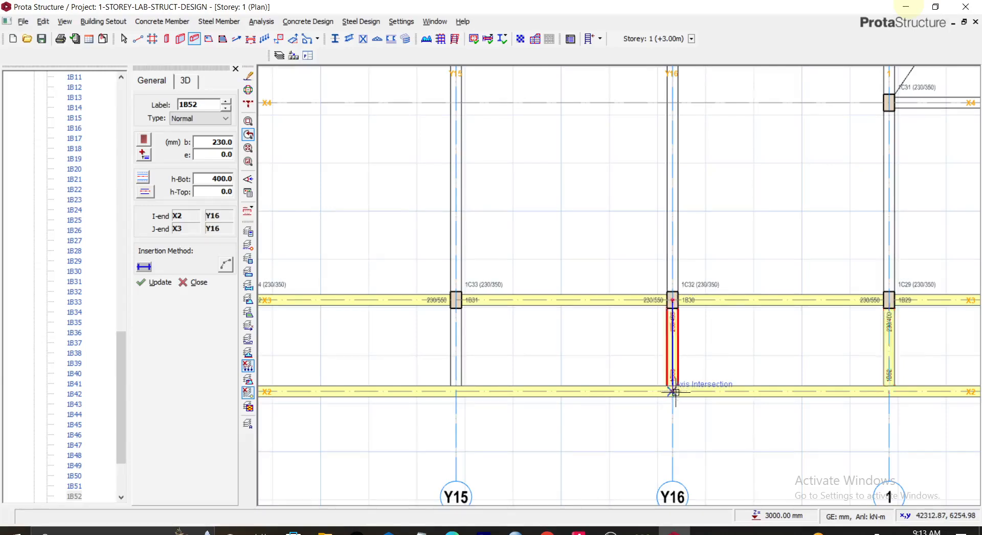
key("Escape")
left_click(456, 301)
left_click(456, 392)
middle_click_drag(395, 364, 767, 358)
key("Escape")
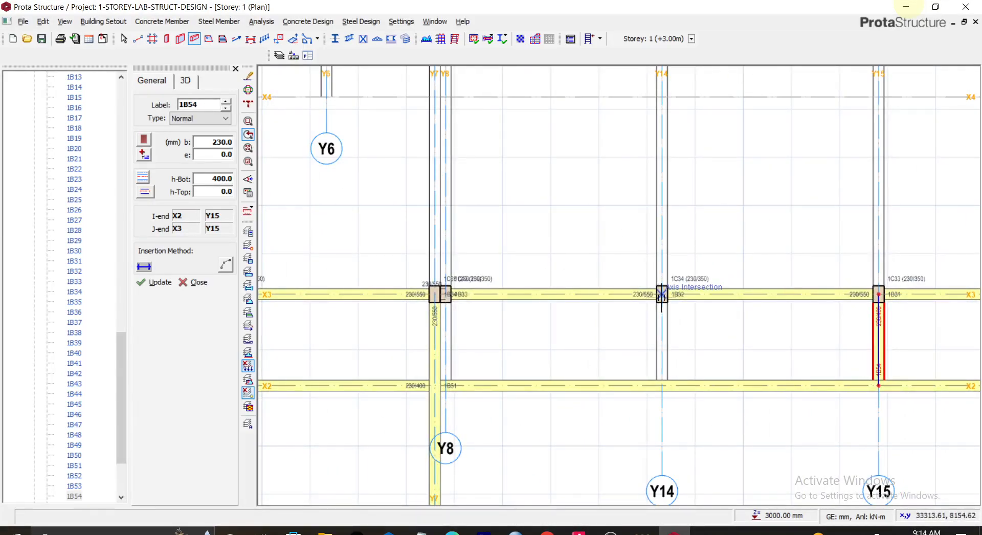
- Insert 230/400 beams from axis X3 to X2 along axes Y14 and Y8
left_click(665, 387)
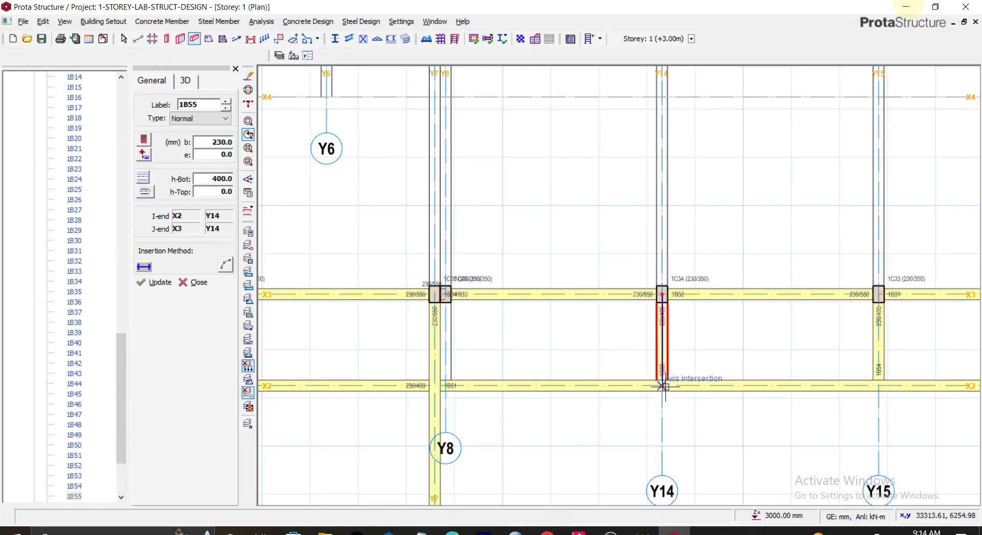
left_click(450, 293)
left_click(448, 380)
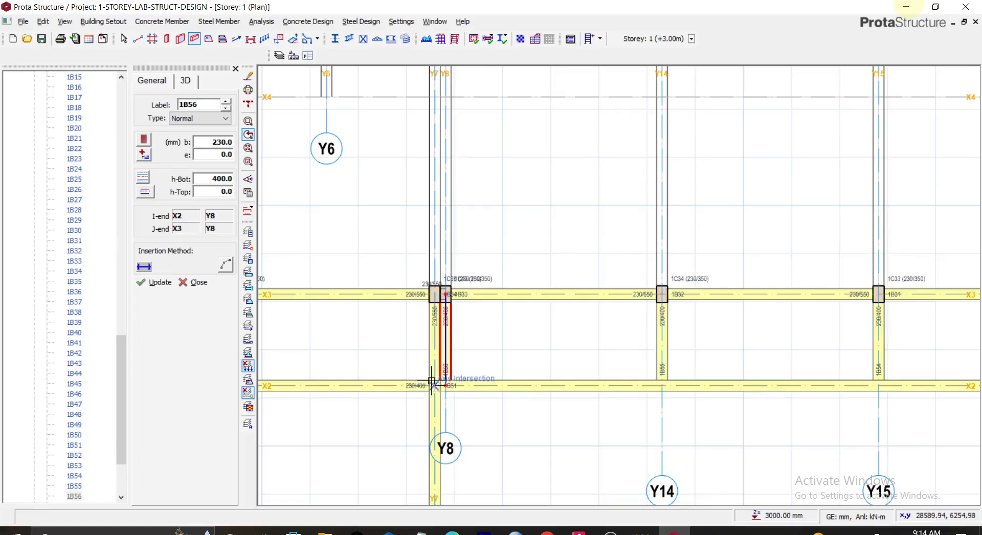
- Insert a 230/400 beam along axis Y13 from column 1C35 at X3 to axis X2
scroll(439, 320, "up", 8)
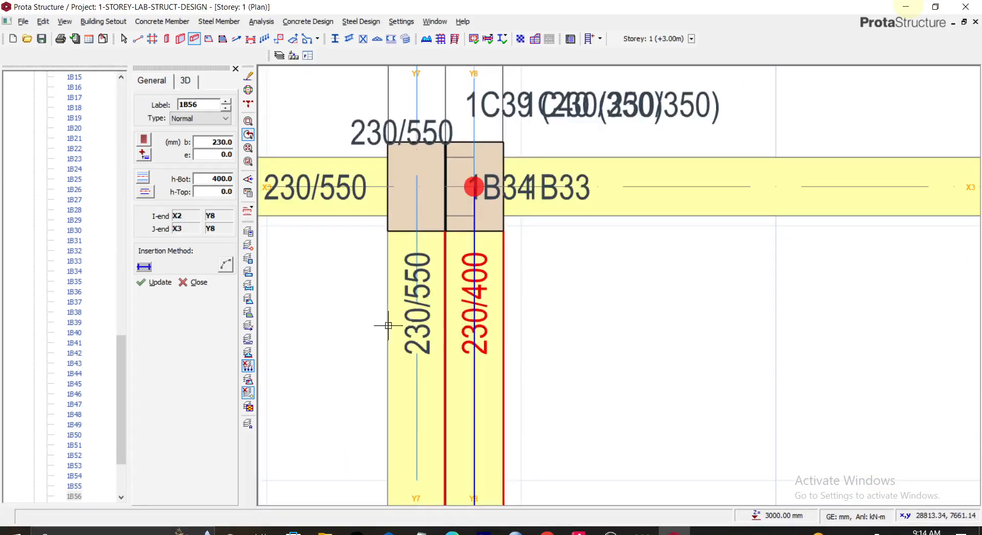
scroll(368, 327, "down", 5)
middle_click_drag(333, 356, 637, 370)
scroll(498, 363, "down", 4)
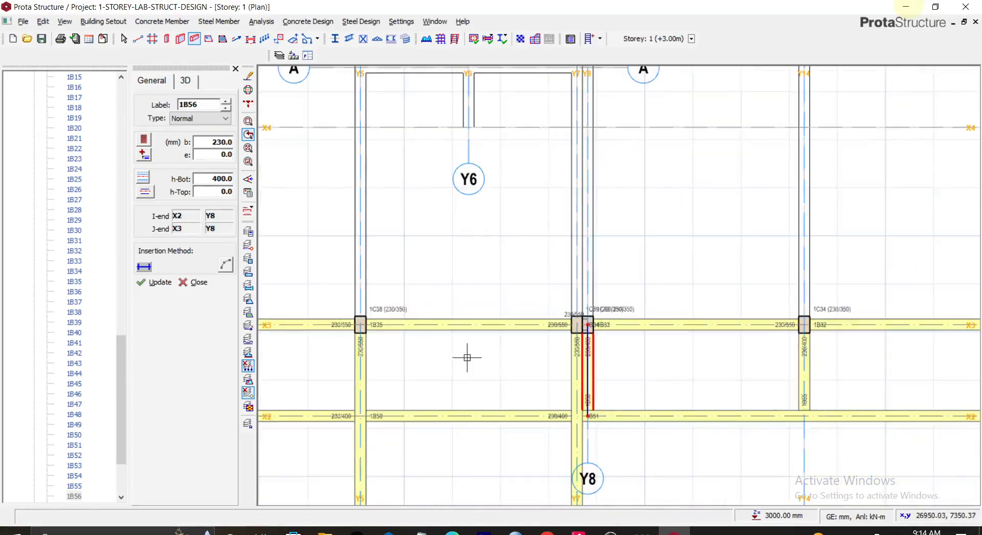
middle_click_drag(414, 358, 785, 341)
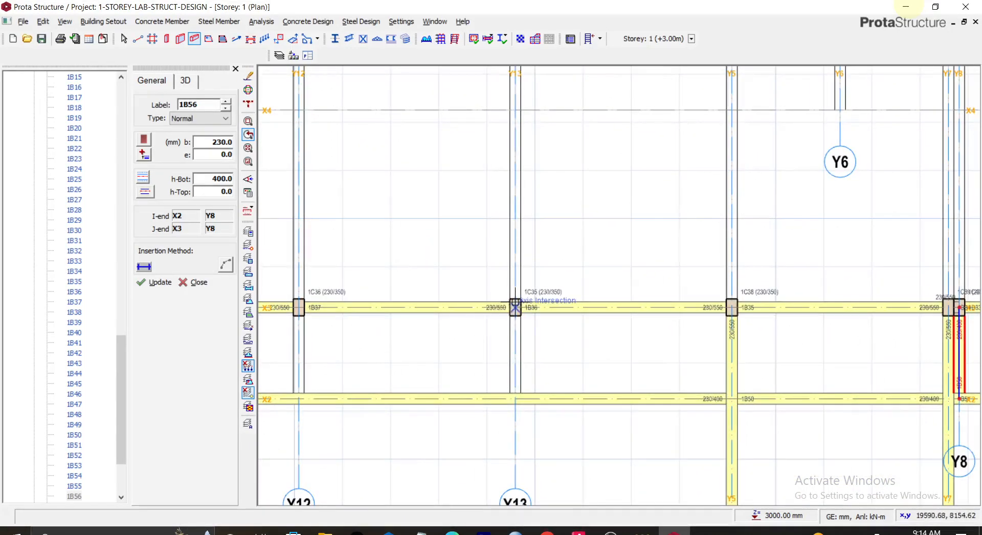
left_click(516, 307)
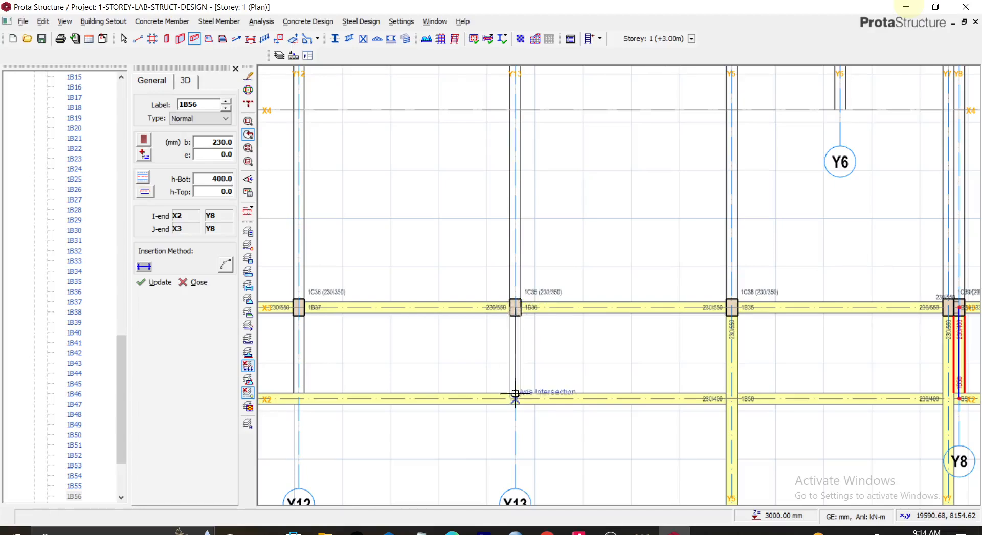
left_click(515, 399)
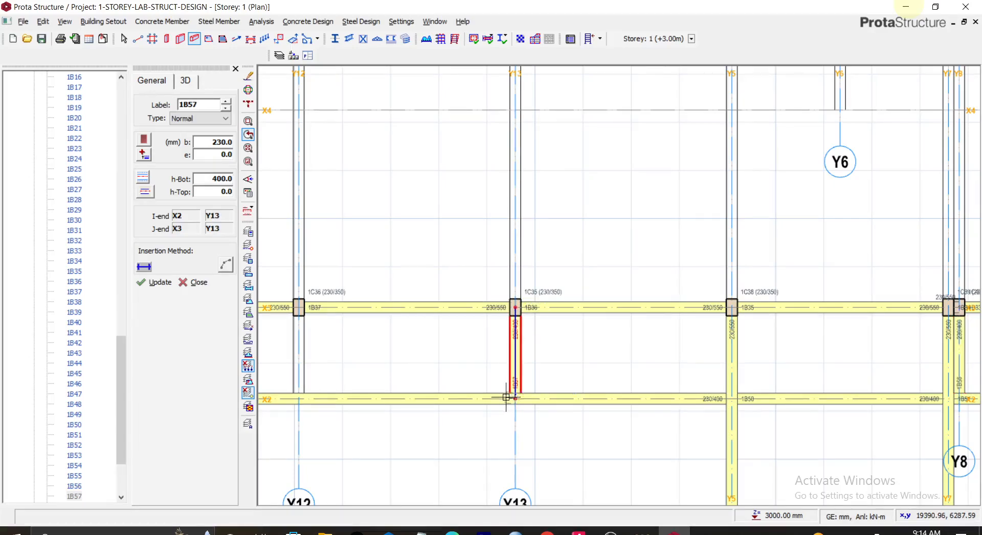
- Insert 230/400 beams from axis X3 to X2 along axes Y12 and Y4
middle_click_drag(415, 354, 614, 354)
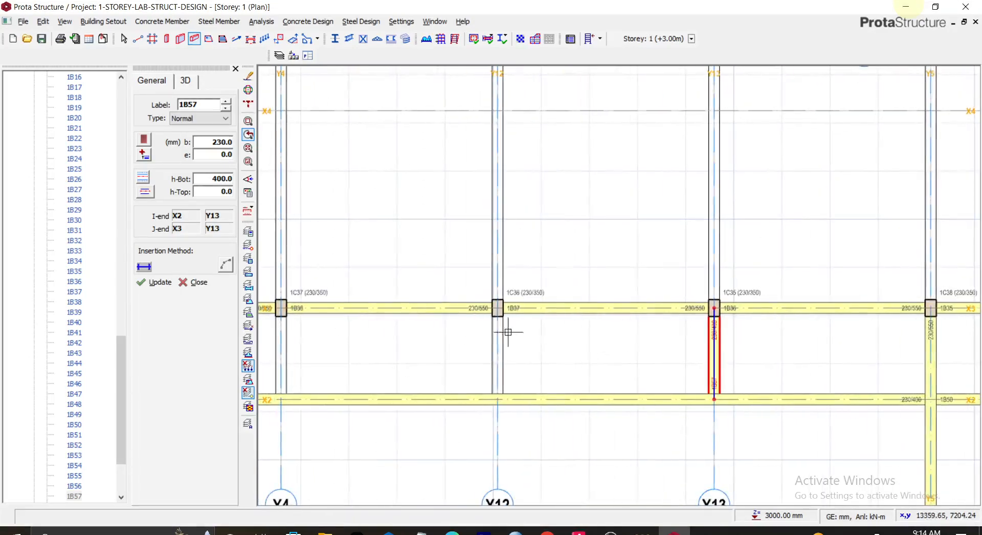
left_click(497, 308)
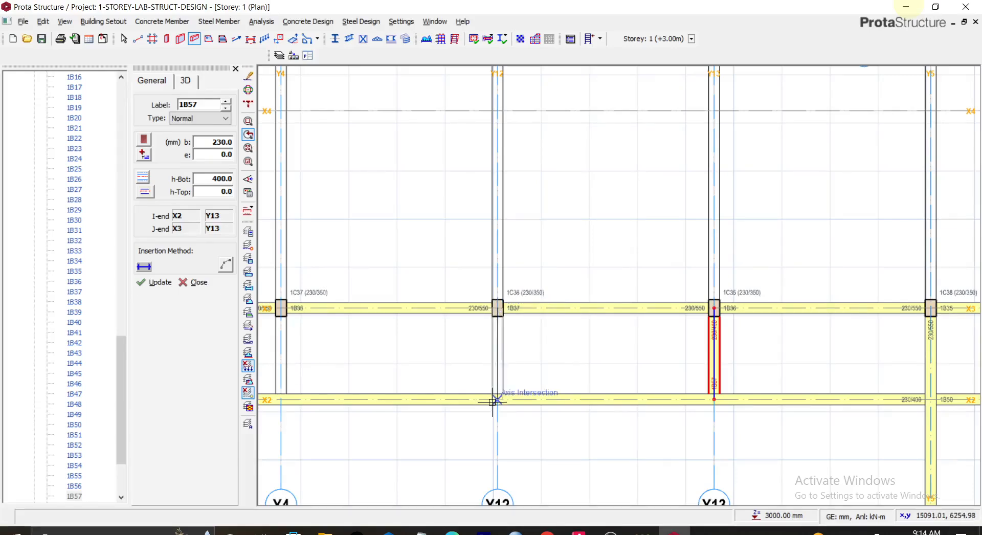
left_click(497, 399)
middle_click_drag(424, 364, 624, 371)
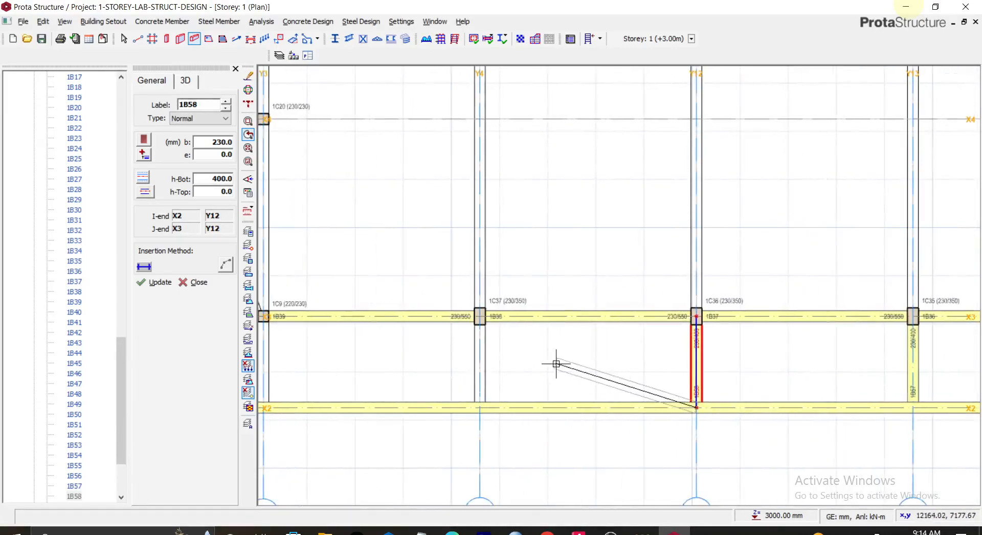
left_click(480, 316)
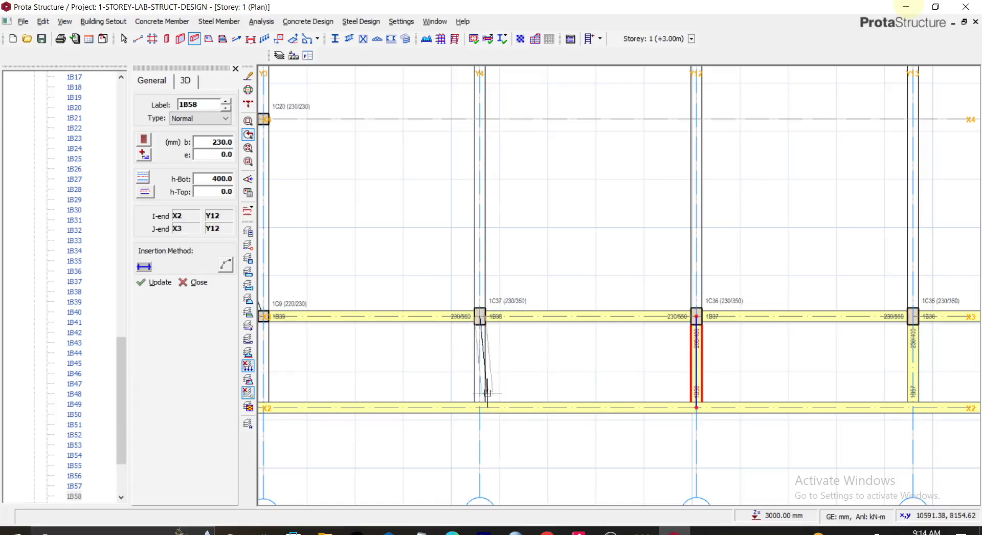
left_click(481, 406)
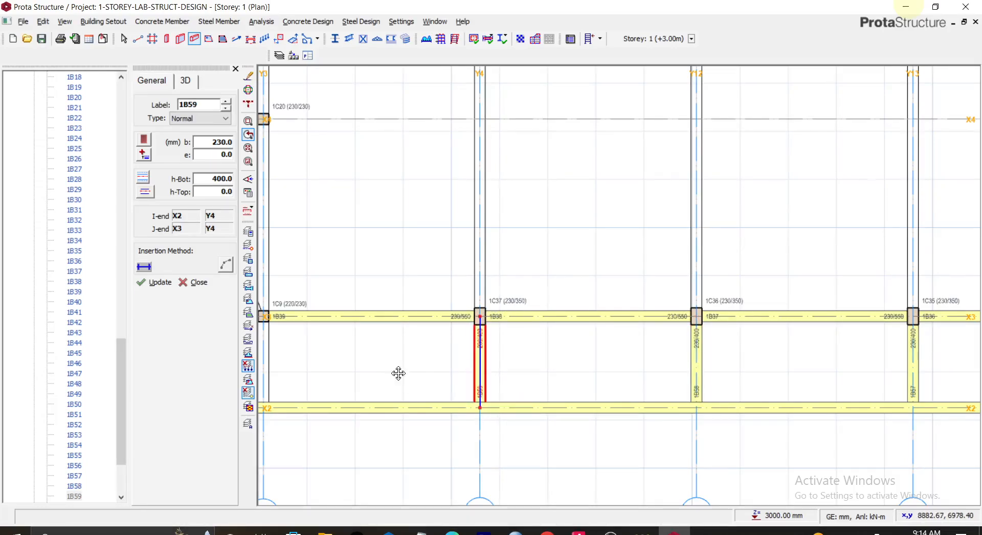
- Insert 230/400 beams from axis X3 to X2 along axes Y3 and Y2, and end beam insertion
middle_click_drag(397, 373, 614, 383)
left_click(480, 328)
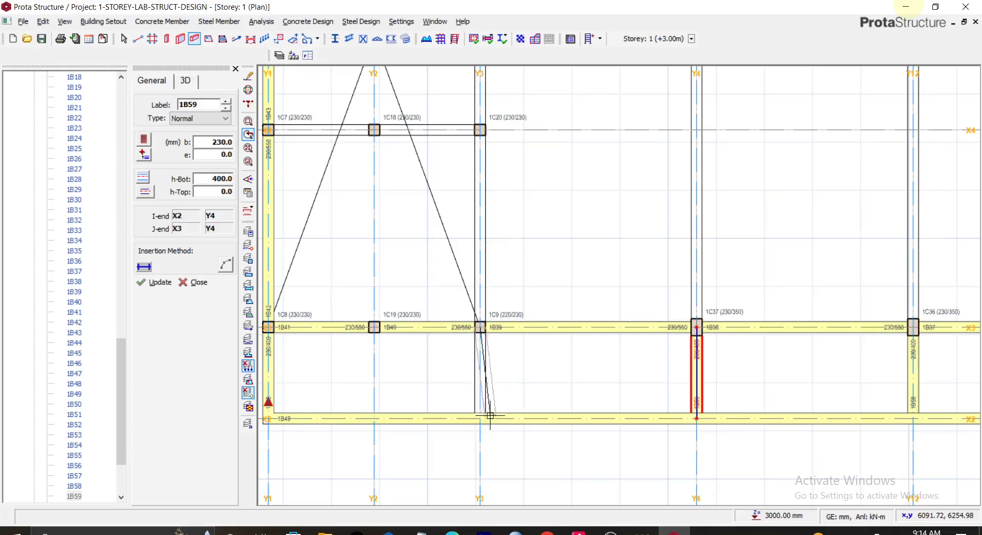
left_click(480, 419)
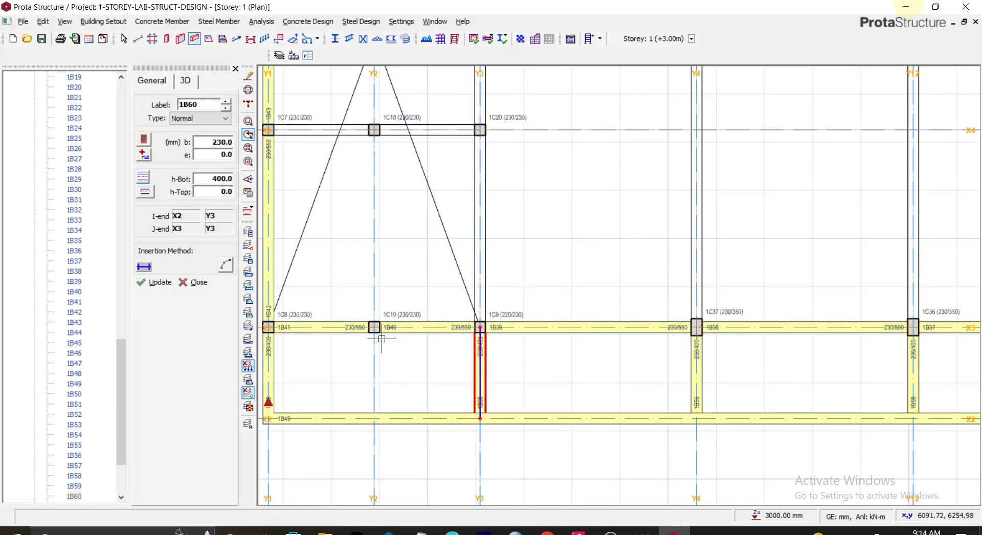
scroll(378, 331, "down", 3)
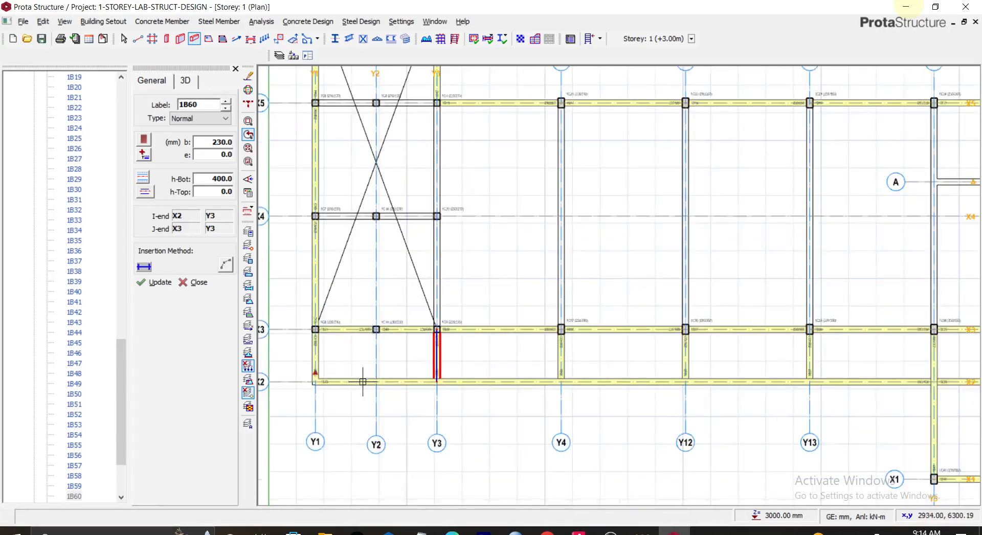
left_click(375, 342)
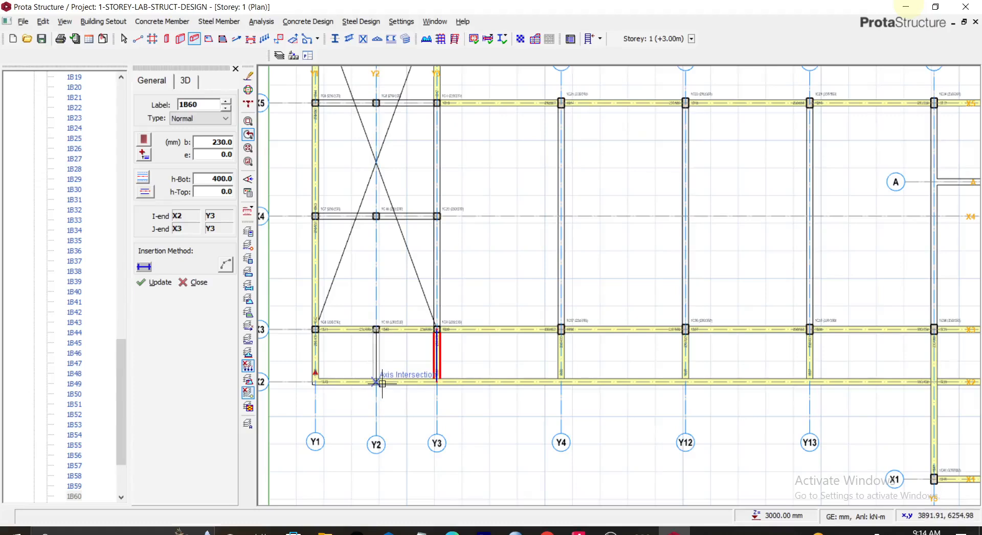
left_click(379, 383)
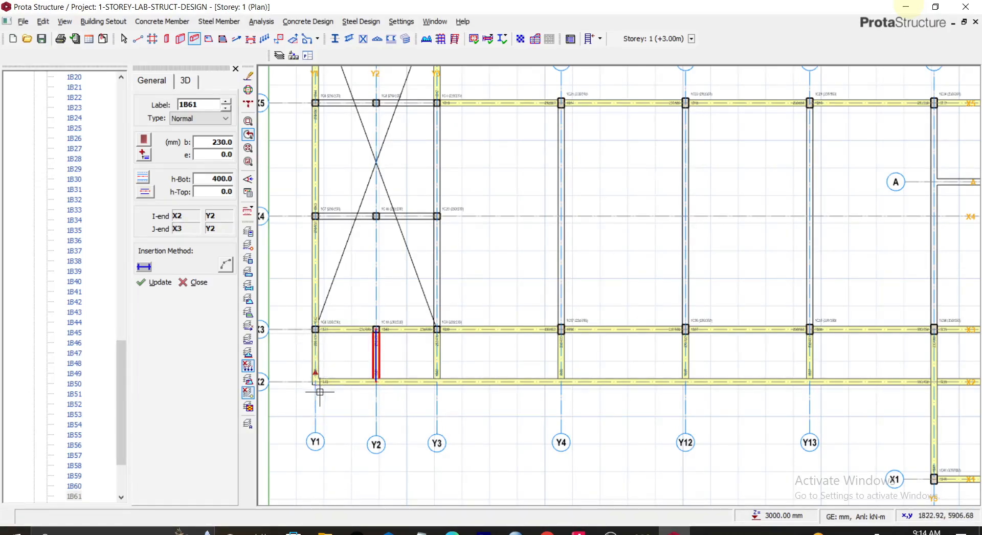
key("Escape")
- Delete the long 230/400 beam on axis X2 between Y1 and Y5
scroll(316, 352, "up", 4)
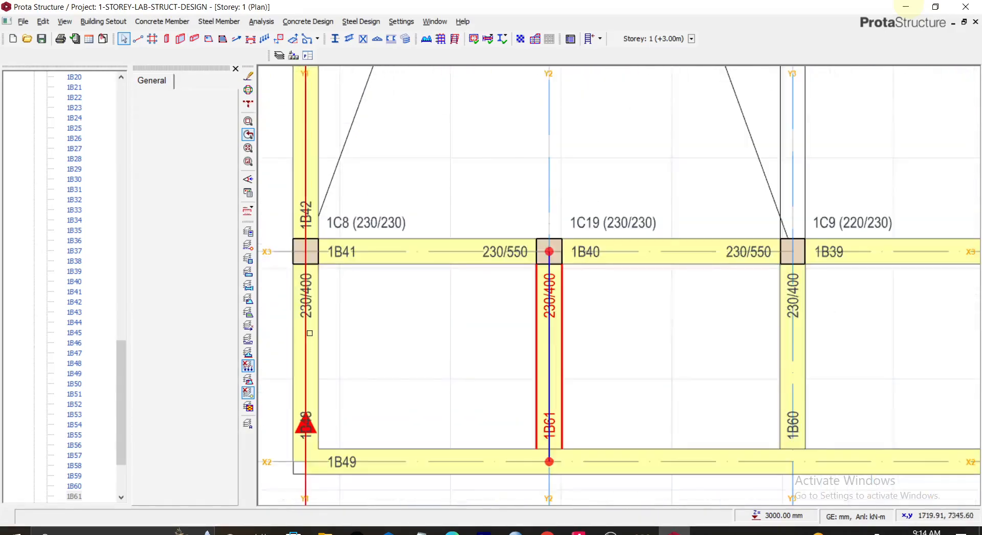
scroll(308, 321, "down", 3)
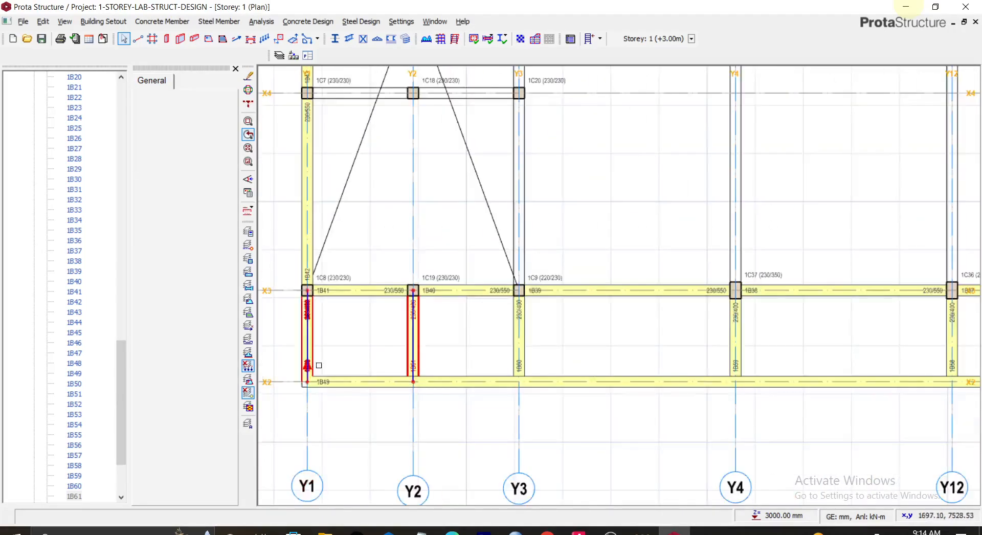
left_click(380, 390)
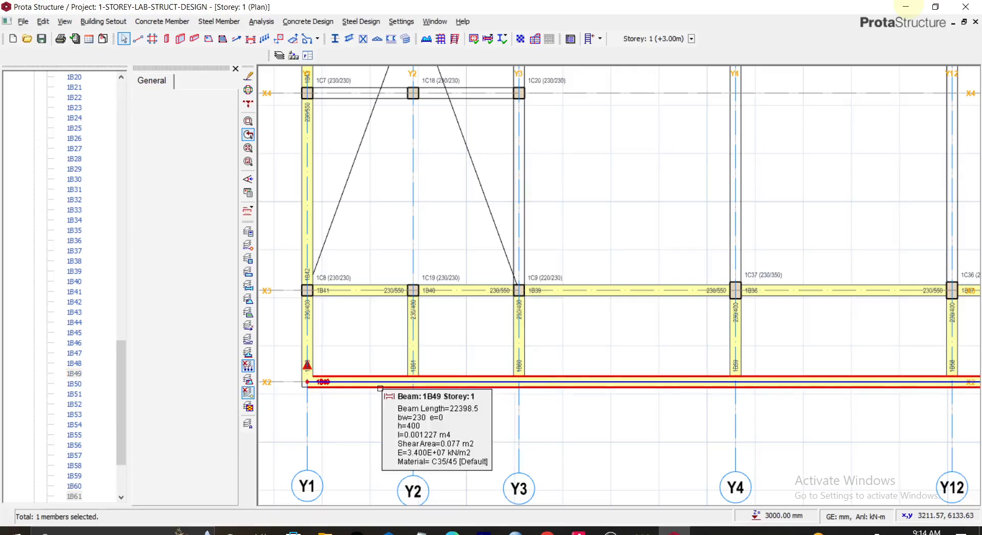
right_click(380, 389)
key("Escape")
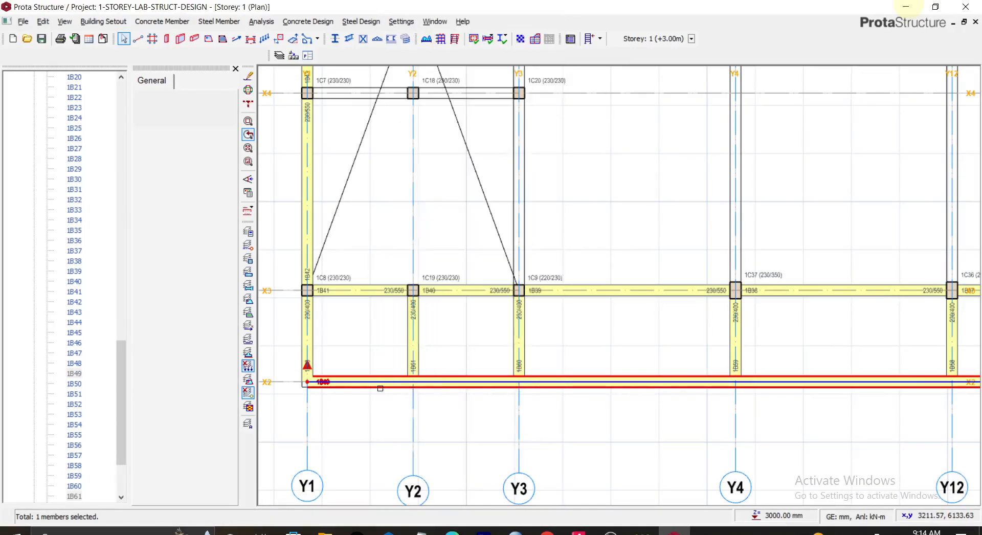
key("Delete")
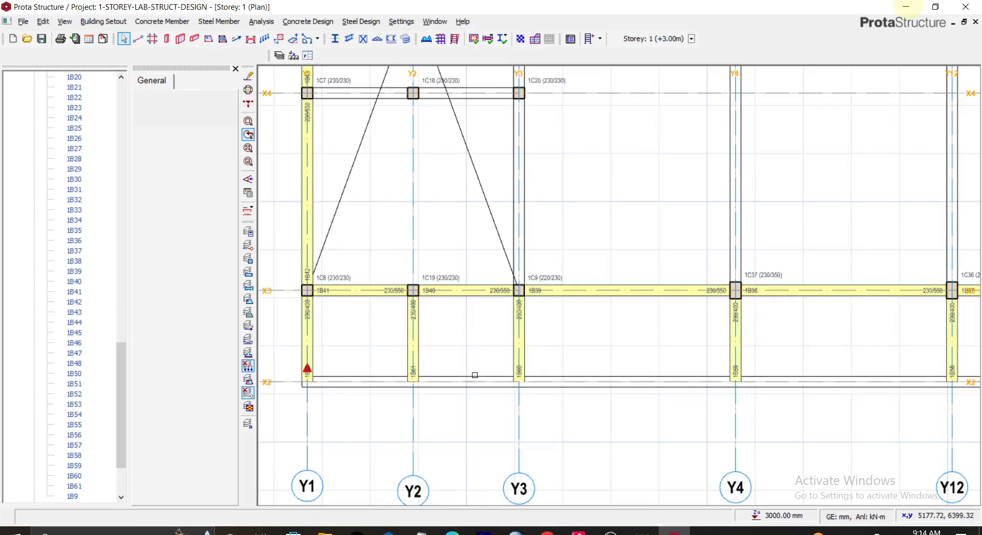
- Delete the remaining 230/400 beams on axis X2 from Y7 to Y9 and from Y5 to Y7
scroll(654, 385, "down", 7)
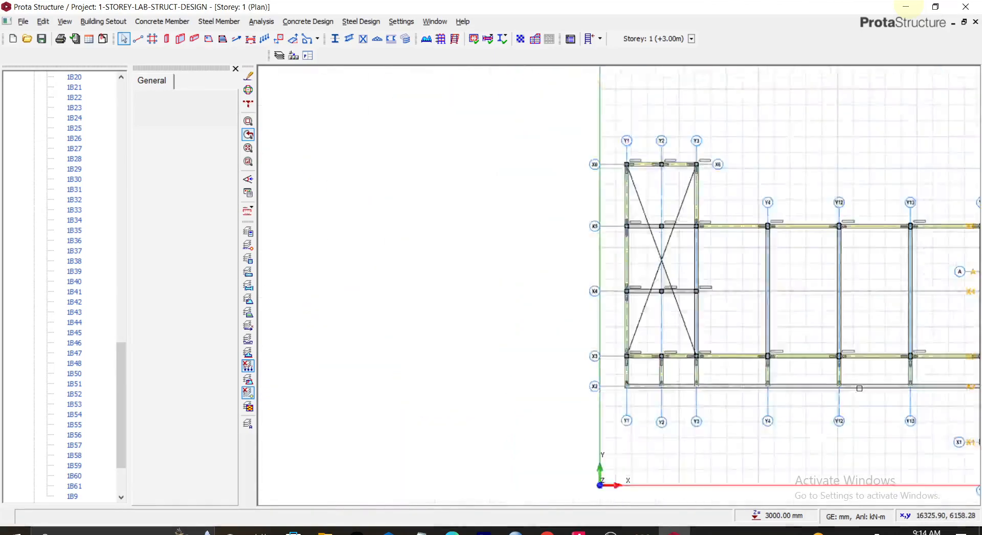
scroll(877, 379, "up", 5)
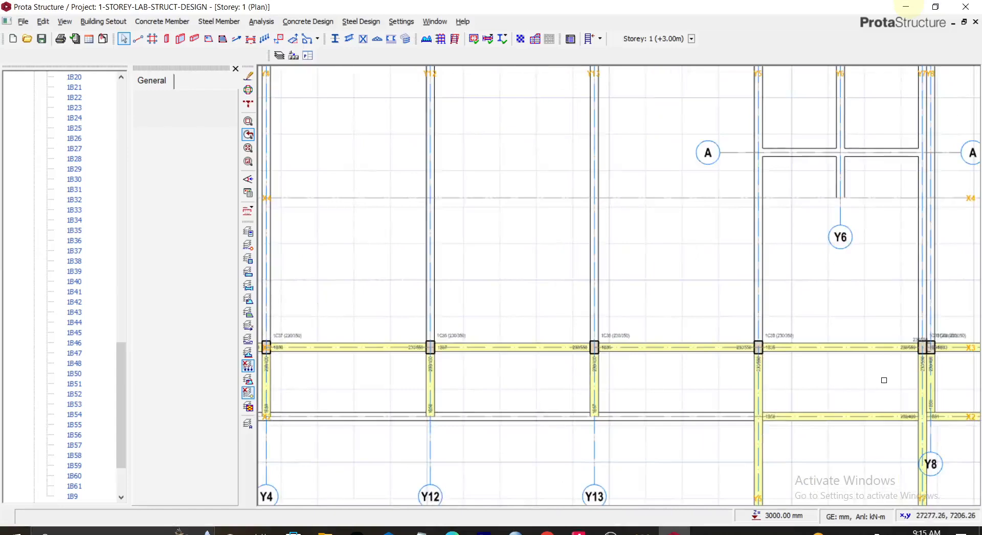
middle_click_drag(871, 376, 565, 319)
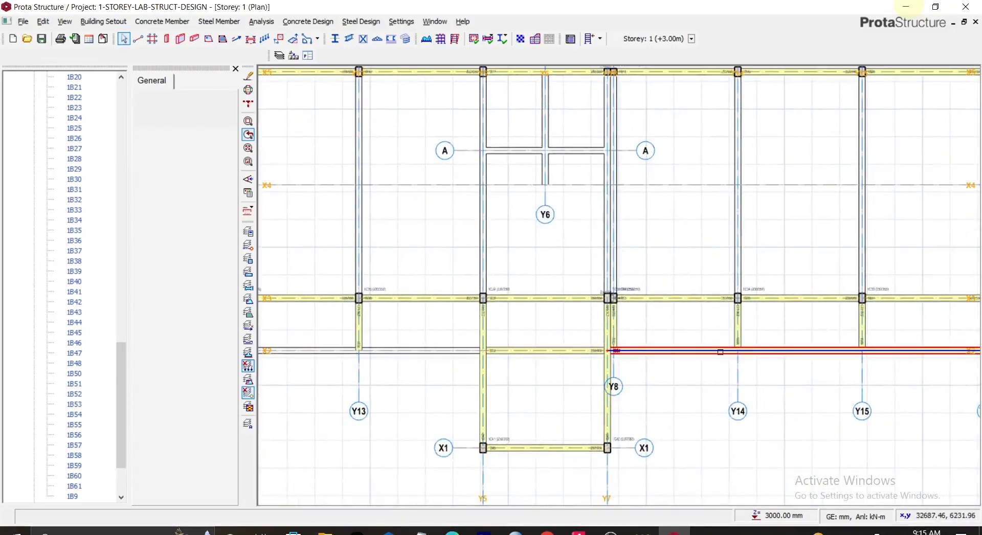
left_click(721, 352)
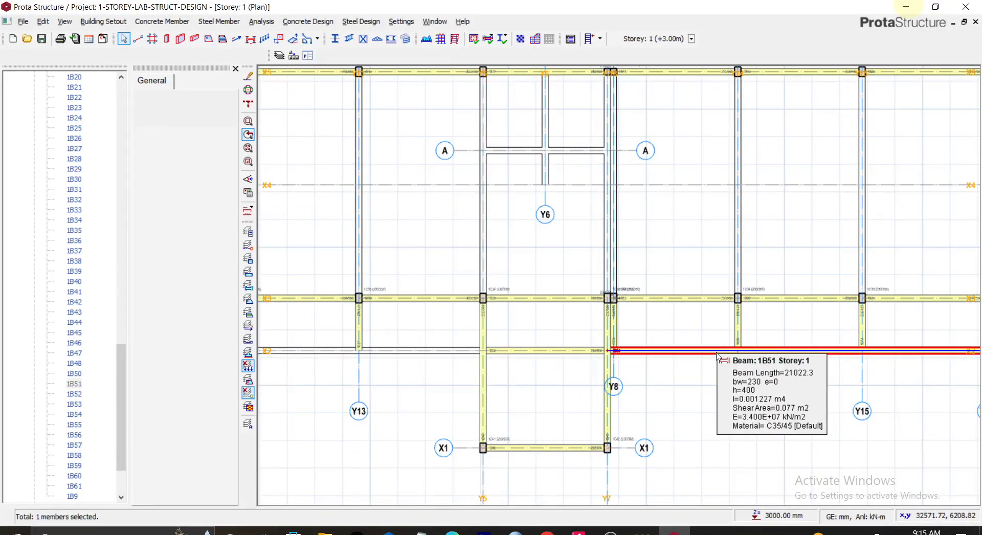
key("Delete")
left_click(561, 352)
key("Delete")
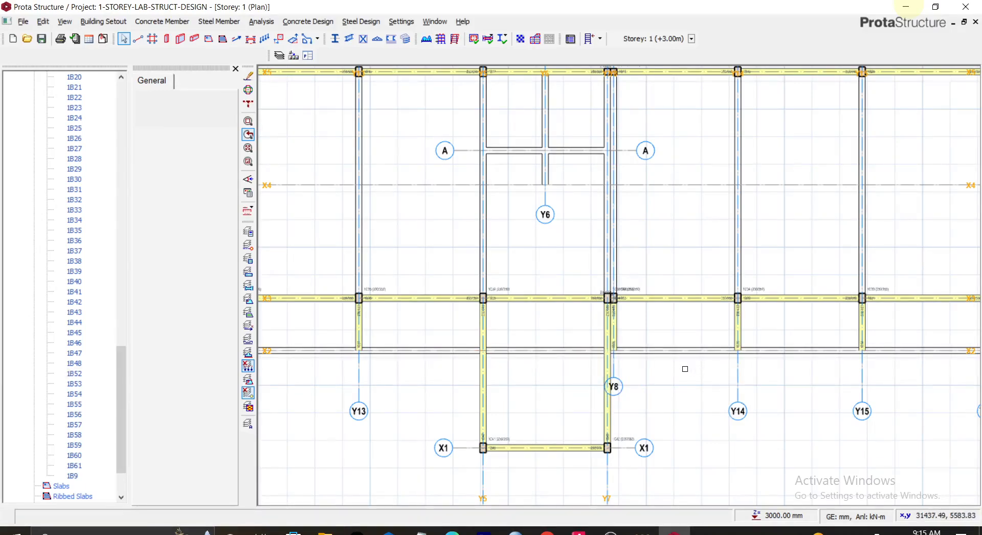
scroll(684, 369, "down", 3)
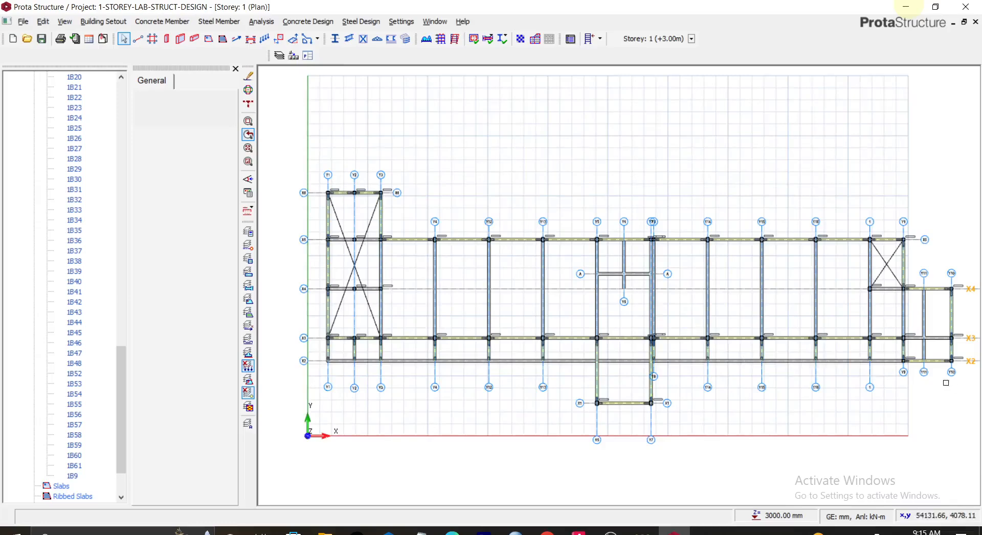
scroll(945, 383, "up", 5)
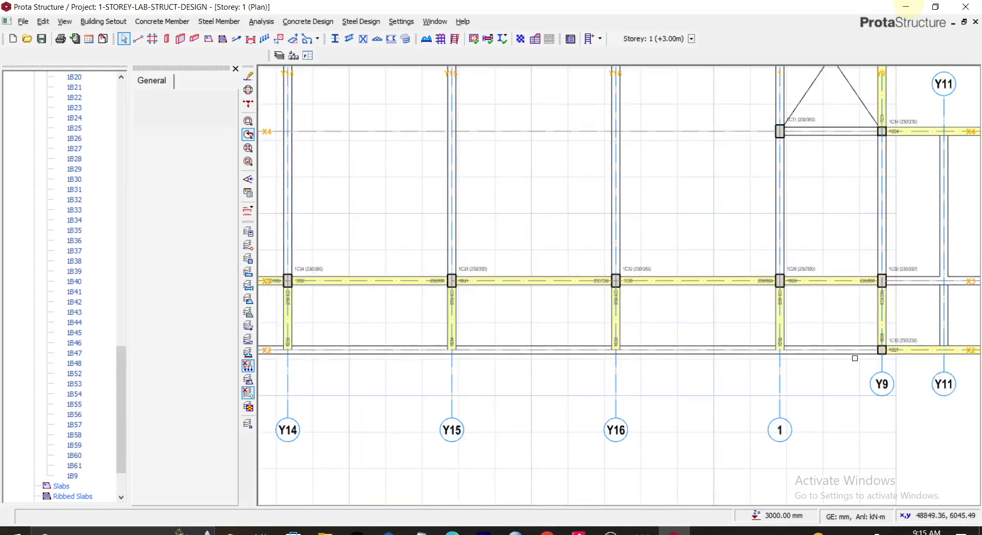
scroll(855, 358, "down", 5)
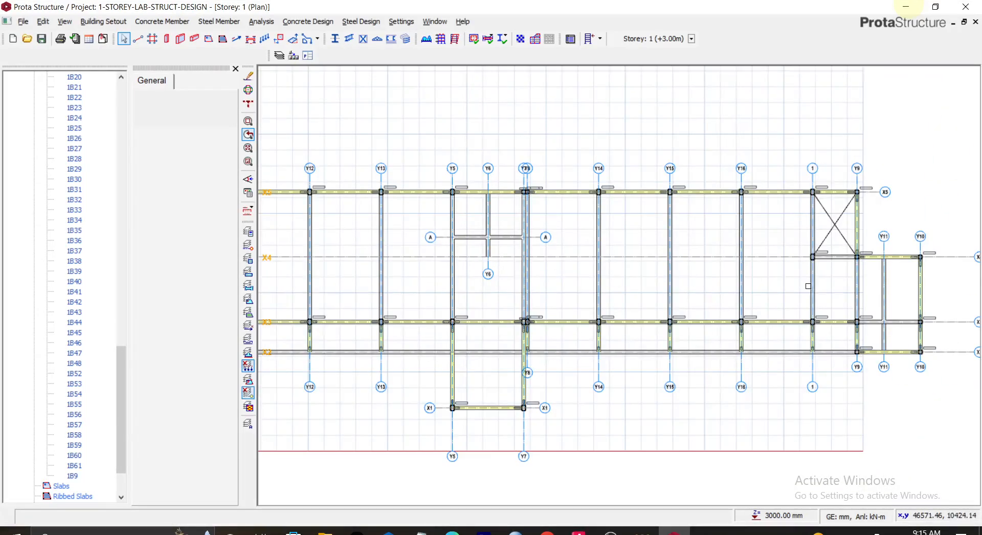
scroll(808, 286, "up", 5)
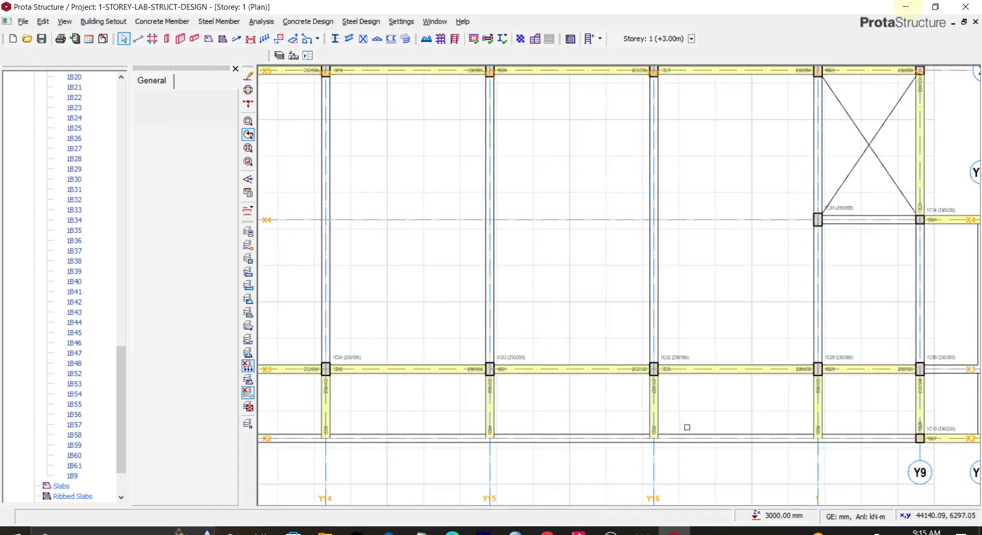
left_click(654, 409)
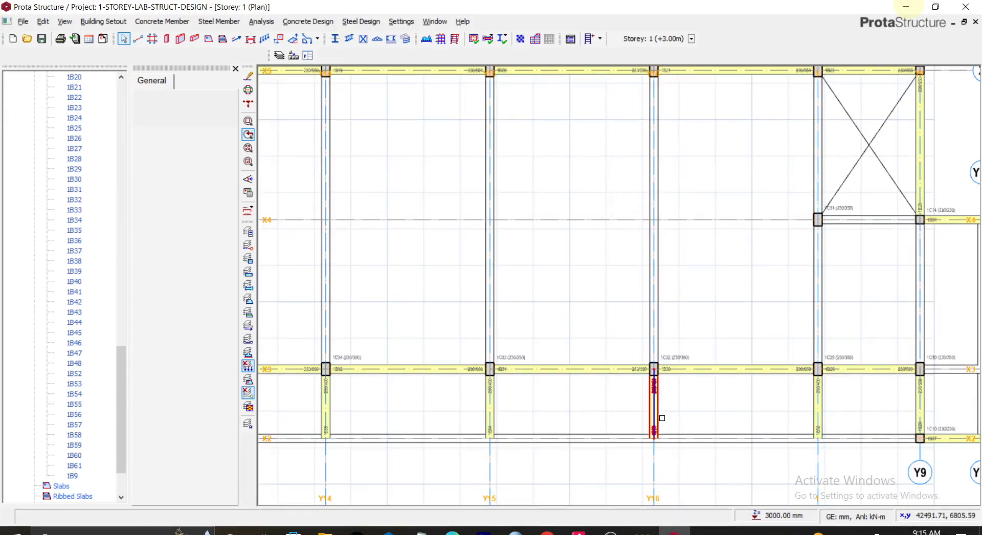
right_click(657, 411)
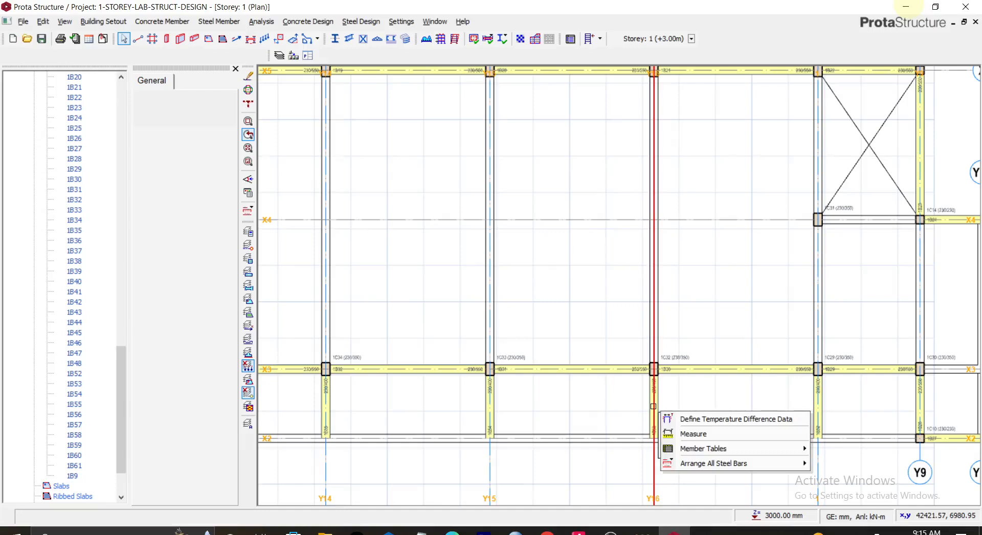
right_click(657, 405)
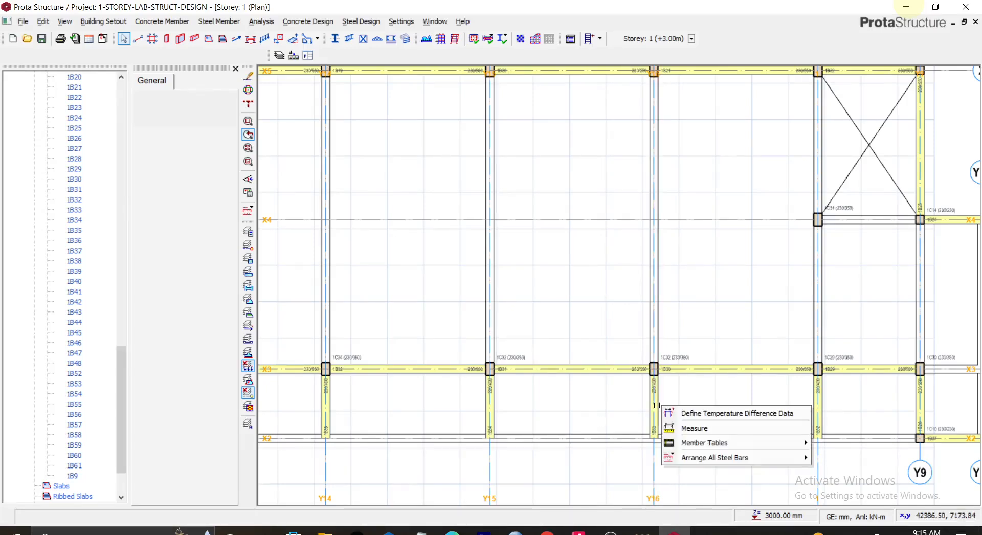
left_click(662, 407)
right_click(658, 406)
left_click(658, 404)
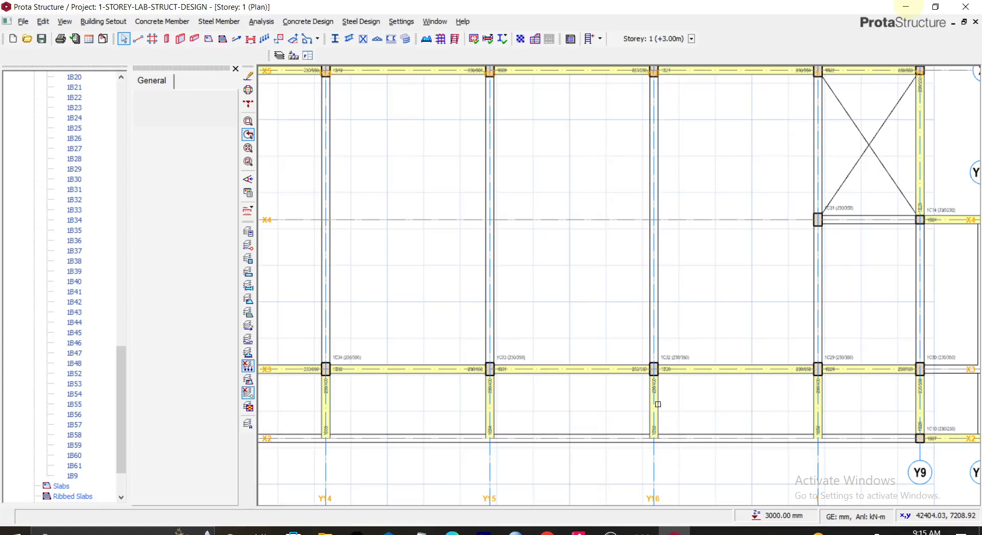
- Insert a 230/400 beam along axis Y11 from axis X4 to X2
left_click(194, 41)
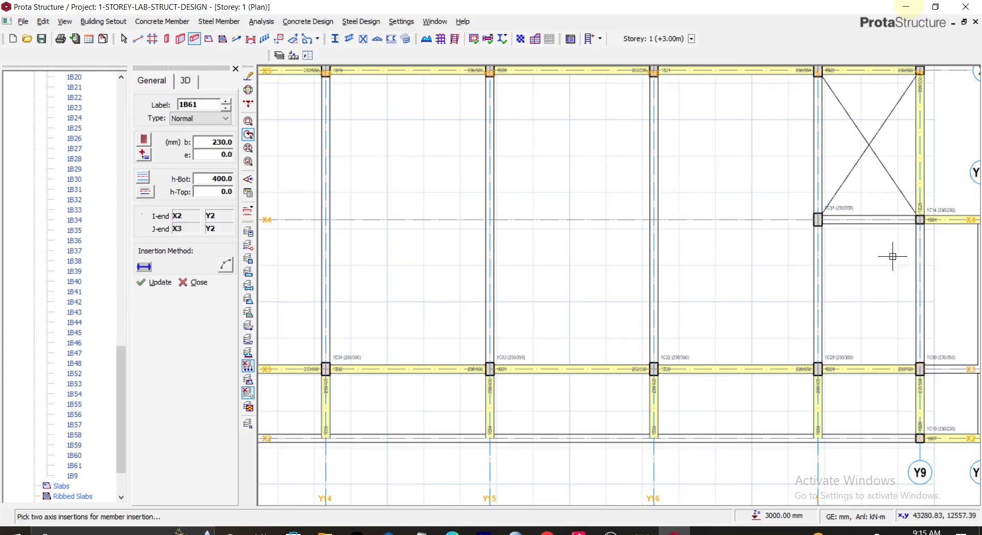
scroll(890, 256, "down", 3)
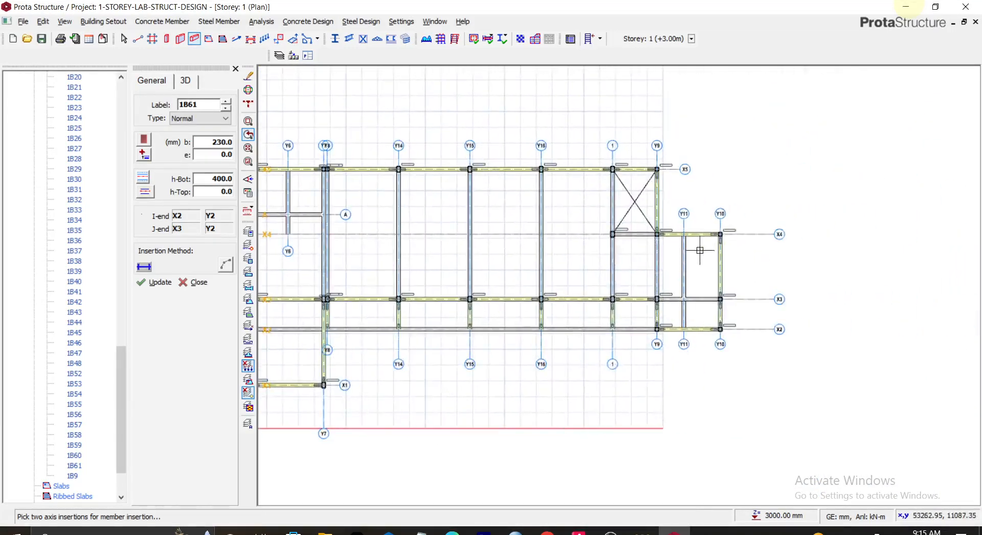
scroll(685, 235, "up", 3)
left_click(673, 217)
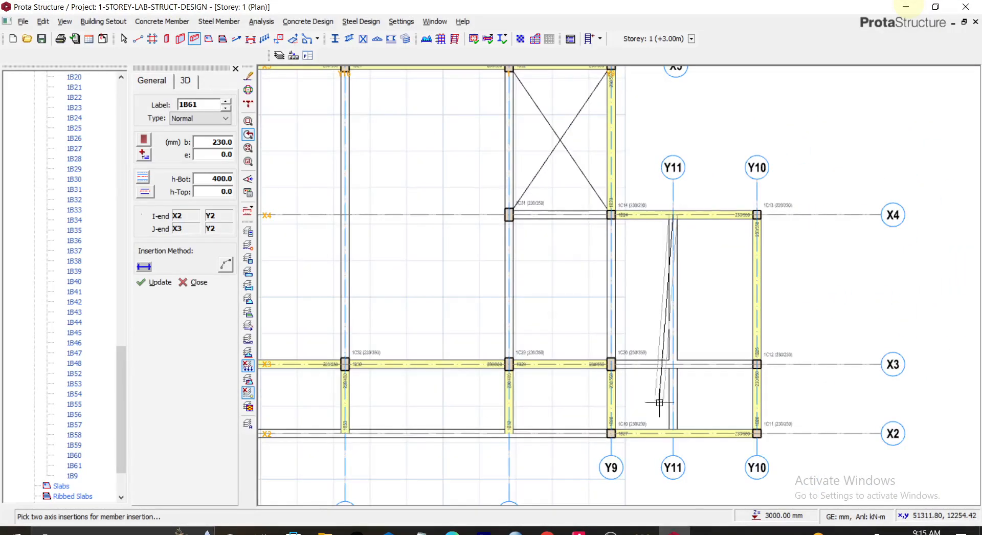
left_click(672, 433)
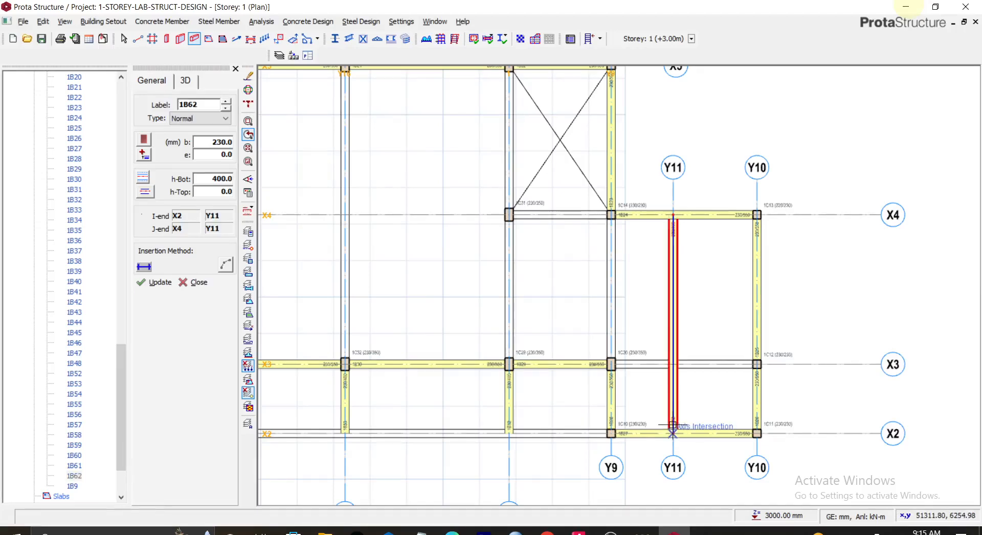
- Insert a 230/400 beam along axis X3 between the columns at Y9 and Y10
left_click(612, 364)
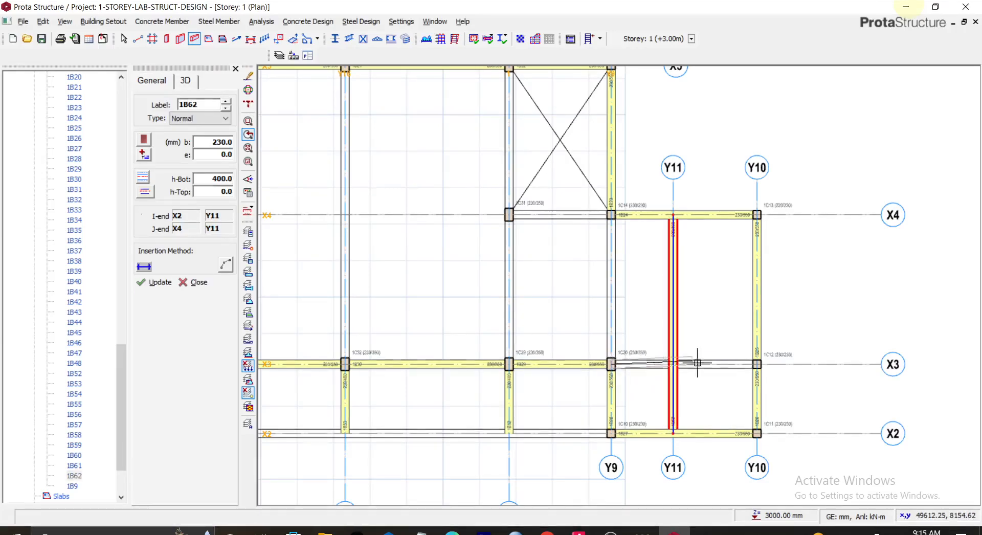
left_click(757, 364)
left_click(574, 310)
key("Escape")
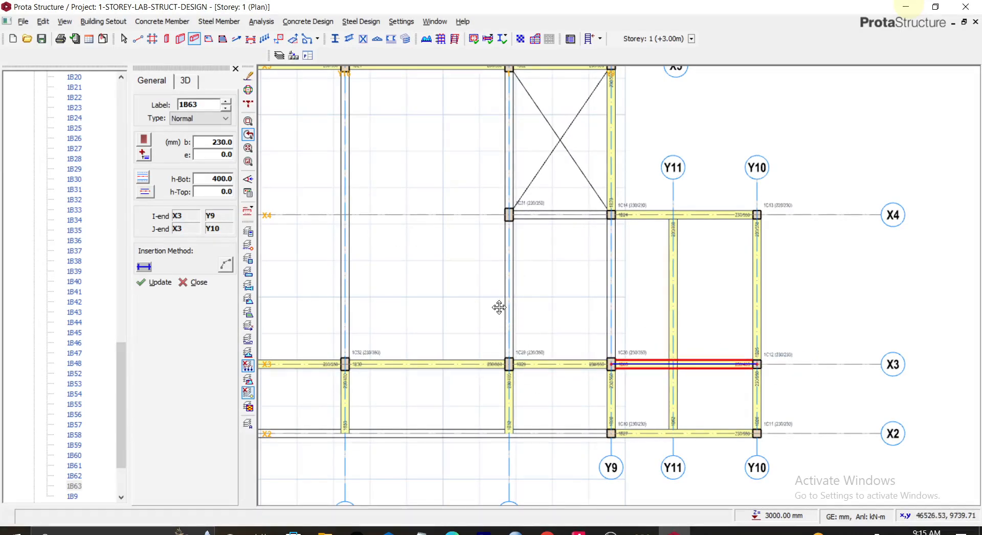
middle_click_drag(499, 306, 688, 342)
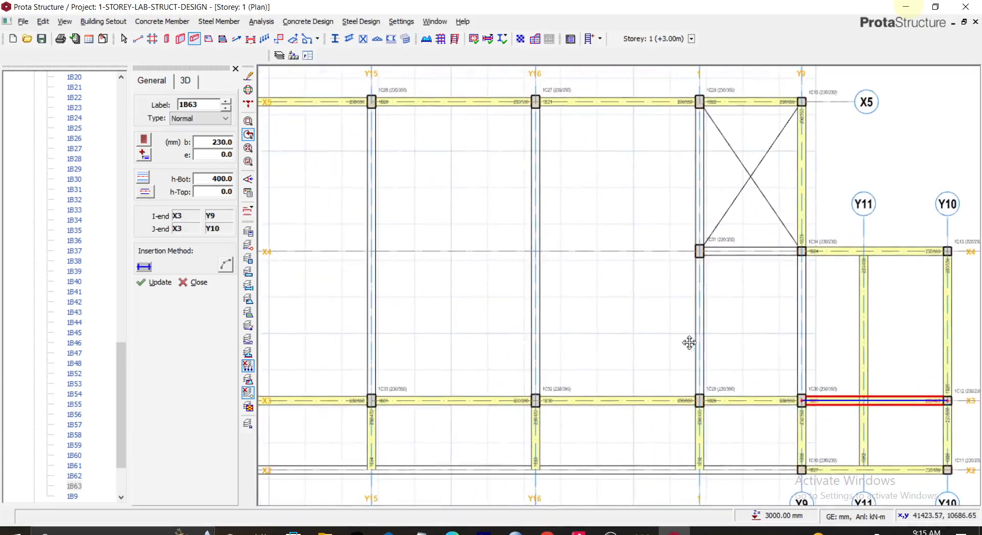
- Insert 230/400 beams along axis X4 from Y9 to axis 1 and along axis 1 from X5 to X4
left_click(802, 251)
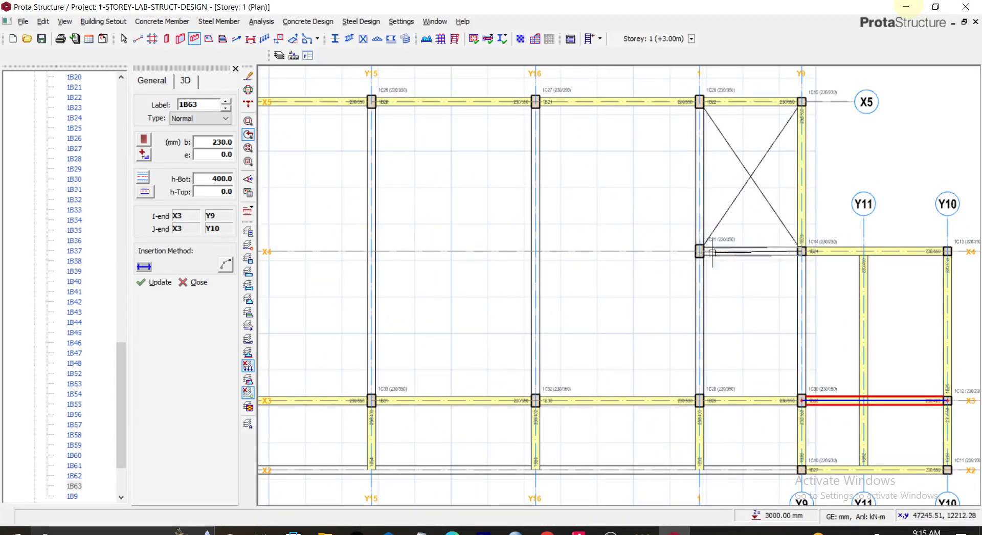
left_click(699, 251)
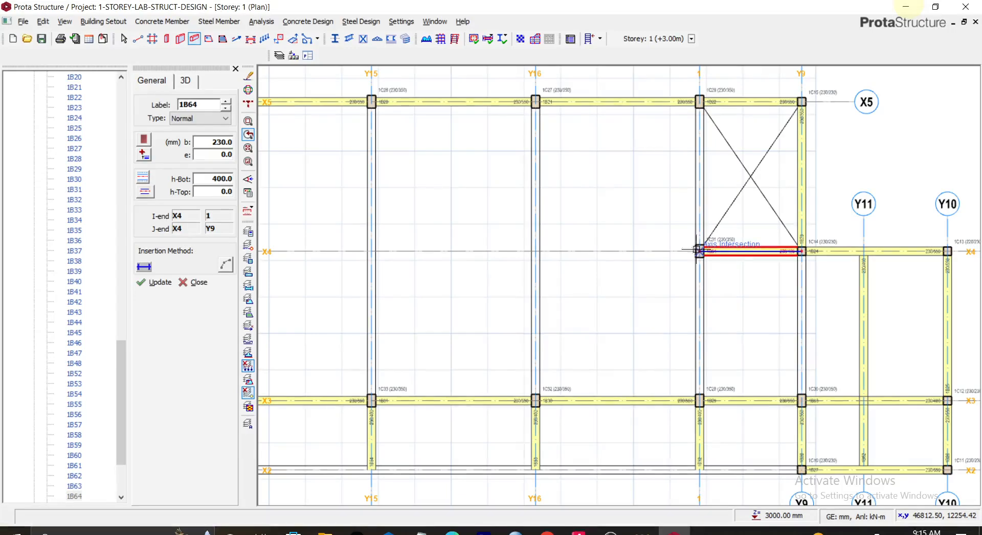
left_click(699, 102)
left_click(700, 250)
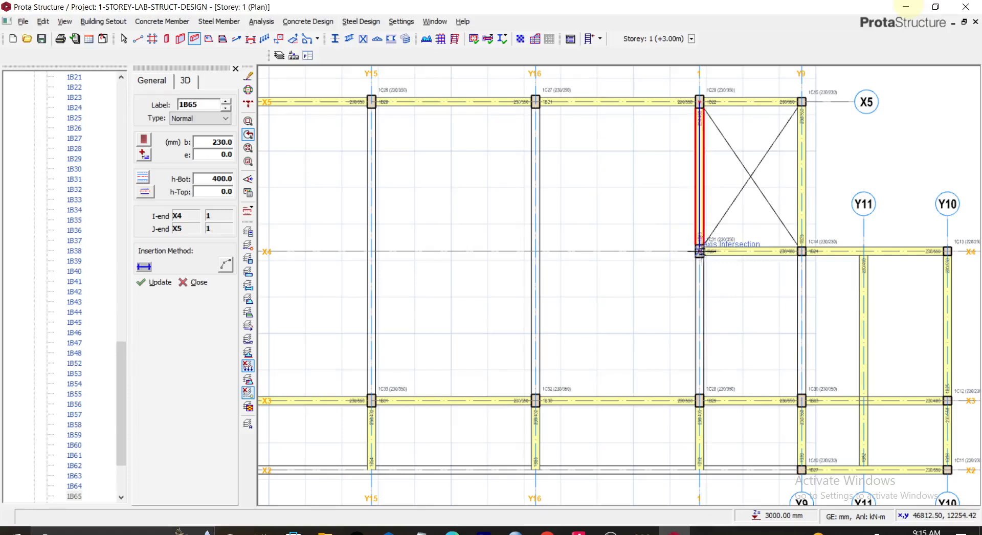
- Insert 230/400 beams between X4 and X3 along axis 1 and along axis Y9
left_click(700, 400)
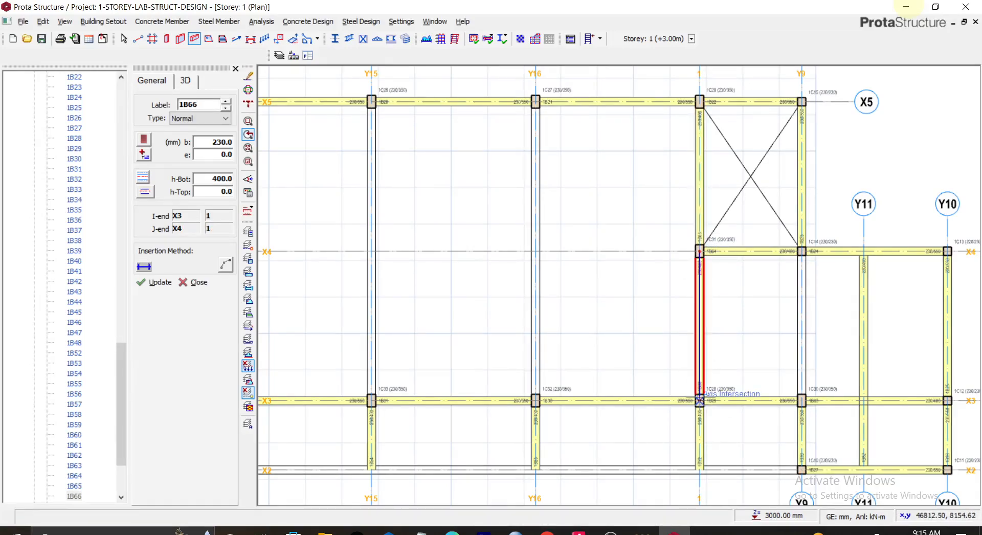
left_click(802, 251)
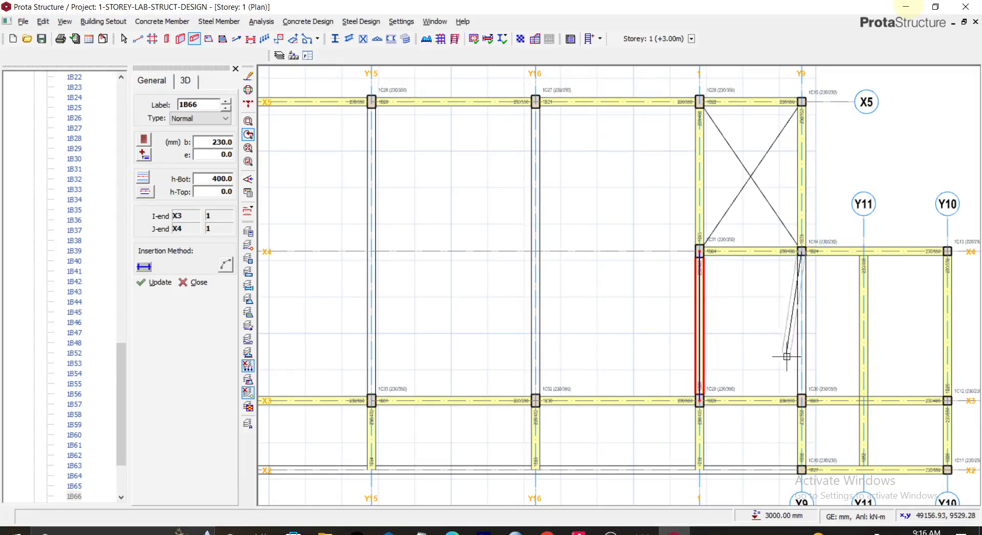
left_click(801, 400)
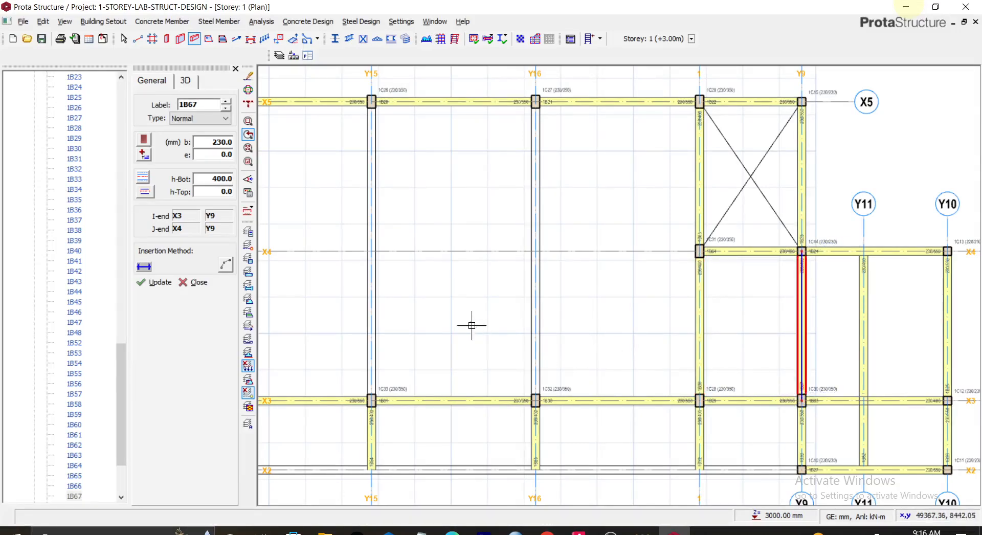
- Insert a 230/400 beam along axis Y6 from axis X5 to X4
scroll(470, 325, "down", 3)
middle_click_drag(466, 292, 753, 304)
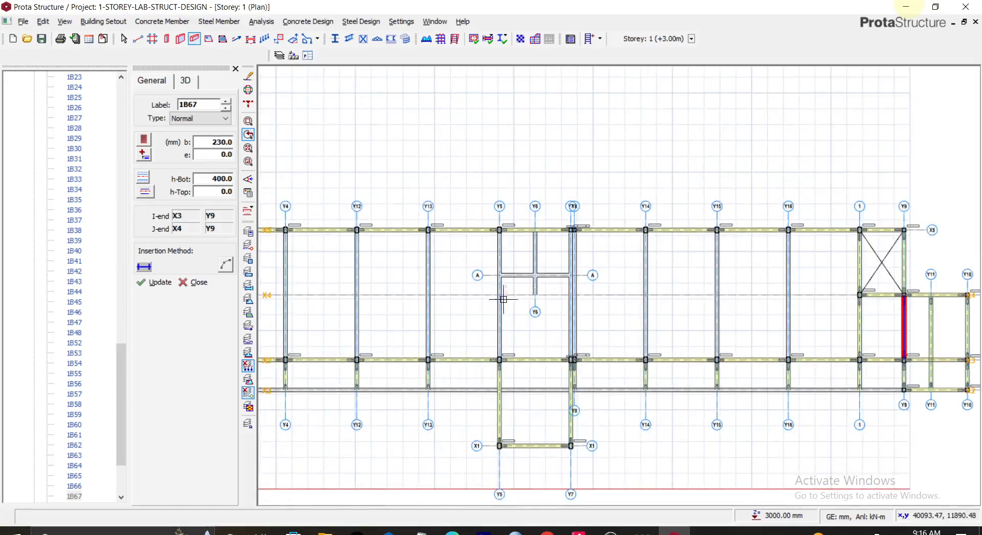
scroll(568, 225, "up", 3)
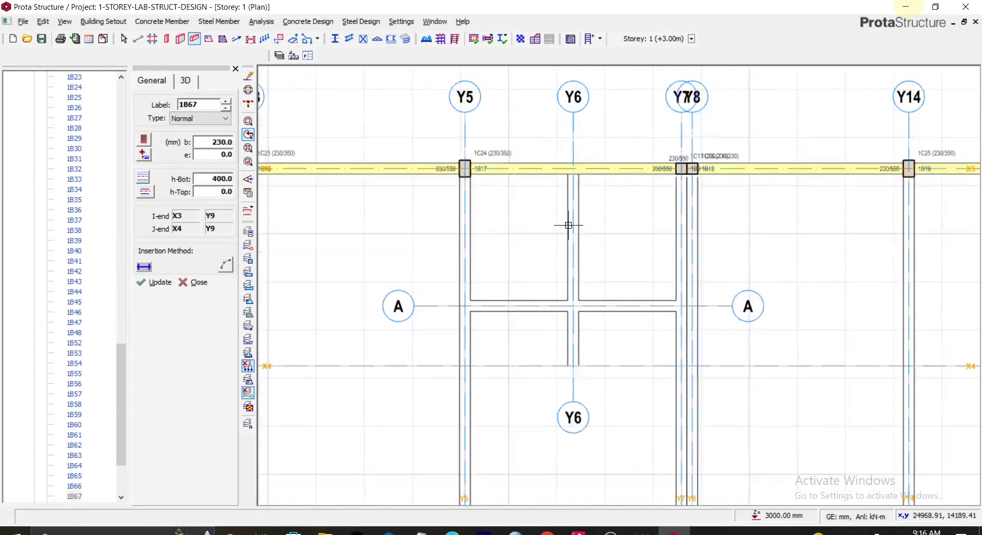
left_click(572, 169)
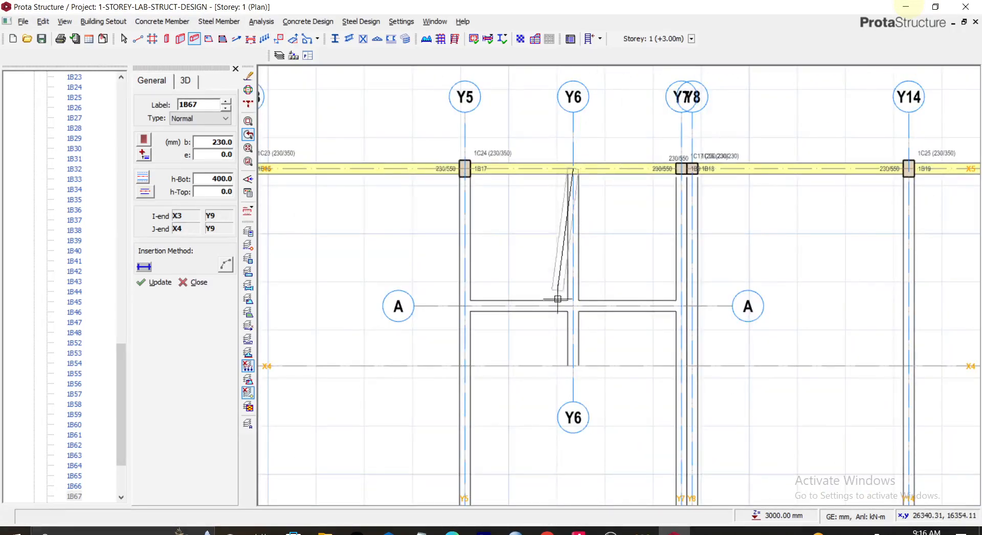
left_click(576, 366)
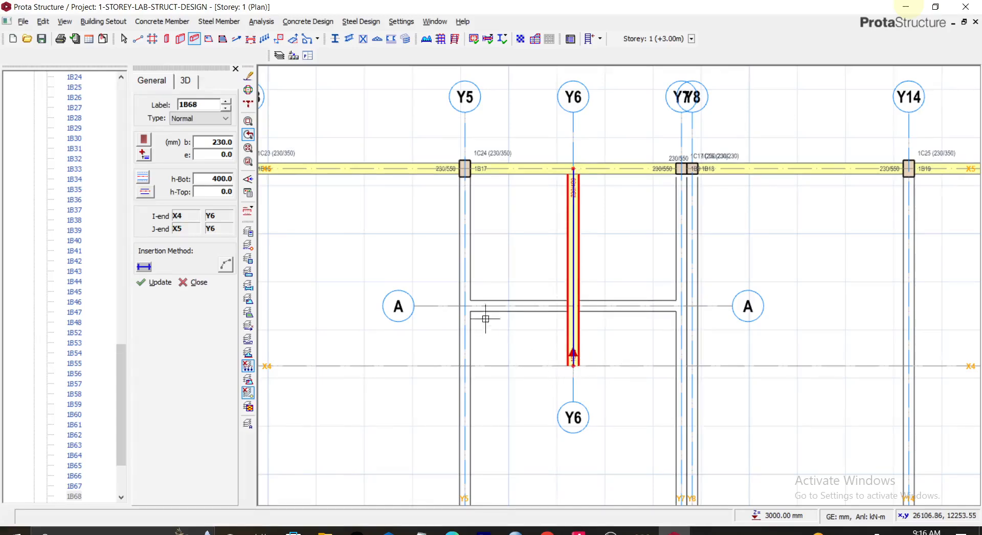
- Insert a 230/400 beam along axis X4 from Y5 to Y7 without splitting it at supporting spans
left_click(466, 367)
left_click(680, 366)
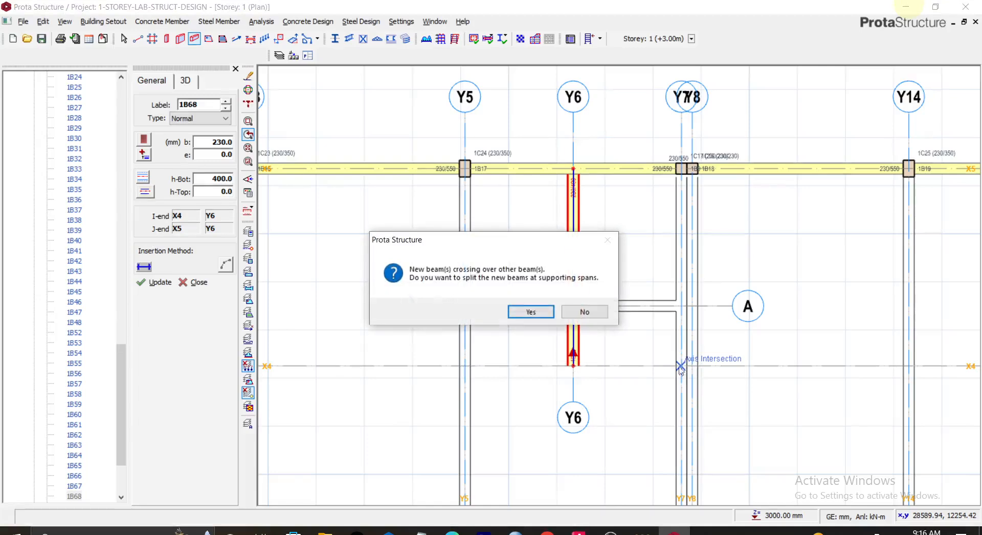
left_click(583, 312)
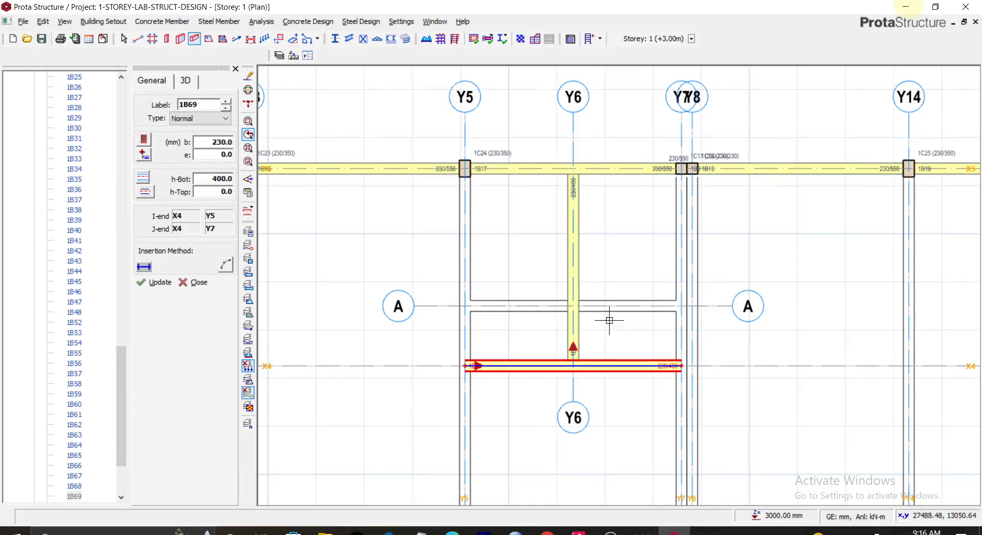
- Insert 230/400 beams along axis X4 between the columns at Y1, Y2 and Y3
scroll(609, 320, "down", 2)
scroll(523, 381, "down", 2)
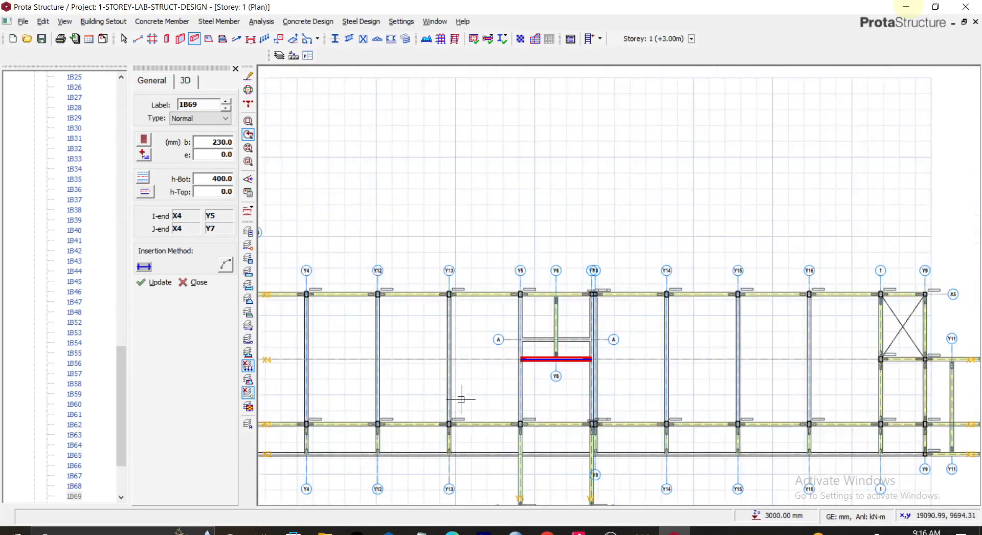
middle_click_drag(456, 389, 698, 369)
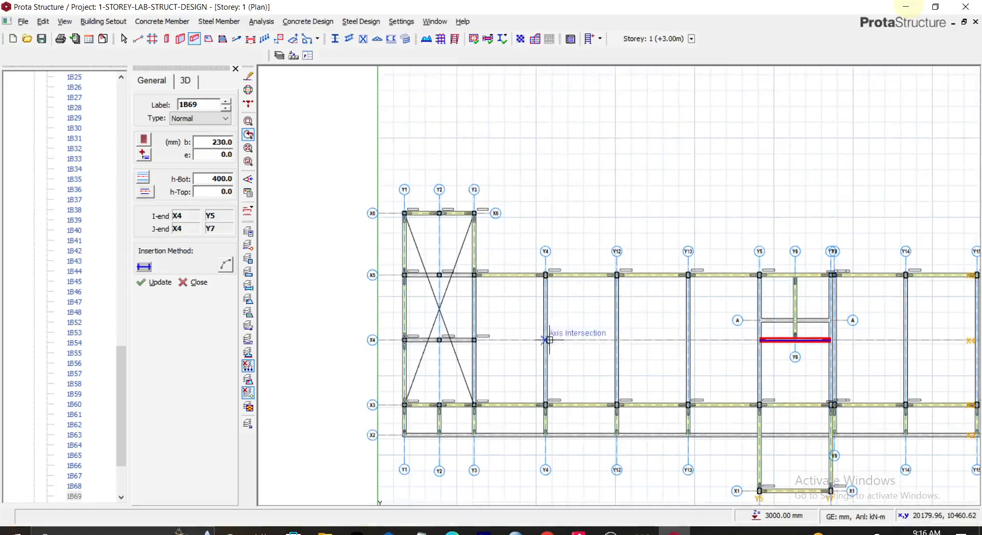
scroll(798, 308, "up", 4)
scroll(818, 325, "down", 2)
scroll(650, 358, "down", 1)
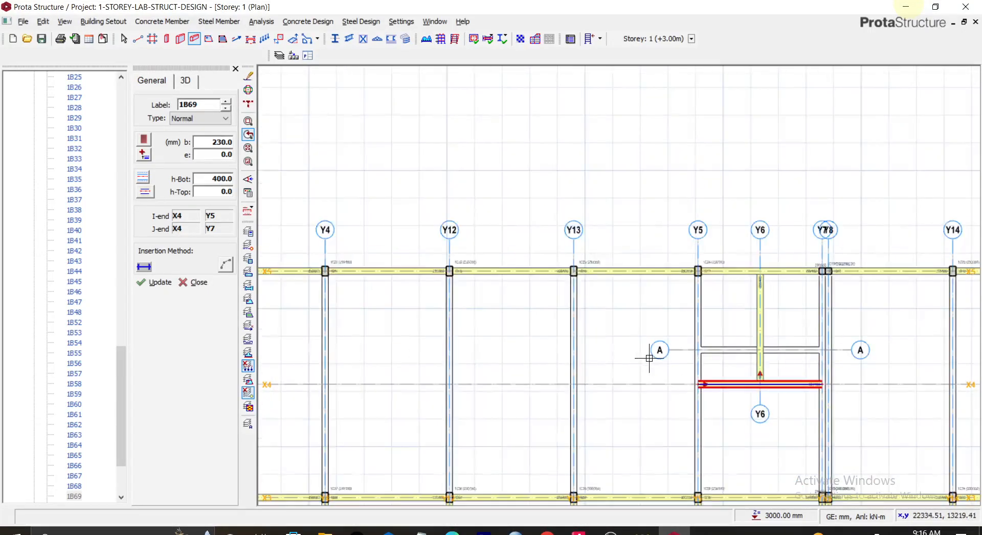
scroll(629, 355, "down", 2)
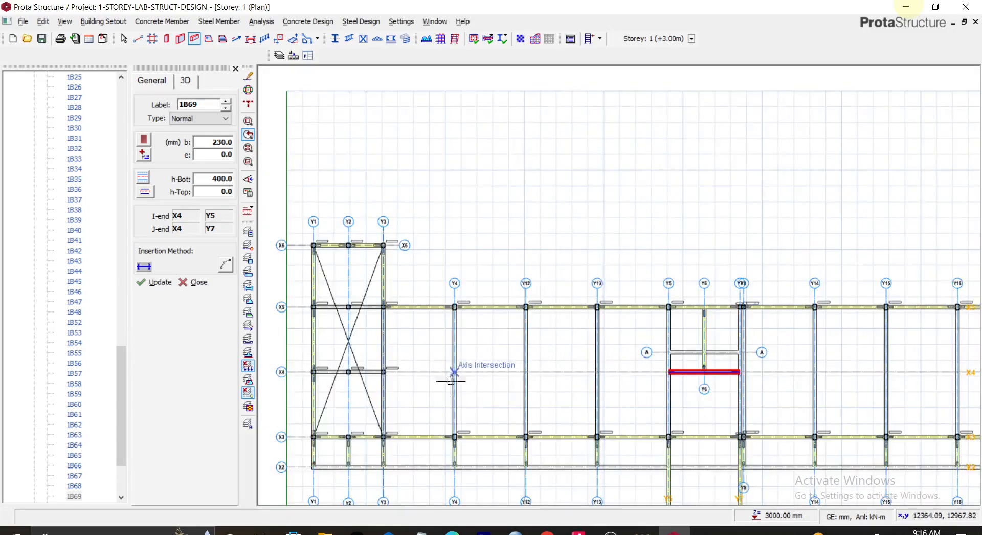
scroll(358, 371, "up", 3)
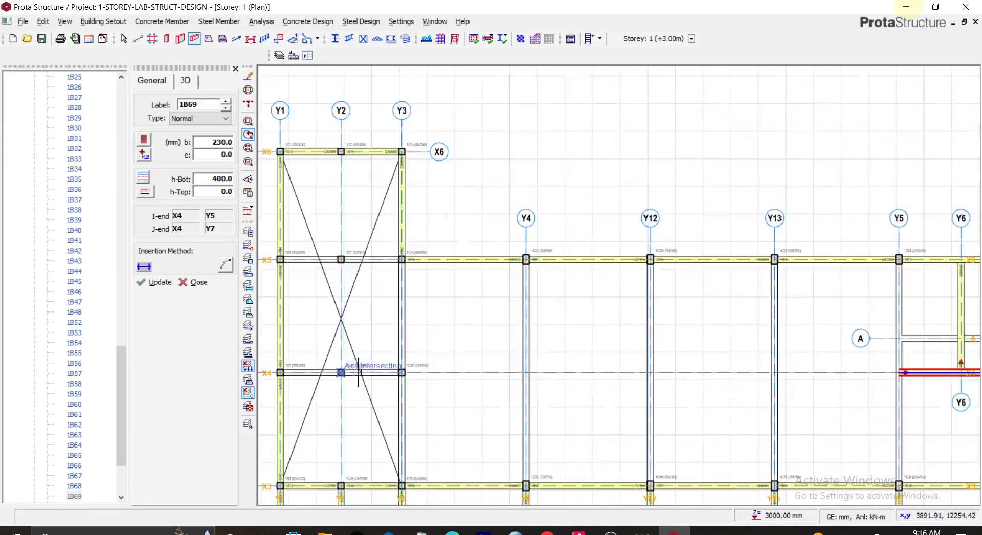
left_click(402, 372)
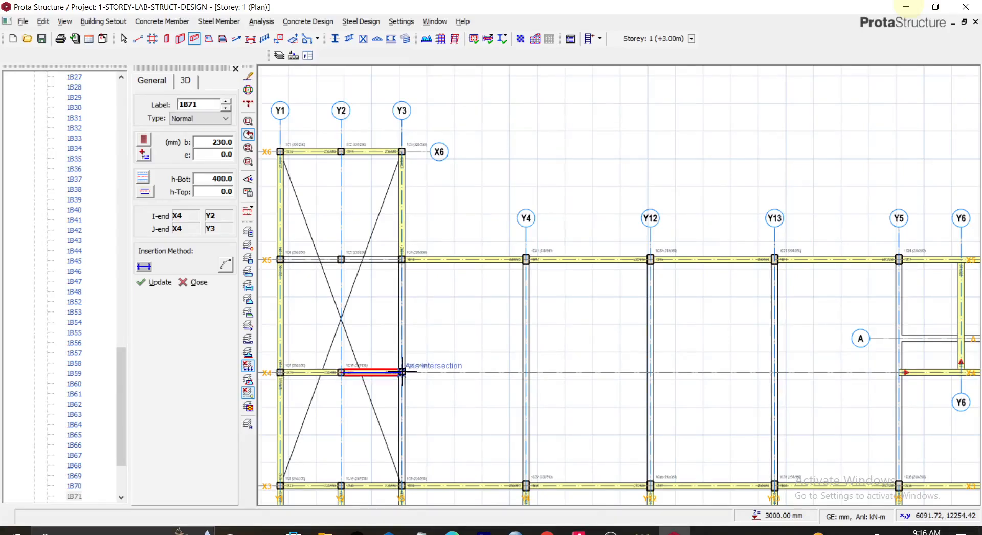
- Insert 230/400 beams along axis X5 from Y1 to Y3 and along axis Y3 from X5 to X3
left_click(280, 259)
left_click(402, 259)
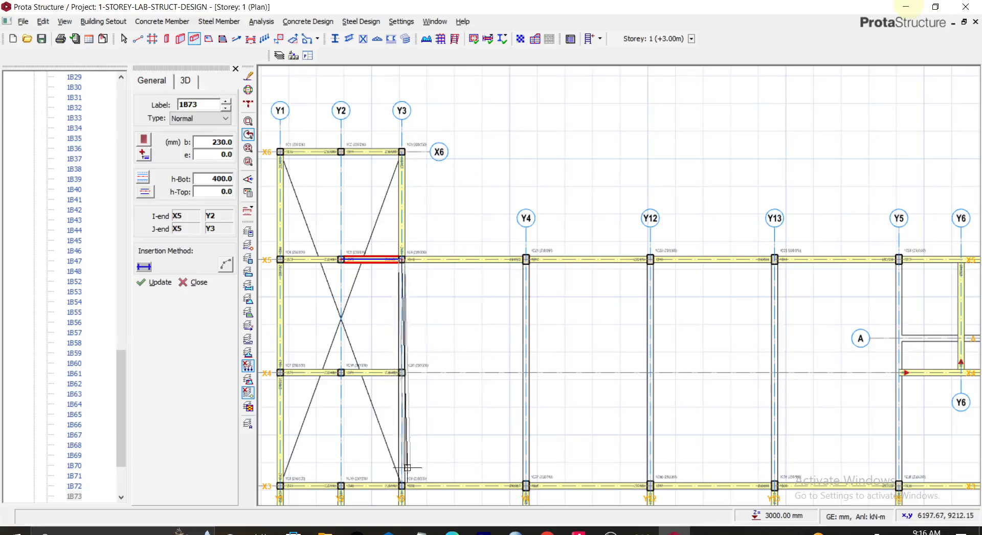
left_click(401, 484)
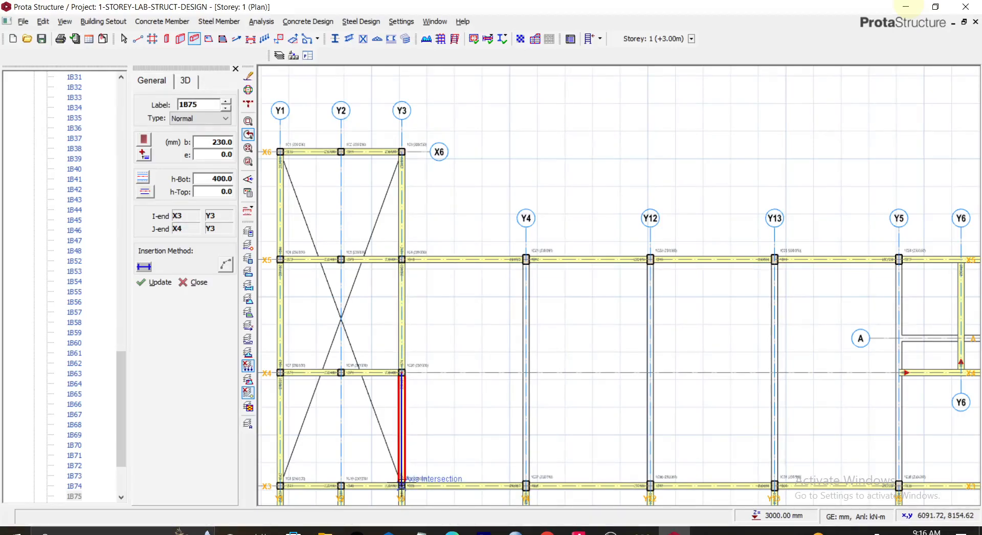
key("Escape")
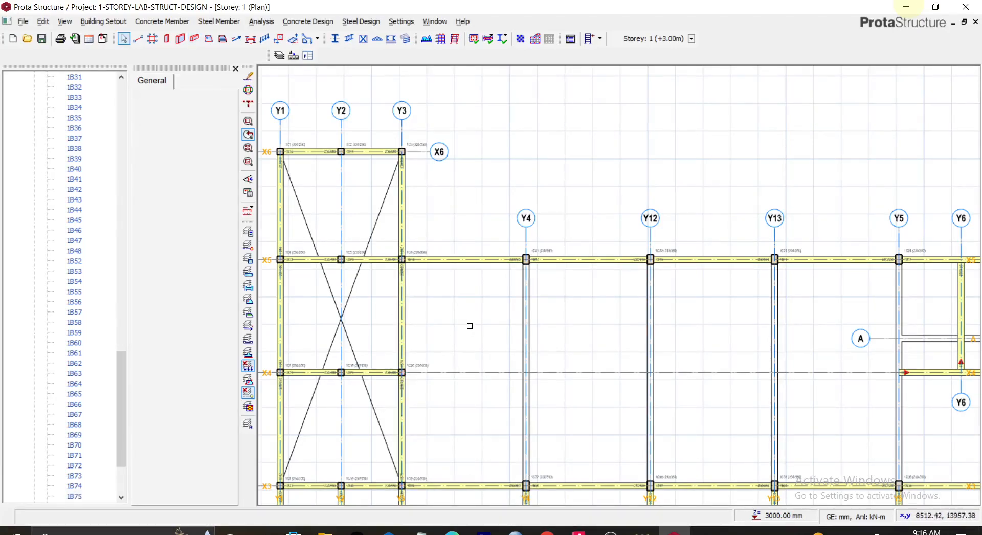
- Insert a concrete beam 230 mm wide and 700 mm deep along axis Y4 from X5 to X3
scroll(752, 383, "down", 4)
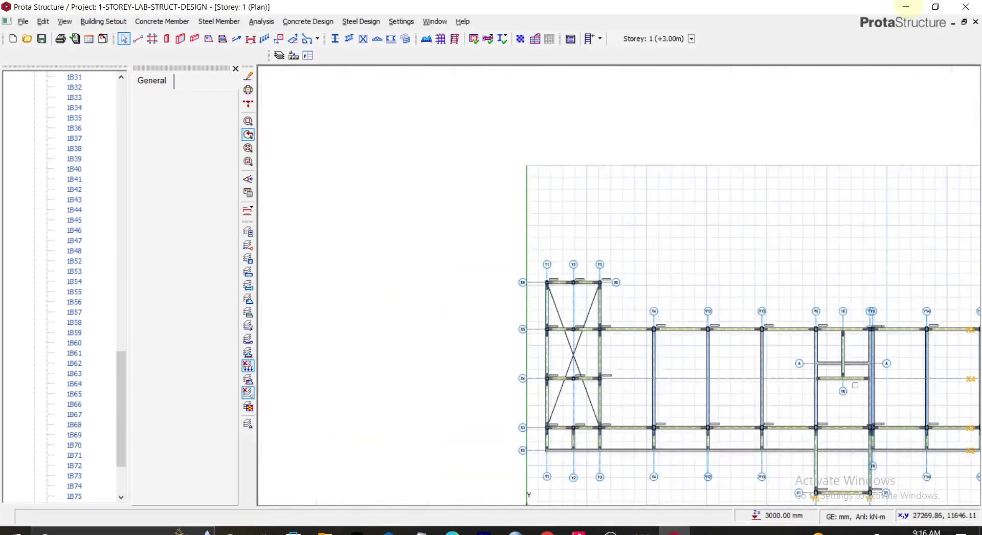
scroll(841, 393, "up", 2)
scroll(841, 393, "up", 3)
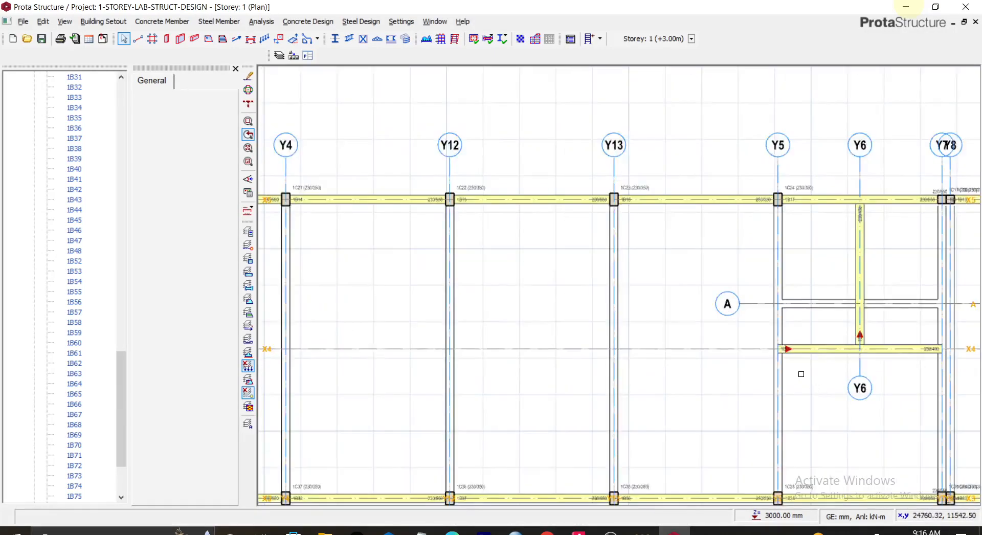
scroll(801, 374, "up", 1)
scroll(797, 374, "down", 2)
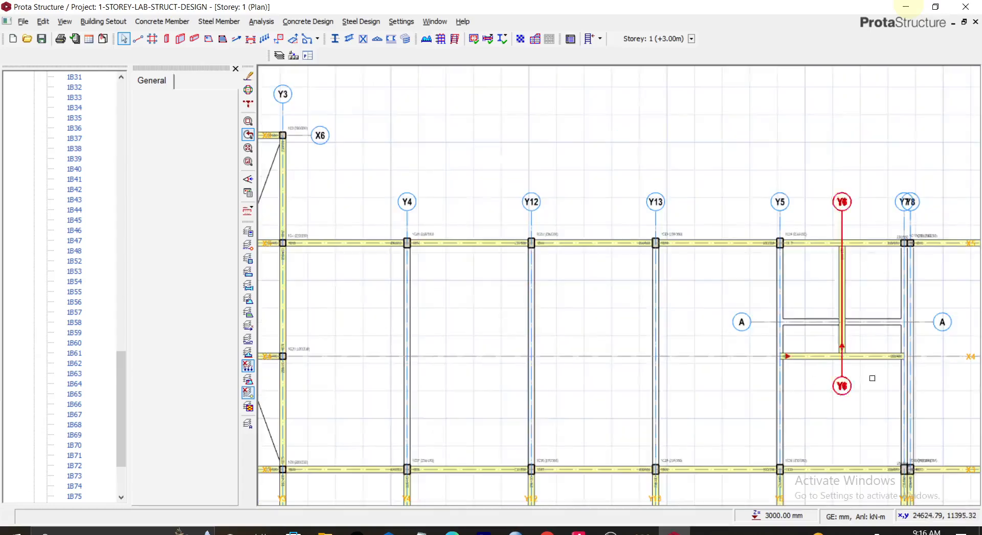
middle_click_drag(872, 399, 668, 340)
scroll(938, 308, "down", 2)
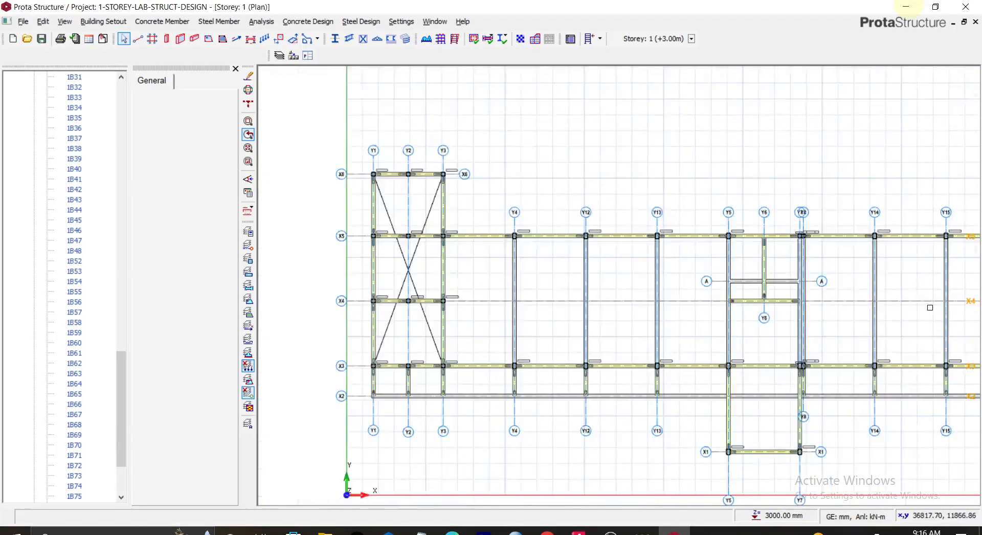
left_click(195, 39)
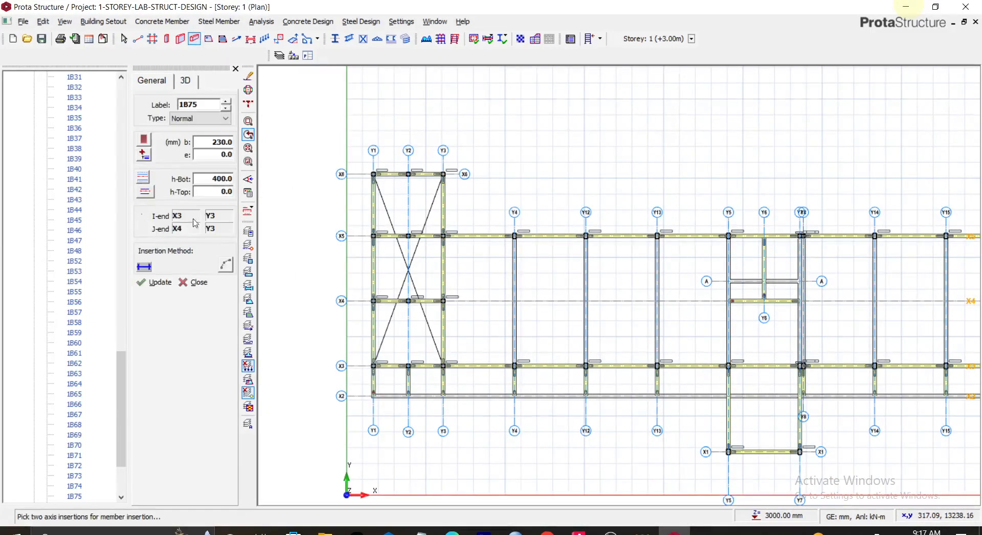
left_click_drag(209, 179, 234, 175)
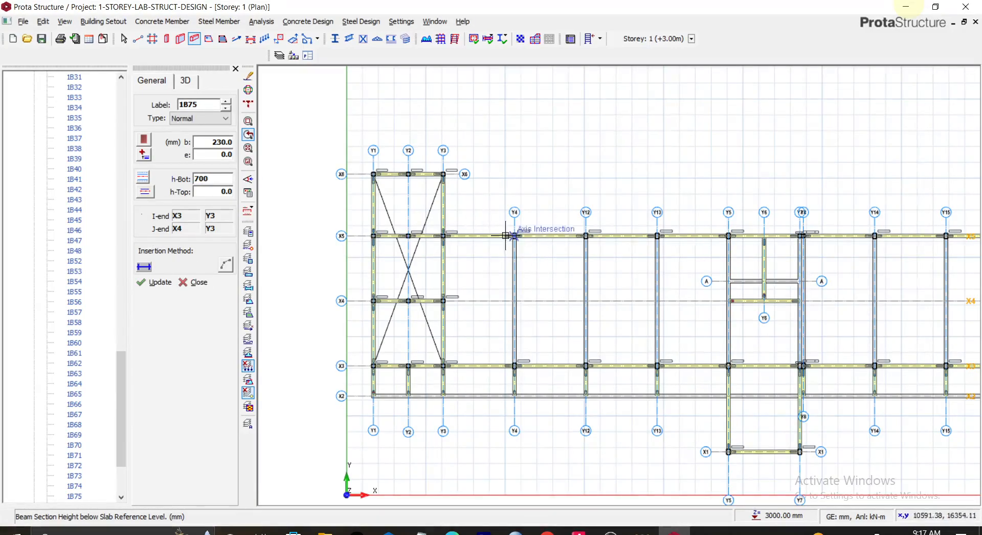
scroll(527, 261, "up", 2)
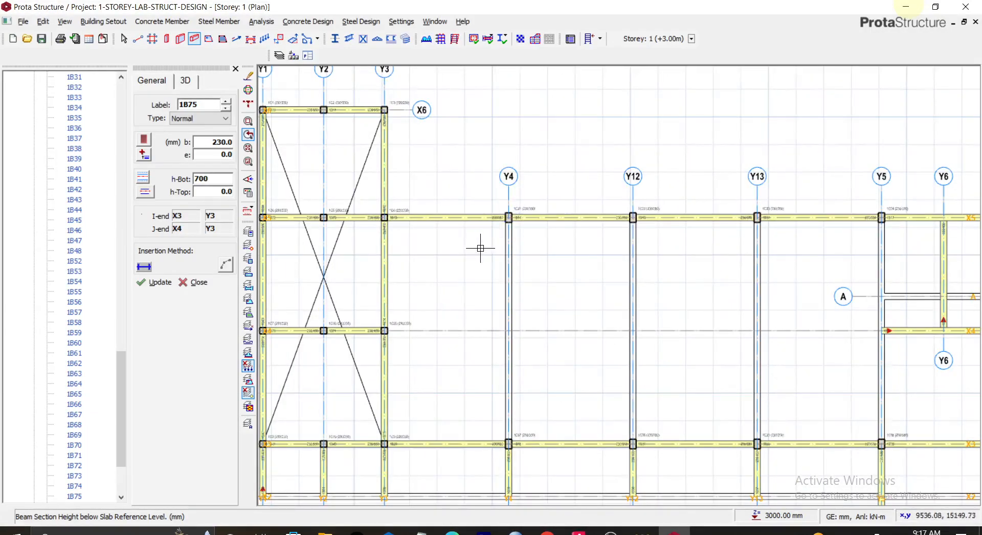
left_click(508, 217)
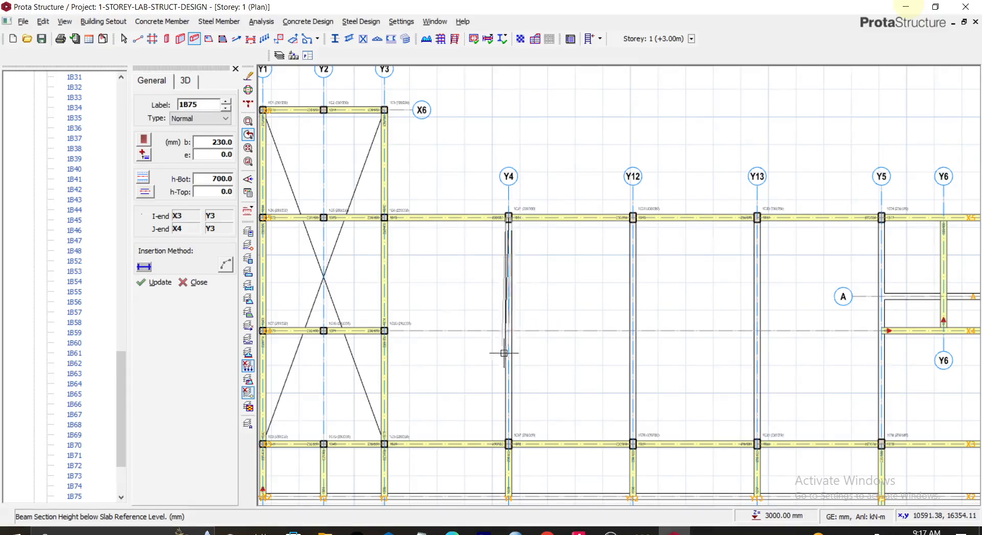
left_click(508, 443)
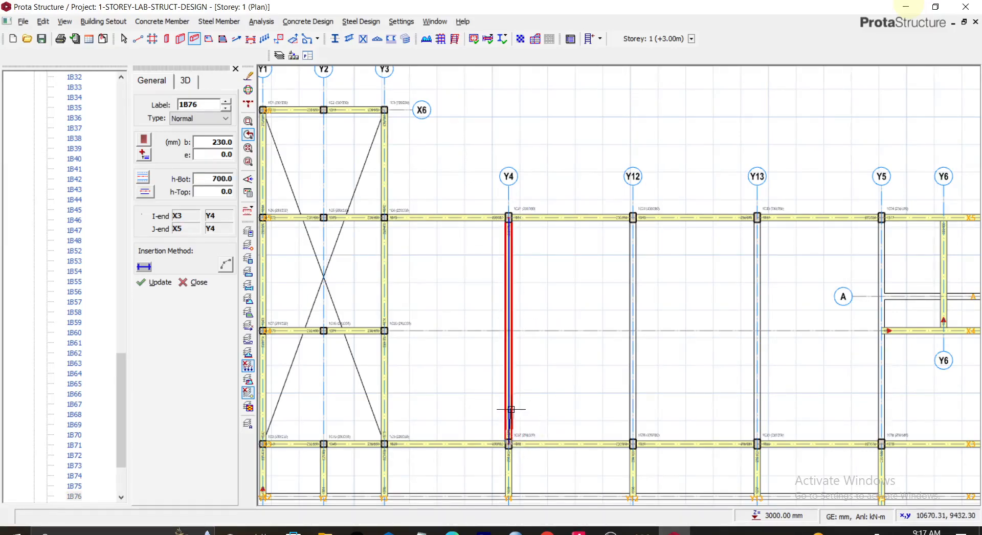
- Insert a 230/700 beam along axis Y12 from X5 to X3
left_click(633, 218)
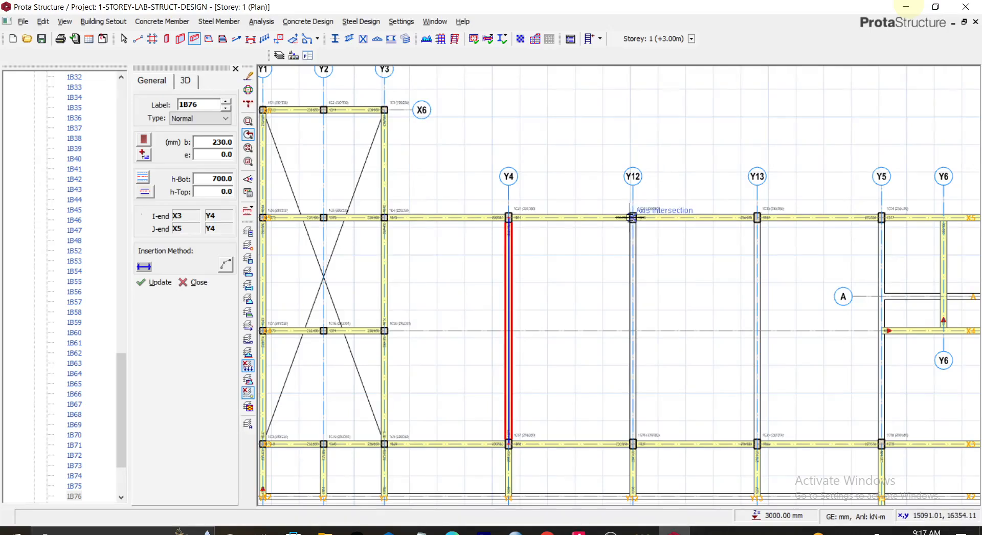
left_click(634, 444)
scroll(631, 355, "up", 4)
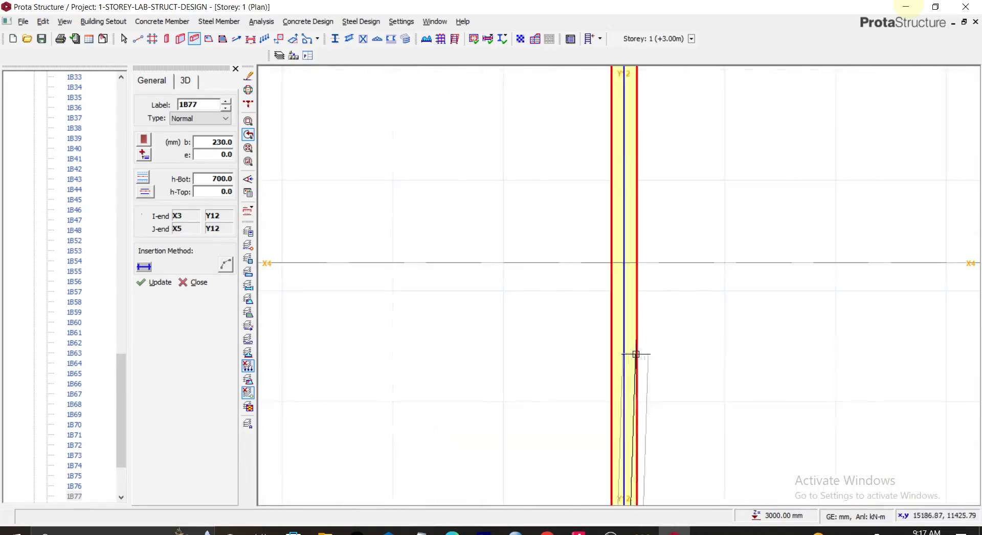
key("Escape")
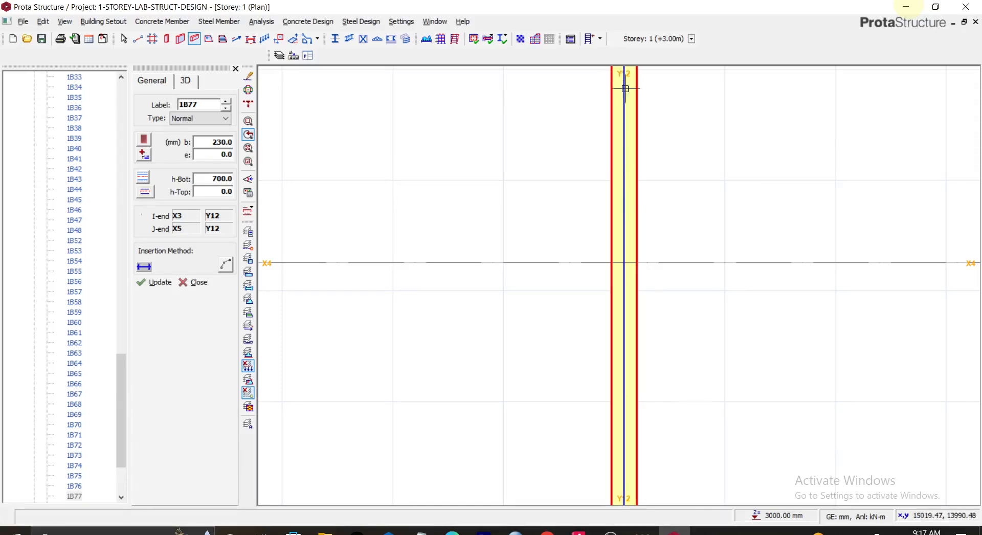
scroll(636, 122, "up", 3)
middle_click_drag(635, 187, 692, 299)
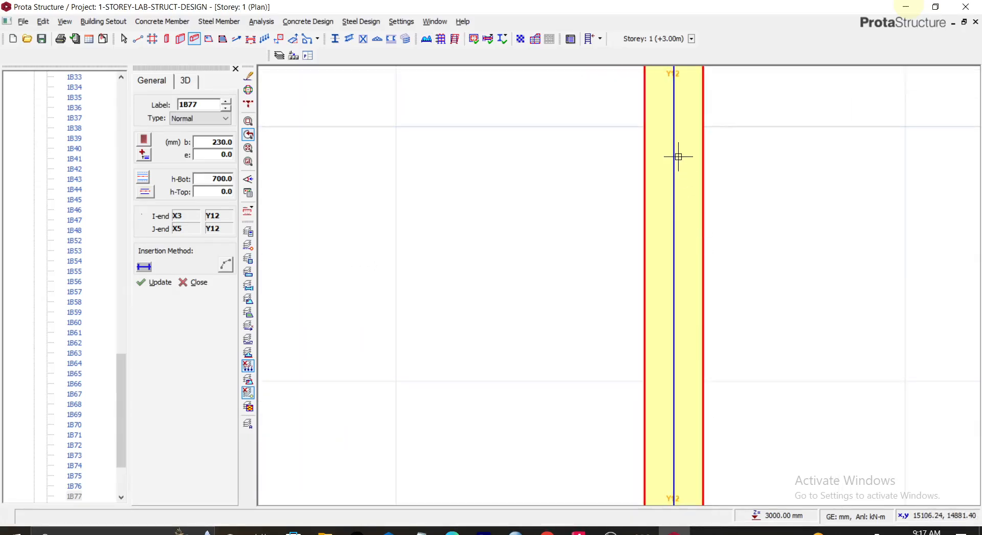
scroll(660, 179, "down", 3)
scroll(665, 110, "up", 2)
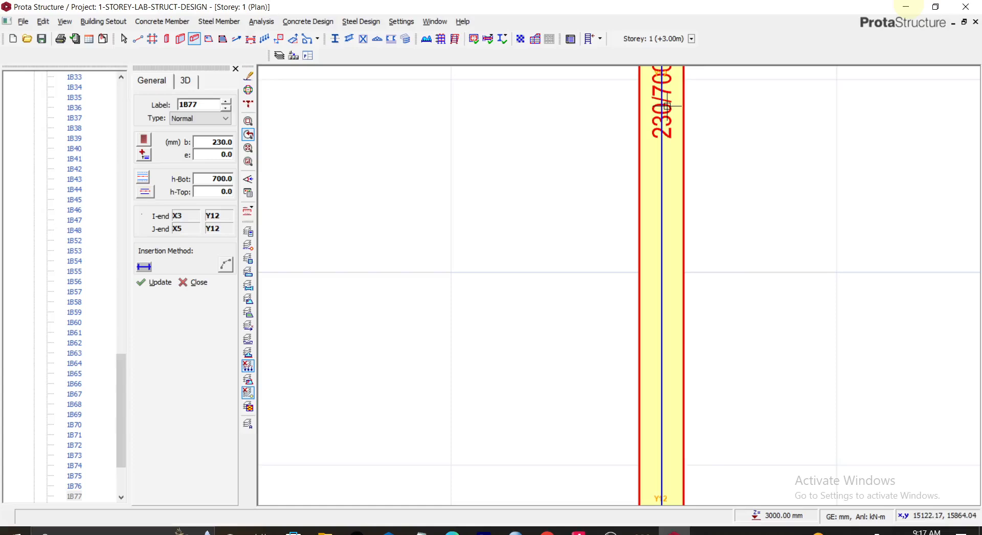
- Insert a 230/700 beam along axis Y13 from X5 to X3
middle_click_drag(668, 107, 626, 333)
scroll(627, 331, "up", 3)
scroll(628, 329, "down", 7)
middle_click_drag(678, 318, 565, 158)
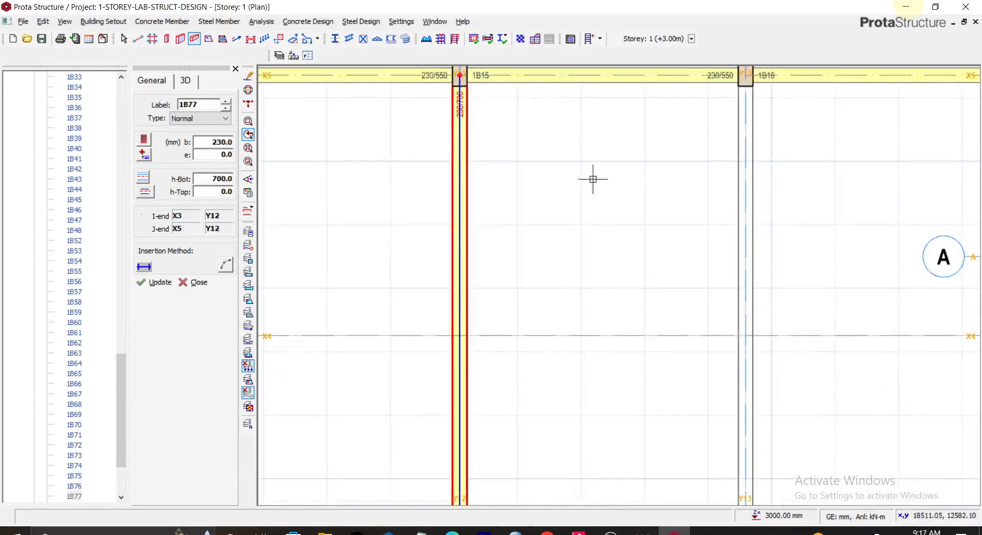
scroll(616, 221, "down", 4)
scroll(671, 180, "up", 3)
left_click(640, 169)
middle_click_drag(665, 417, 665, 201)
scroll(666, 201, "up", 2)
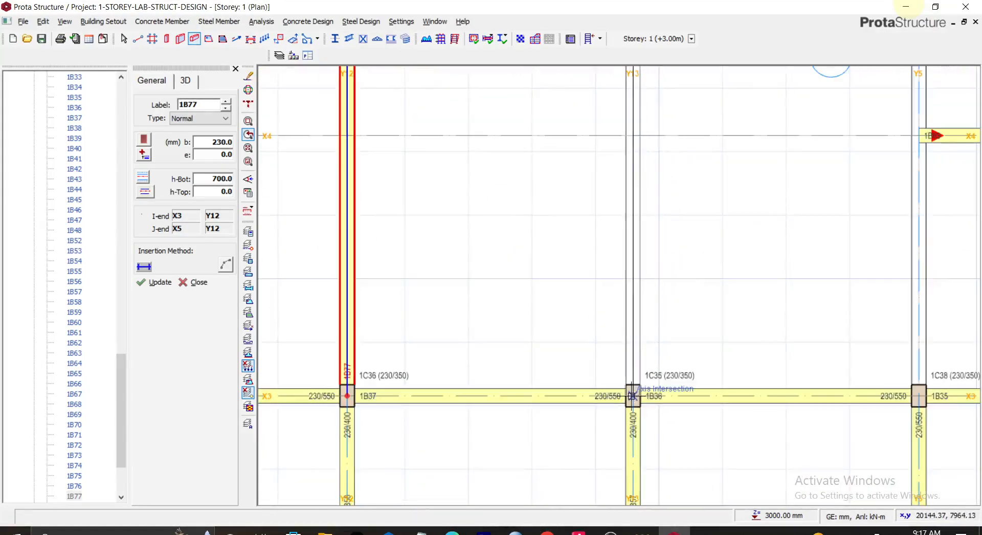
left_click(632, 394)
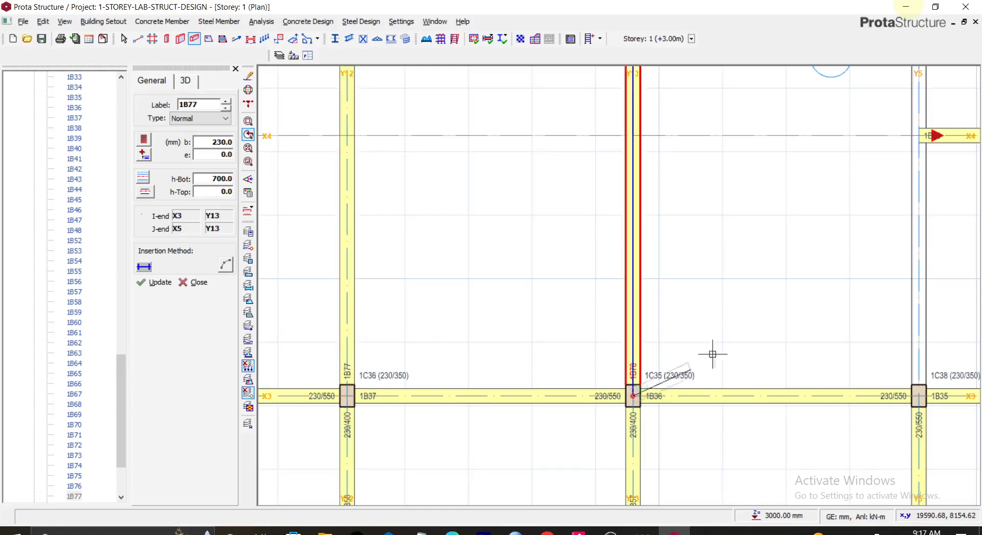
- Insert a 230/700 beam along axis Y5 from X5 to X3, splitting it at the supporting spans
scroll(819, 268, "down", 2)
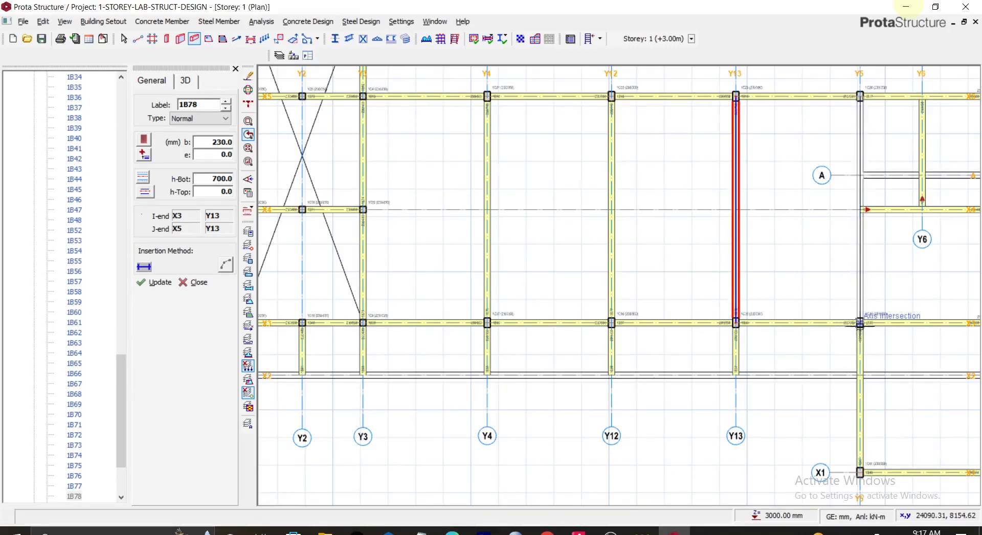
left_click(861, 324)
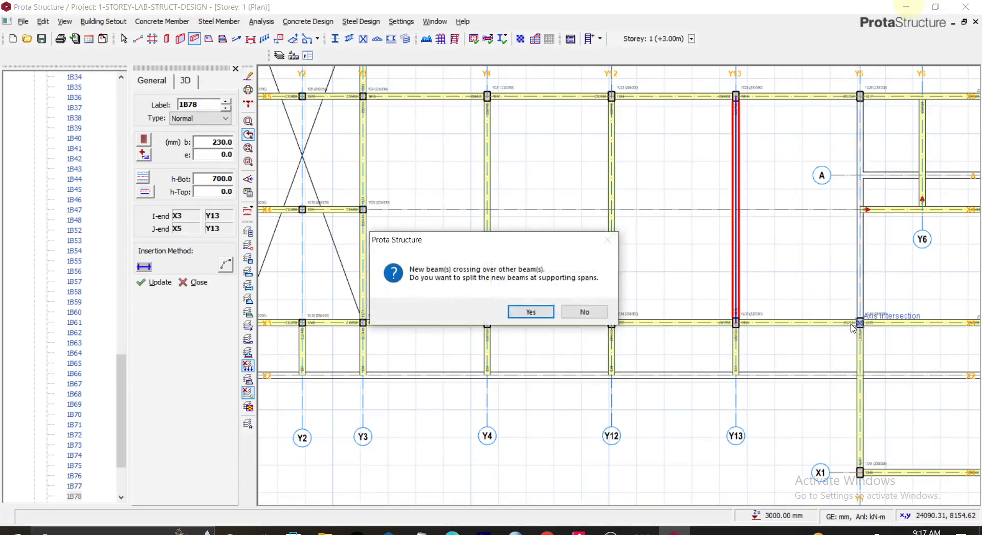
left_click(532, 312)
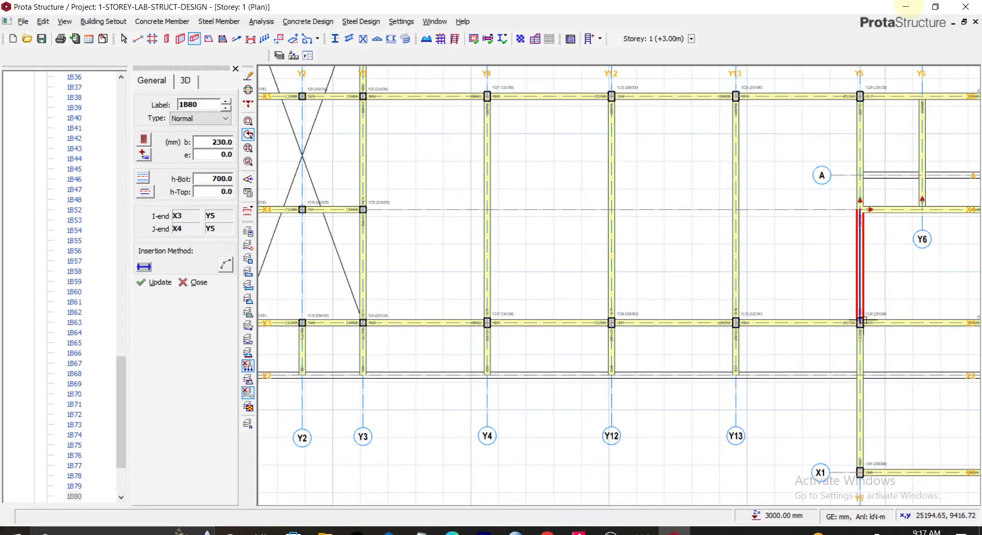
- Insert a 230/700 beam along axis Y7 from X5 to X3, splitting it at the supporting spans
scroll(822, 382, "up", 2)
scroll(857, 331, "down", 3)
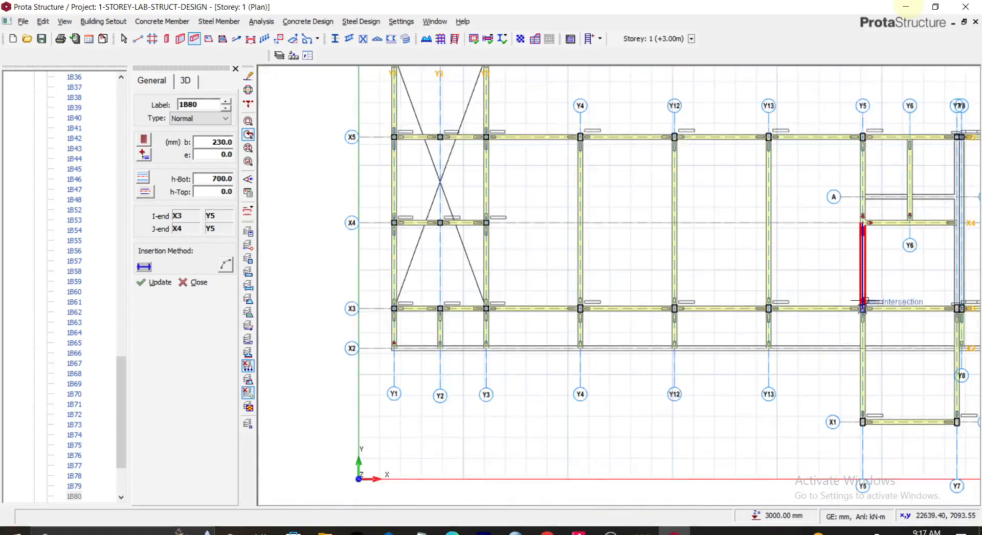
middle_click_drag(926, 251, 697, 265)
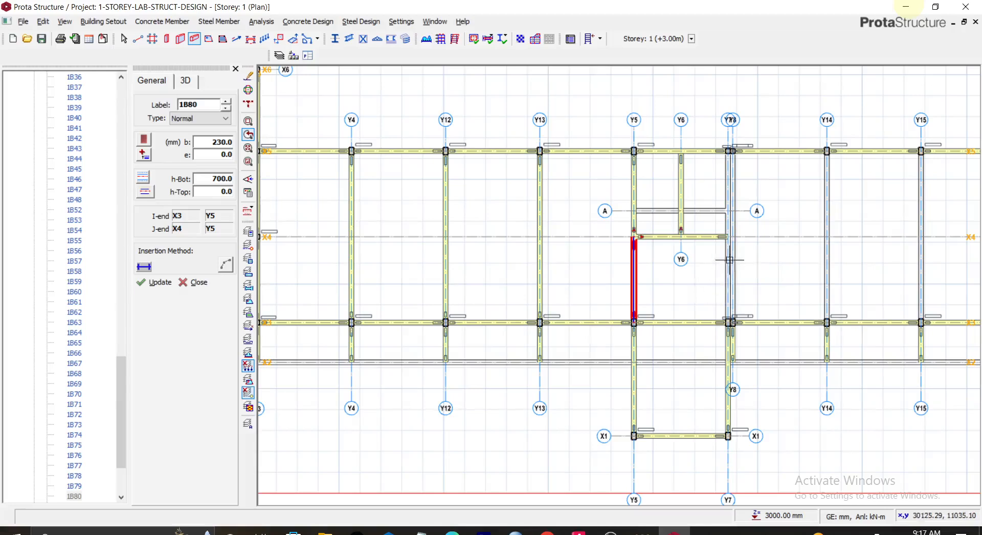
scroll(716, 245, "up", 2)
scroll(714, 246, "up", 1)
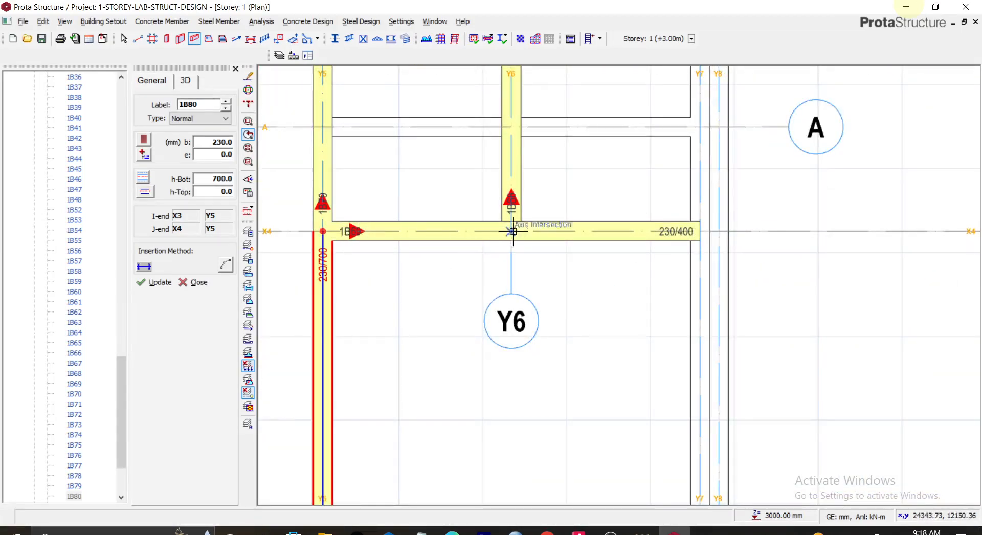
scroll(692, 129, "down", 1)
middle_click_drag(690, 128, 650, 243)
left_click(657, 106)
left_click(656, 500)
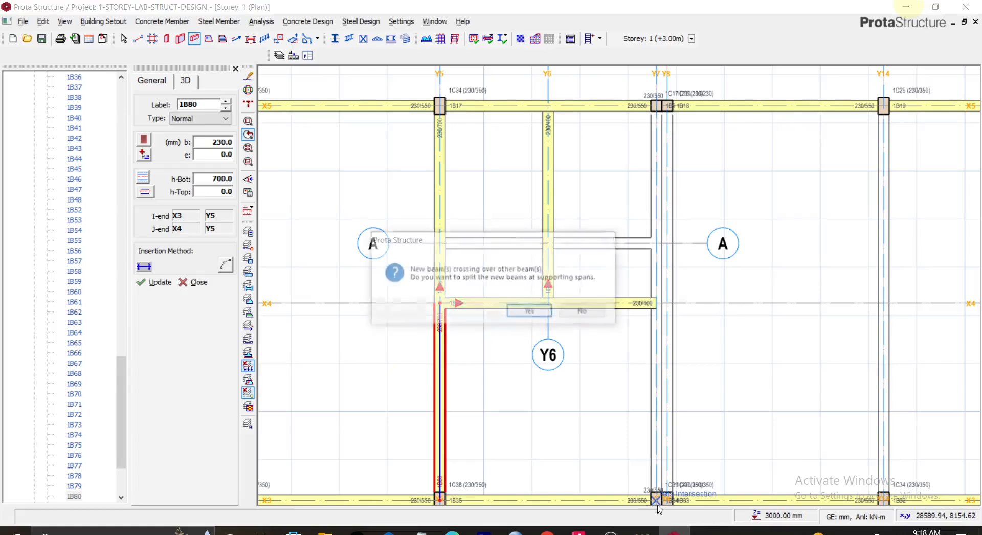
left_click(523, 310)
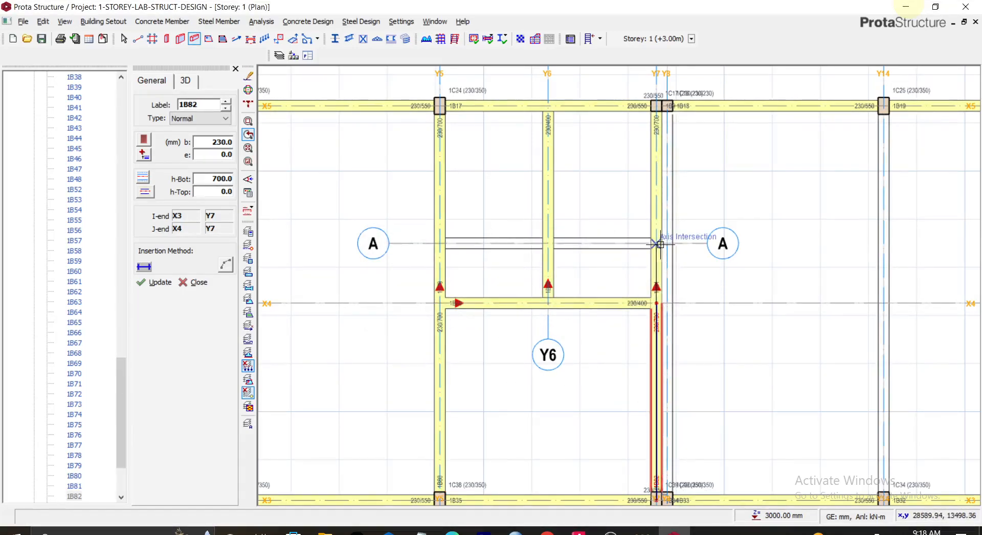
- Insert a 230/700 beam along axis Y8 between the columns at X5 and X3
scroll(679, 136, "up", 2)
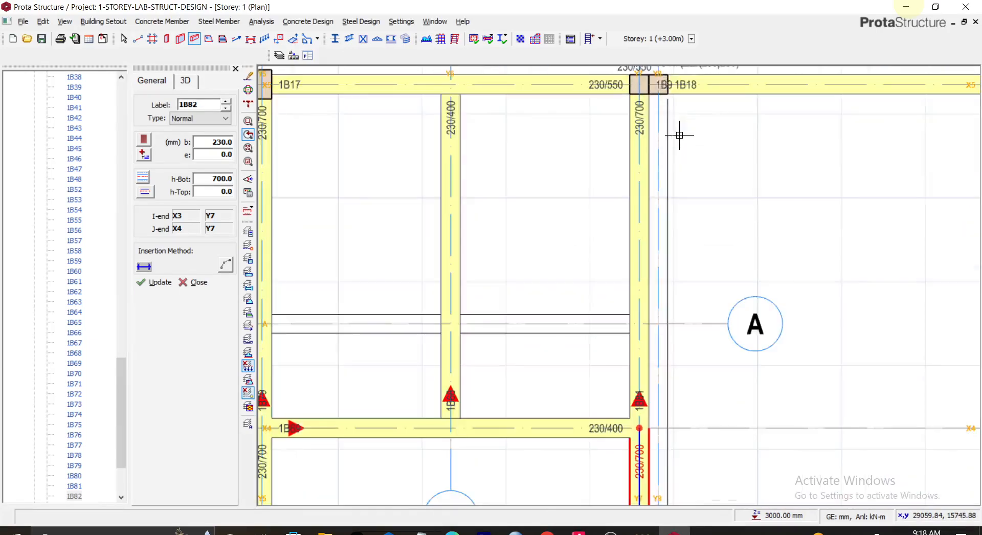
left_click(657, 85)
middle_click_drag(665, 430, 676, 201)
scroll(688, 491, "down", 2)
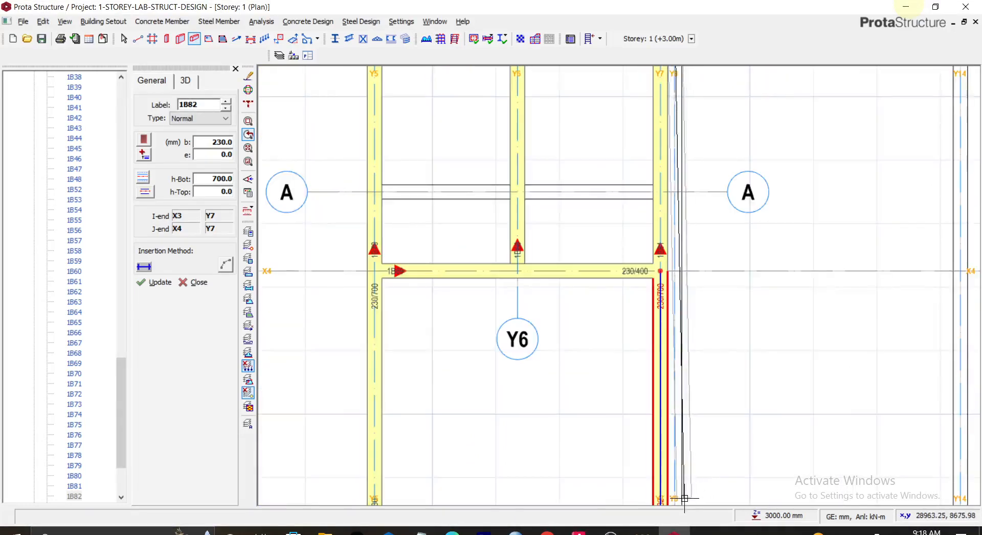
middle_click_drag(686, 499, 692, 357)
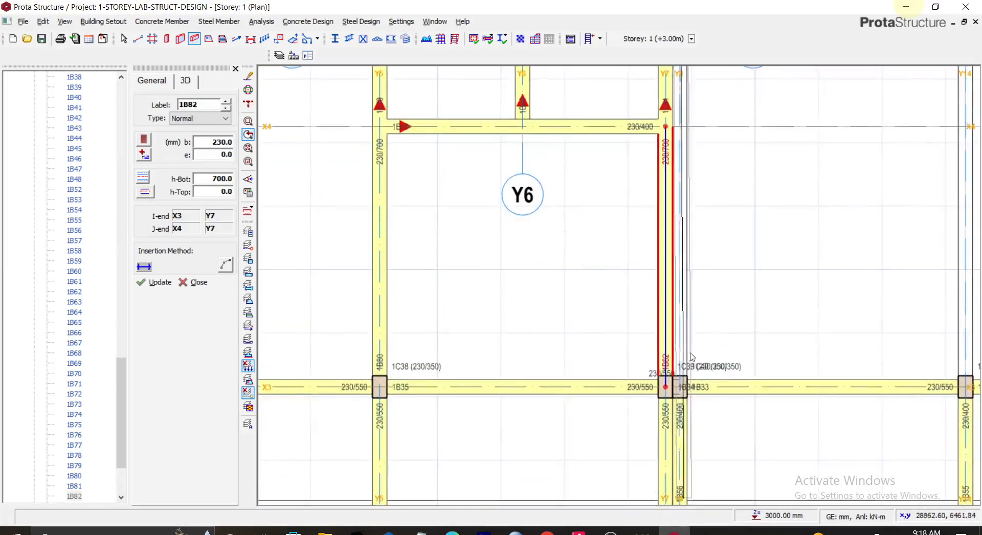
left_click(680, 386)
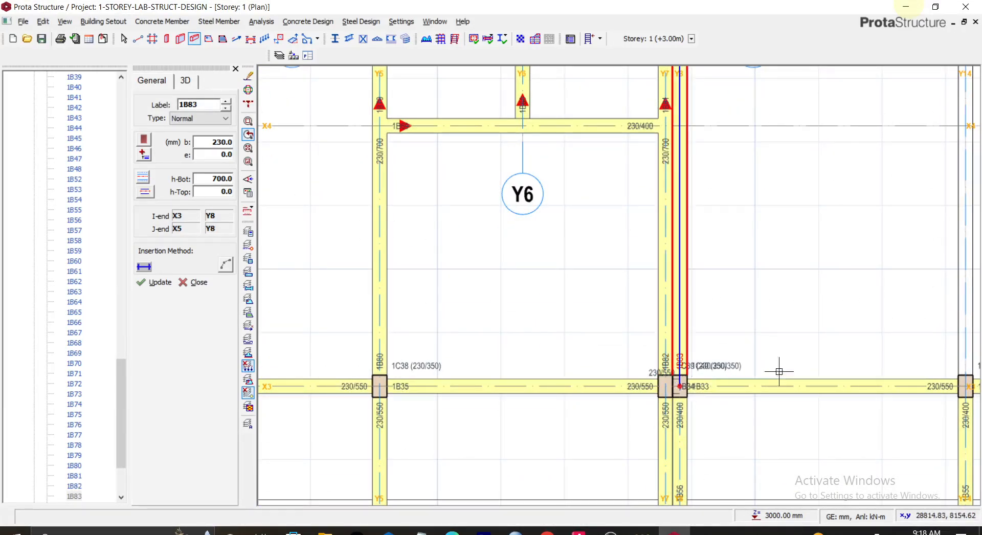
- Insert a 230/700 beam along axis Y14 from X5 to X3 and end the beam chain there
scroll(812, 314, "down", 2)
middle_click_drag(915, 256, 737, 278)
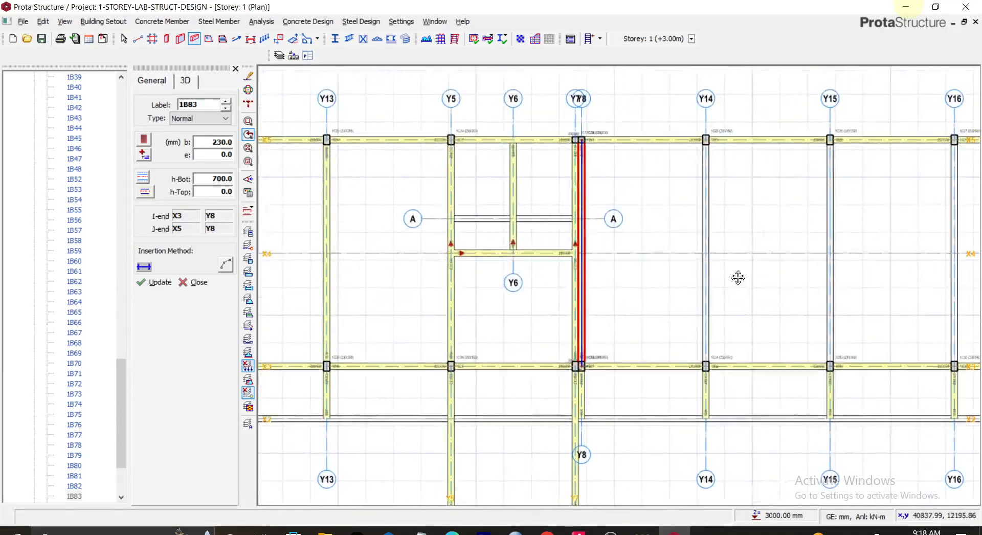
left_click(702, 139)
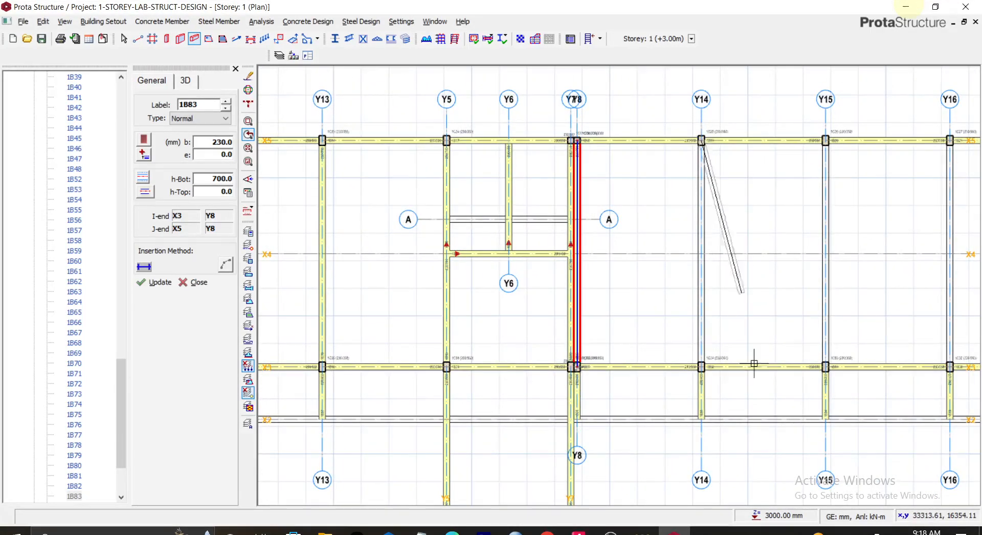
left_click(702, 366)
left_click(702, 367)
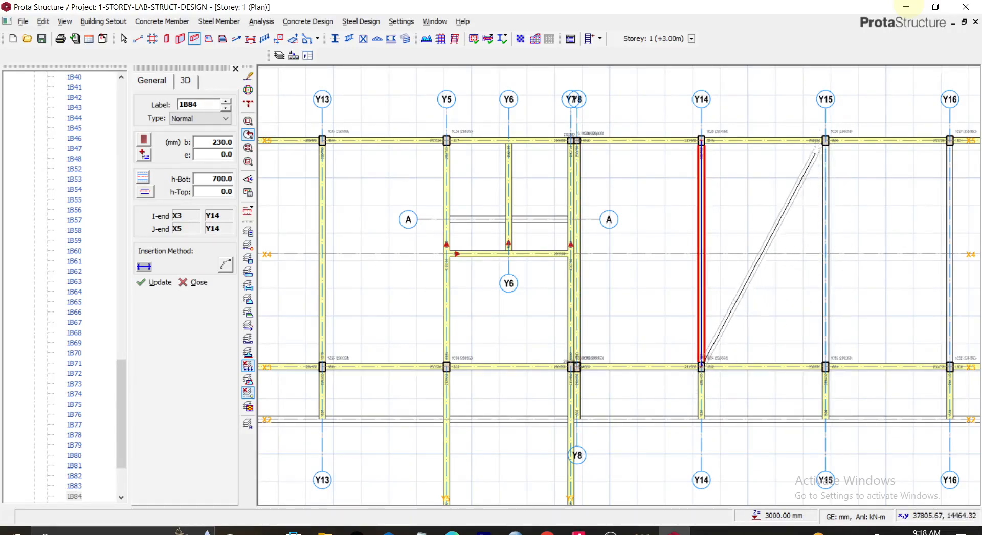
key("Escape")
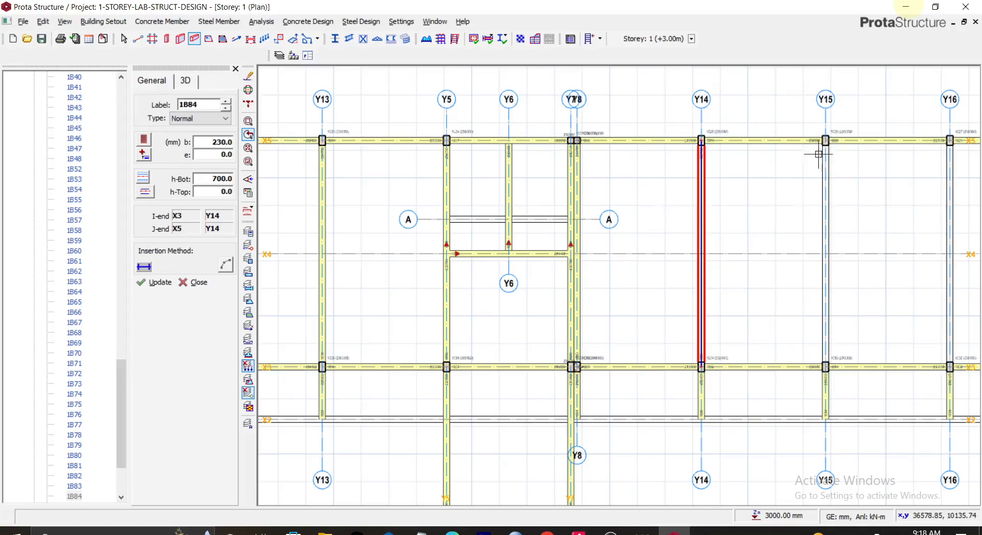
- Insert 230/700 beams along axes Y15 and Y16 from X5 to X3, and leave the beam command
left_click(827, 141)
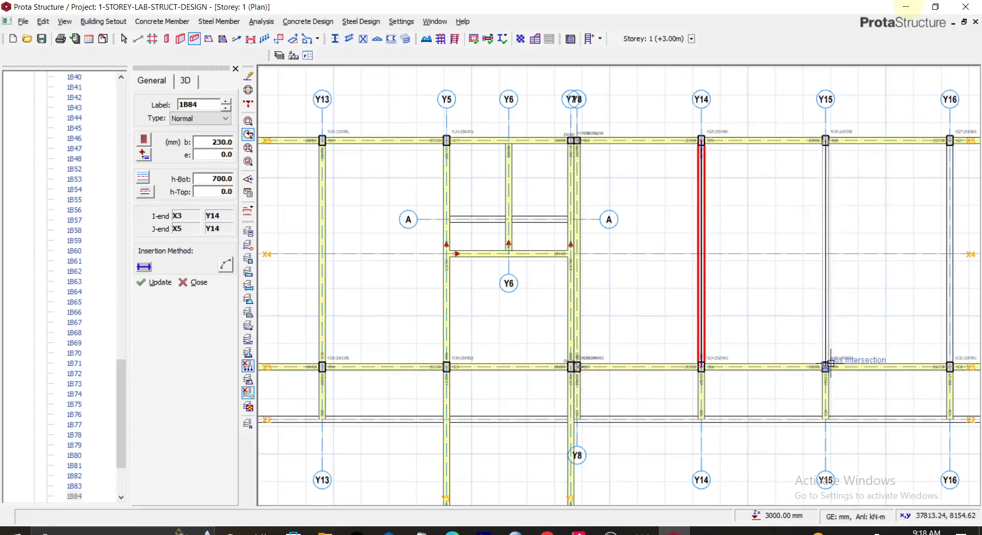
left_click(827, 368)
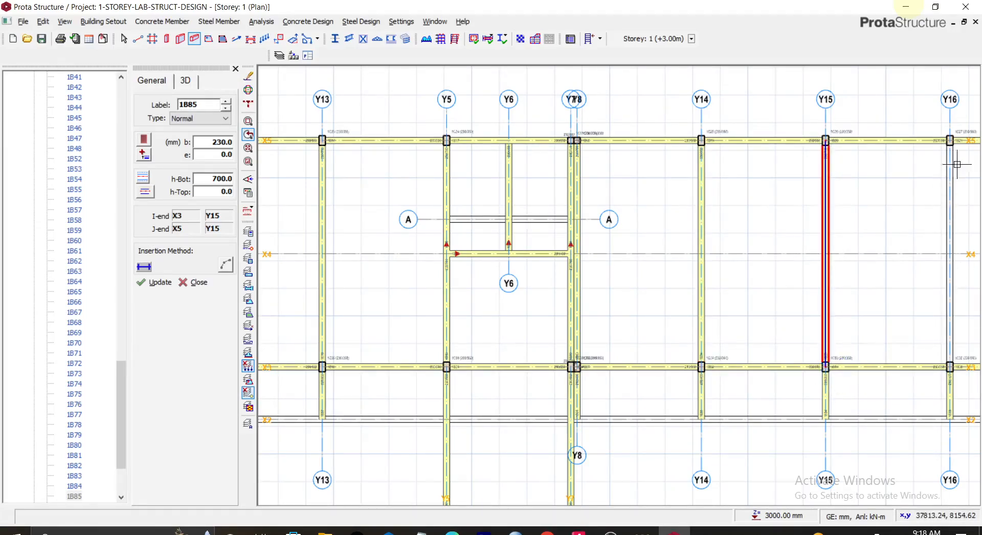
left_click(950, 141)
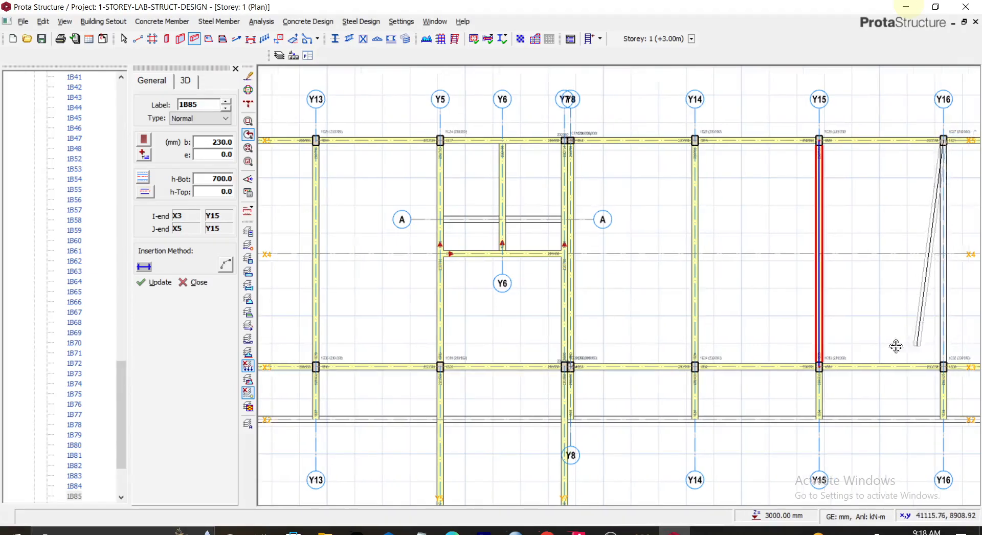
middle_click_drag(910, 347, 680, 327)
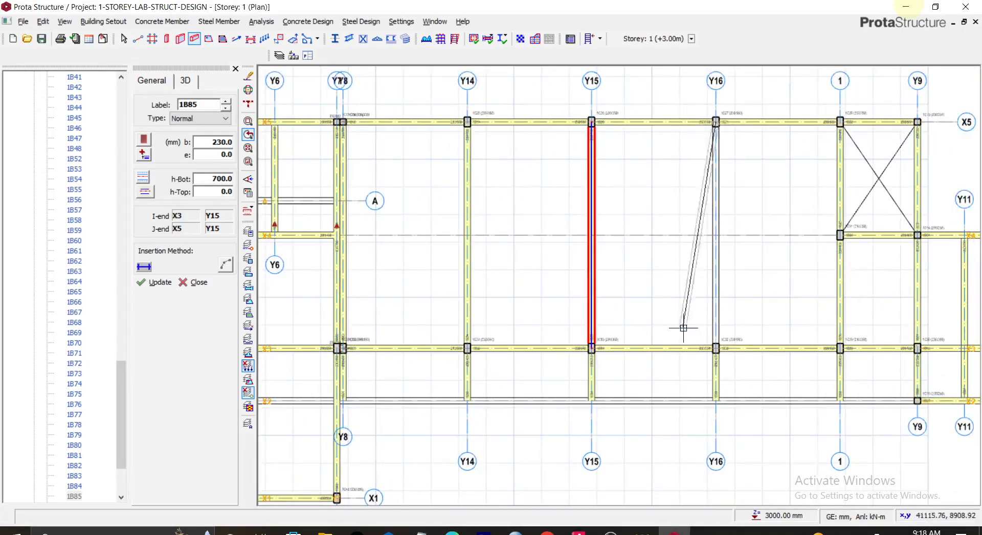
left_click(717, 347)
scroll(655, 317, "down", 4)
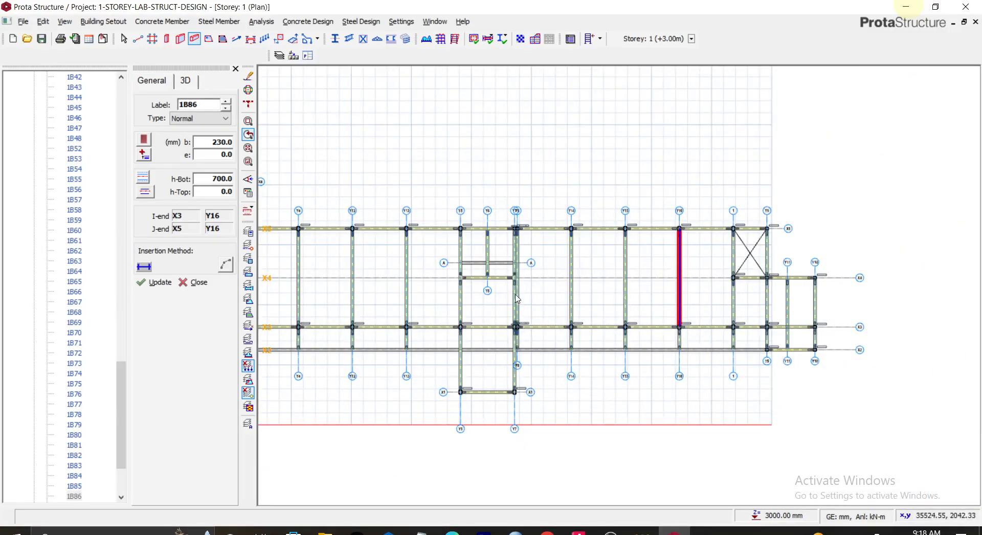
key("Escape")
- Open the architectural plan KG LAB. GROUND FLOOR.pdf from the CadinBim\KG AutoCAD folder on drive D for reference
scroll(516, 282, "up", 5)
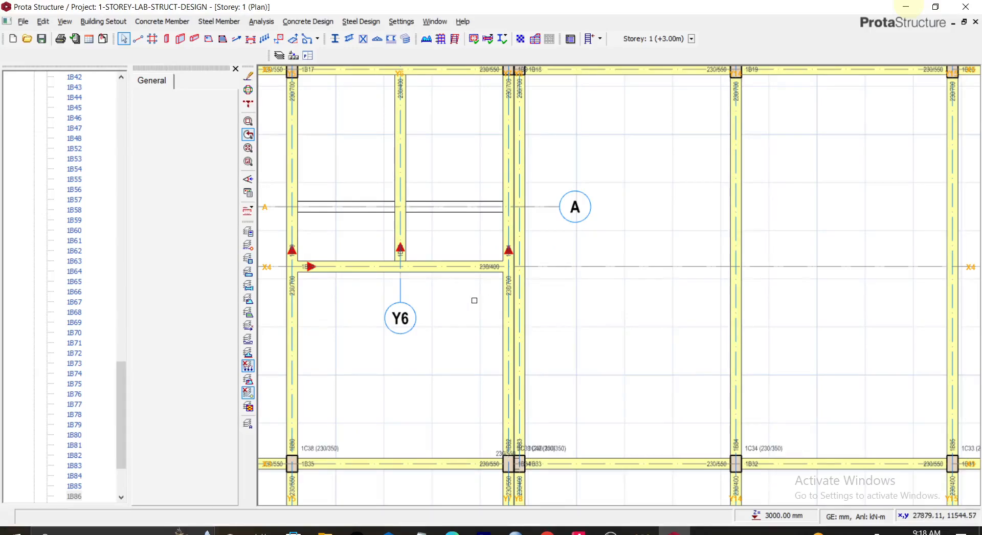
middle_click_drag(474, 301, 817, 320)
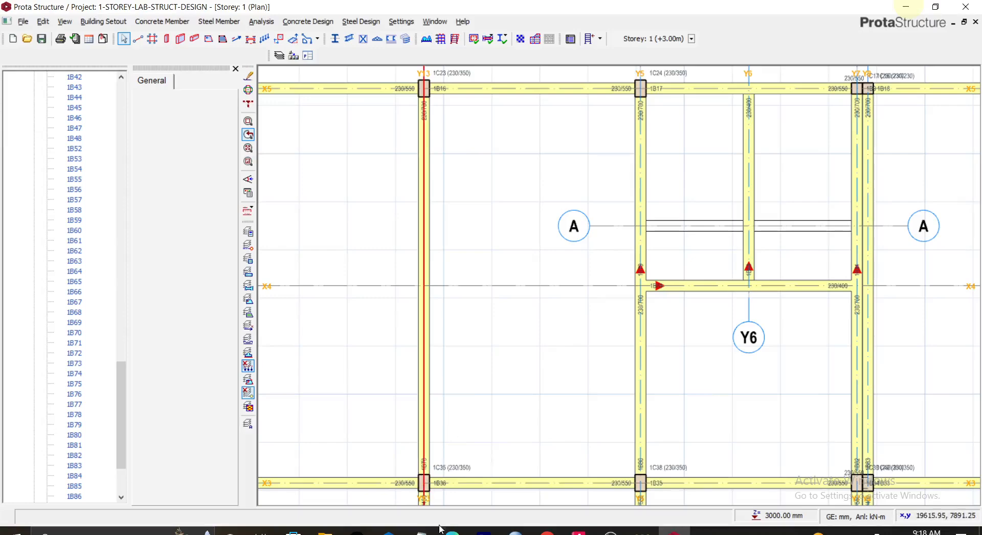
left_click(907, 7)
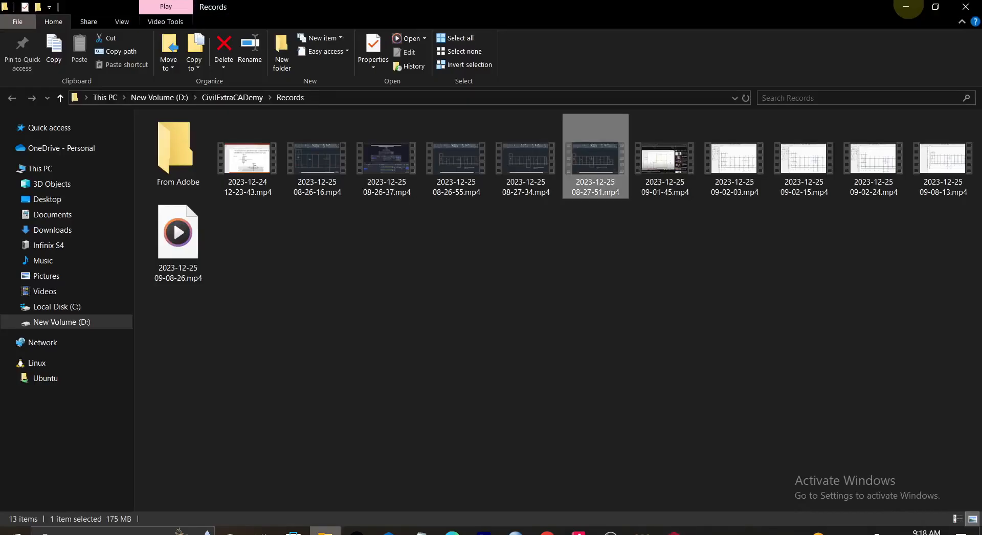
left_click(72, 321)
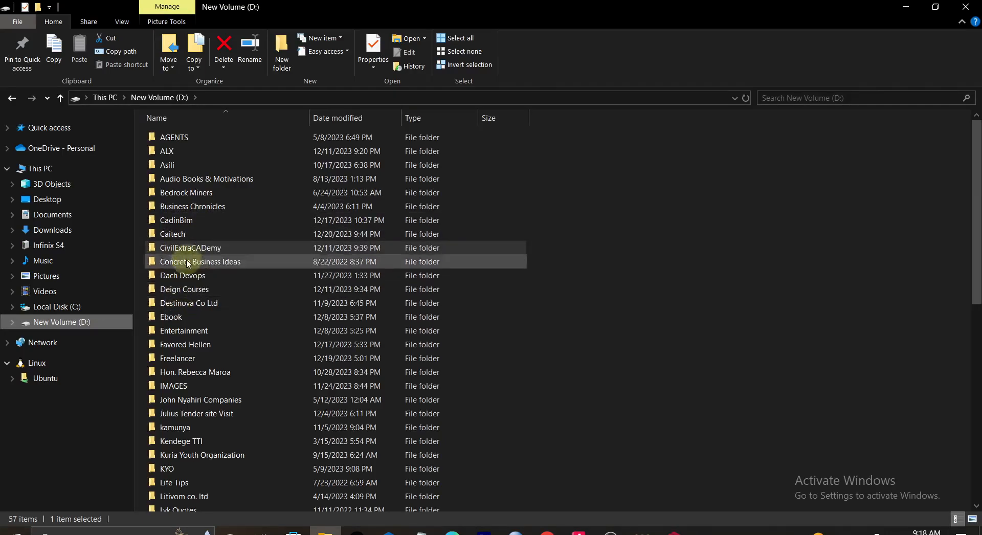
double_click(189, 220)
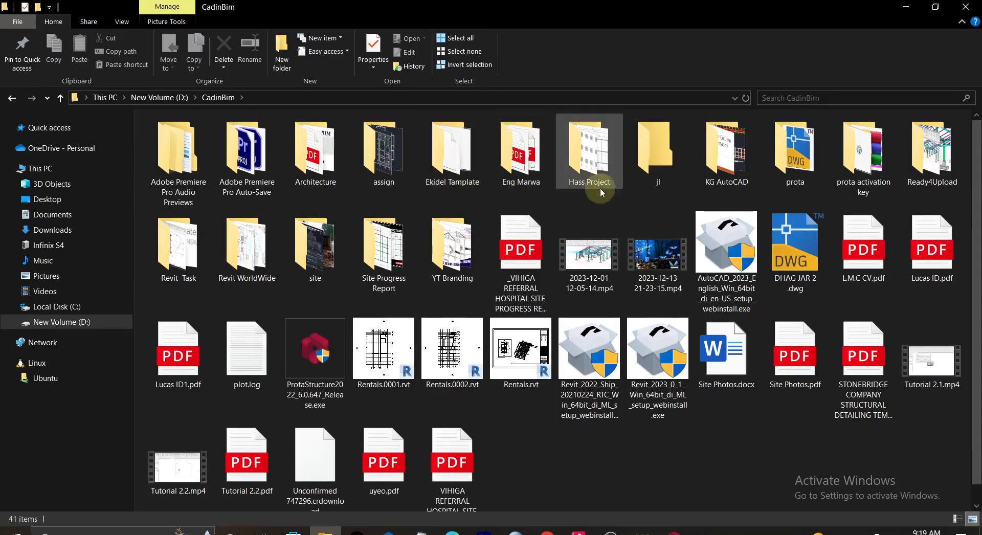
double_click(728, 156)
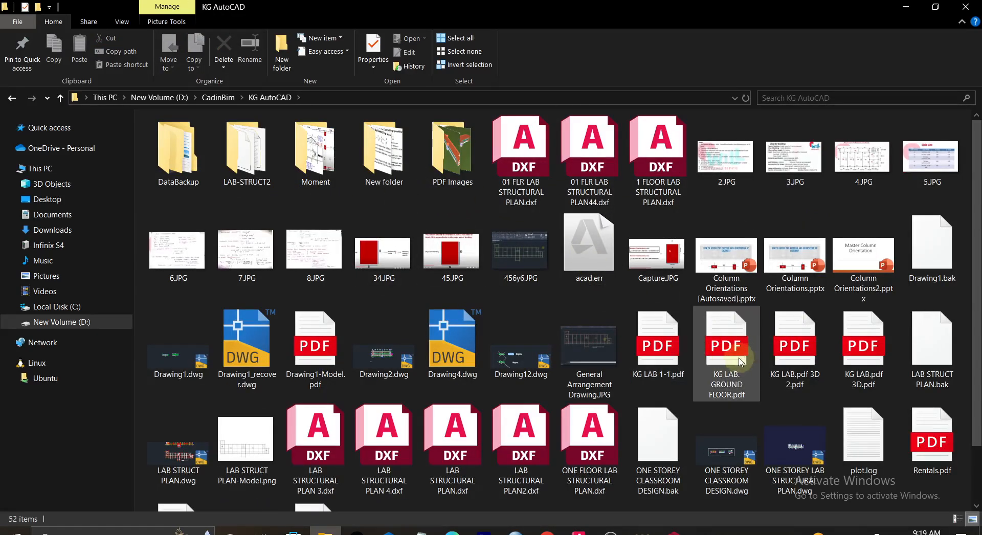
double_click(723, 356)
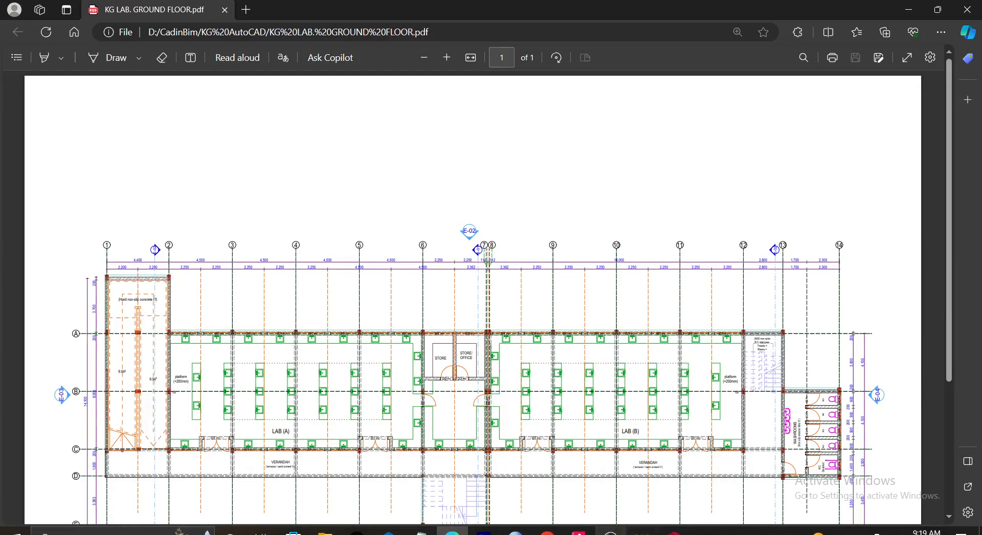
- Switch back to ProtaStructure and insert 230 by 230 mm columns on axis X4 at its intersections with Y5, Y7 and Y8
left_click(674, 532)
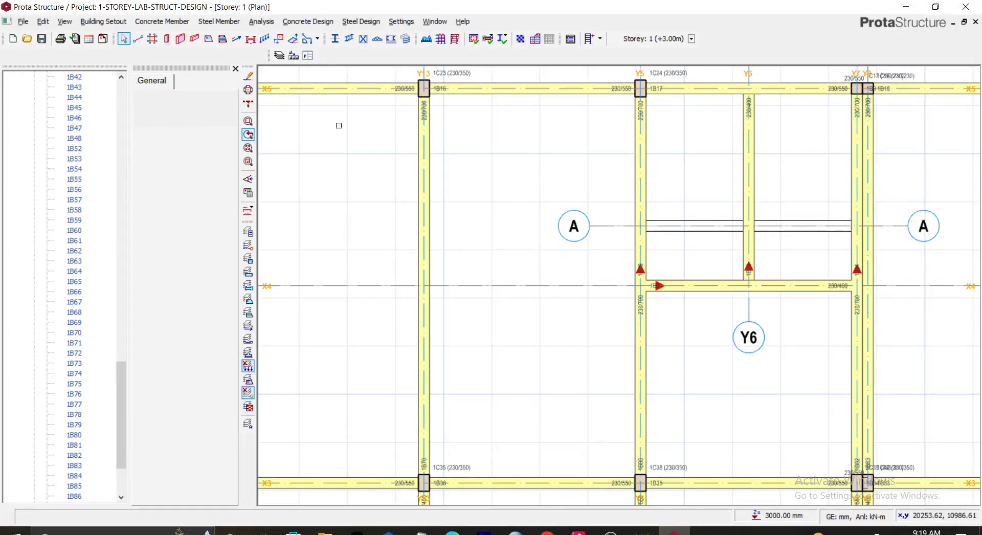
left_click(167, 39)
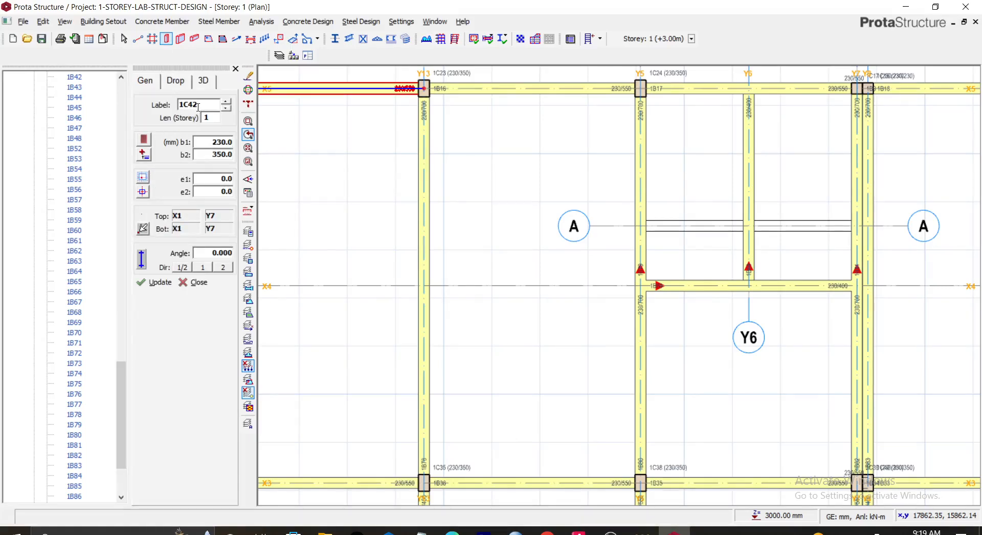
double_click(211, 143)
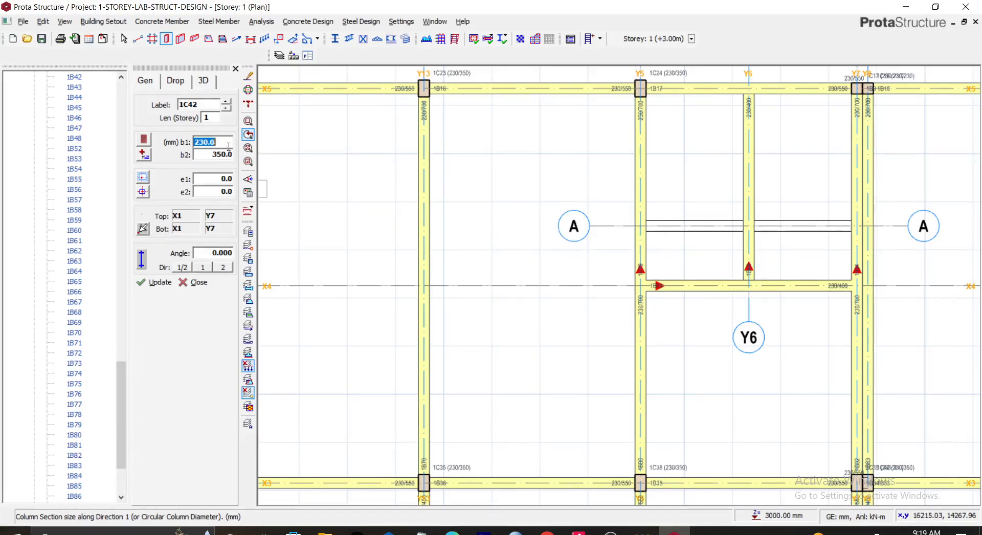
double_click(205, 158)
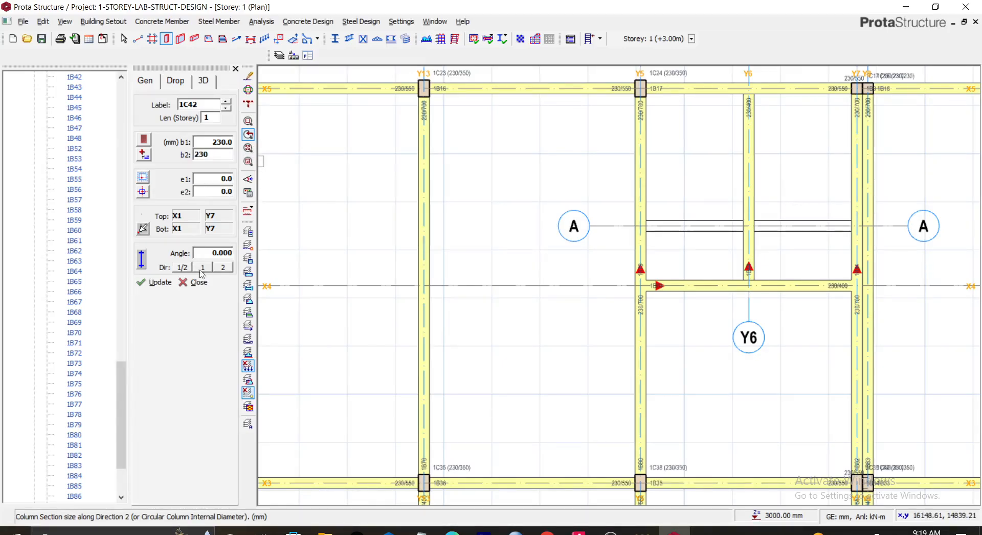
left_click(159, 282)
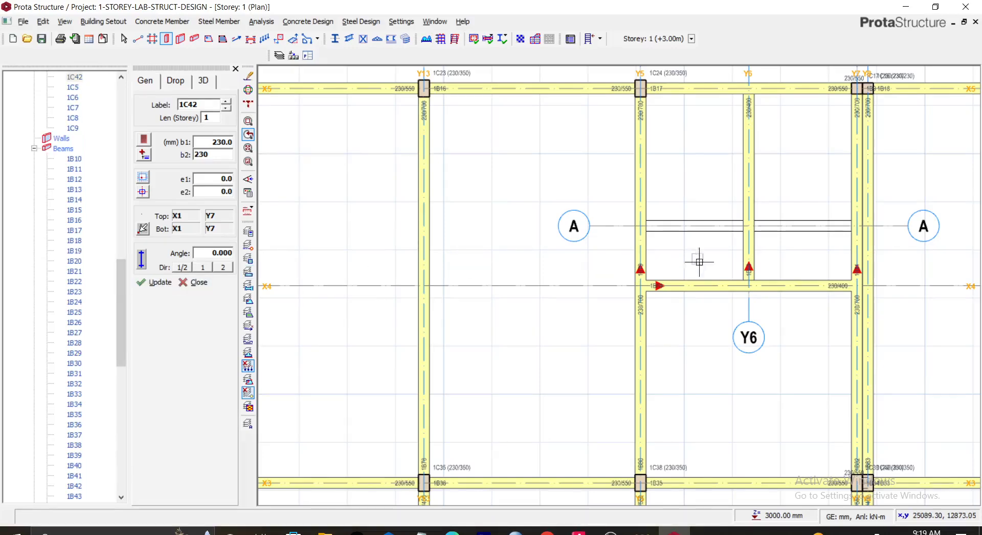
left_click(640, 285)
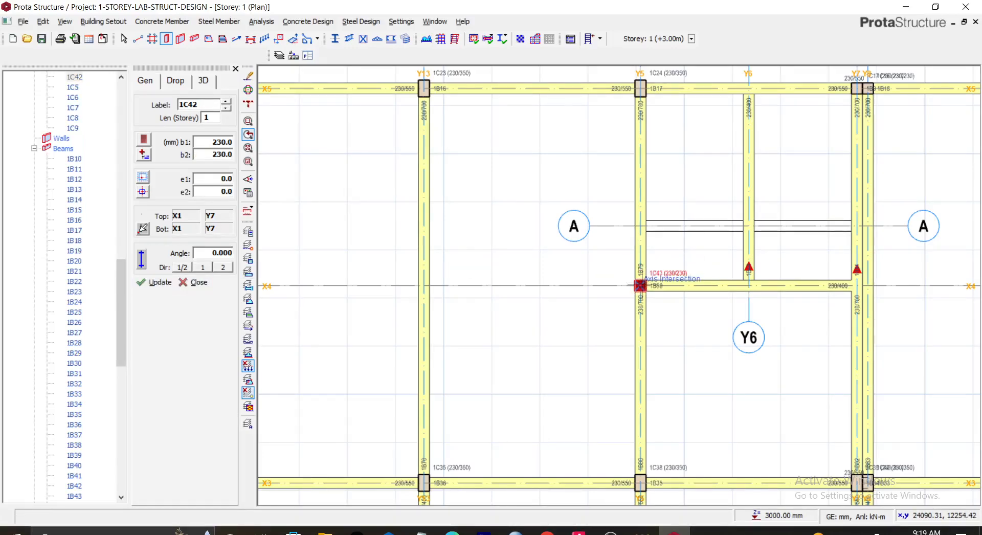
left_click(861, 285)
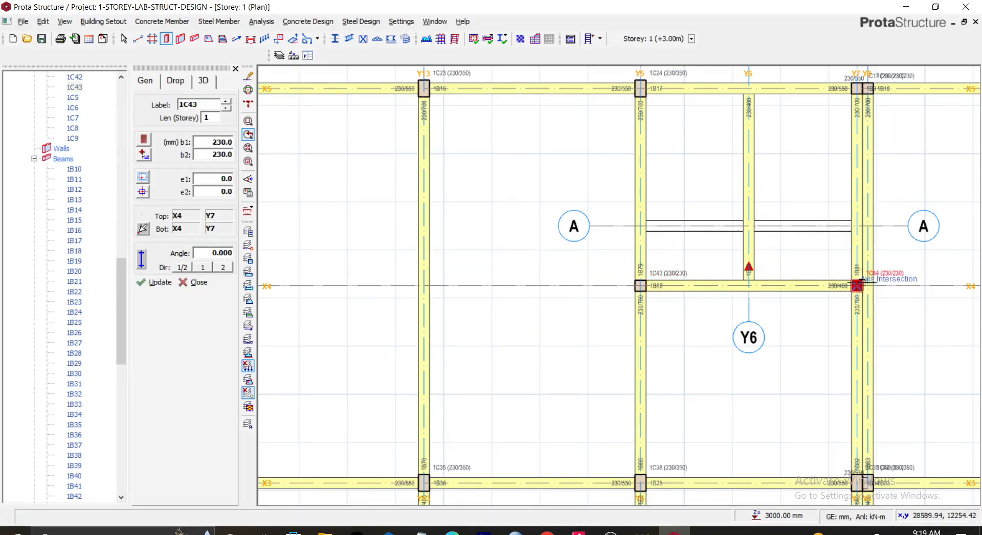
left_click(869, 282)
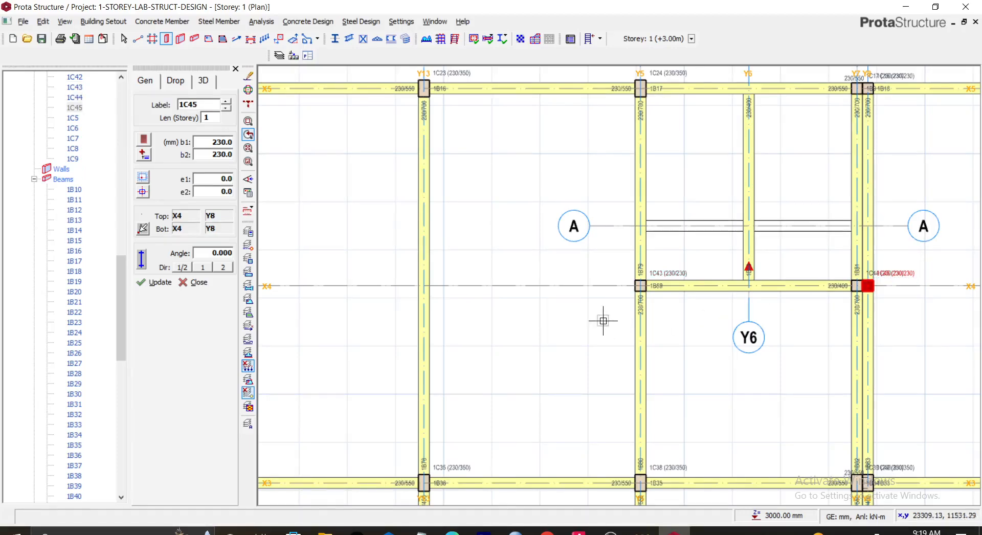
key("Escape")
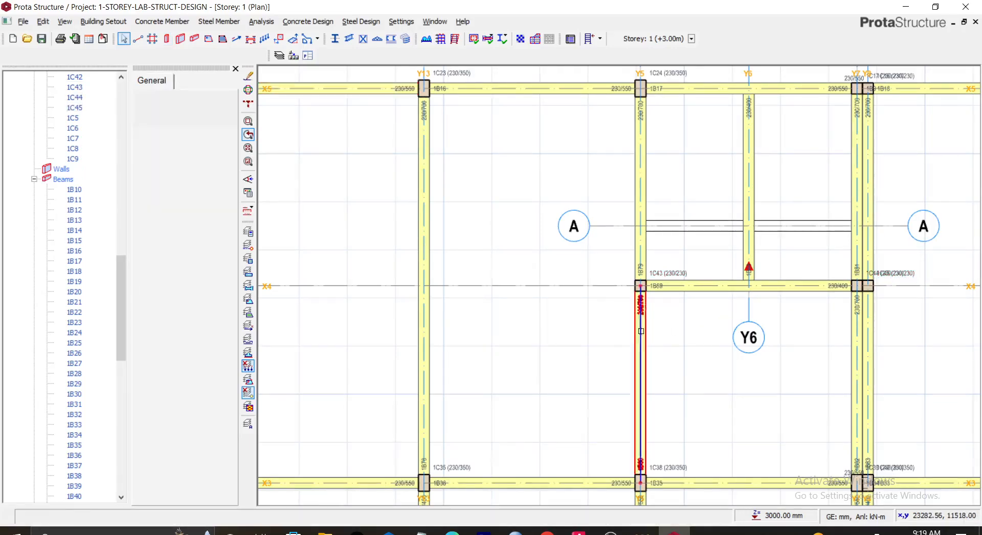
- Examine the Storey 1 plan across the whole building for the layout of columns and beams, including the bays along axis X4
scroll(652, 319, "down", 2)
scroll(716, 306, "up", 1)
scroll(700, 327, "down", 2)
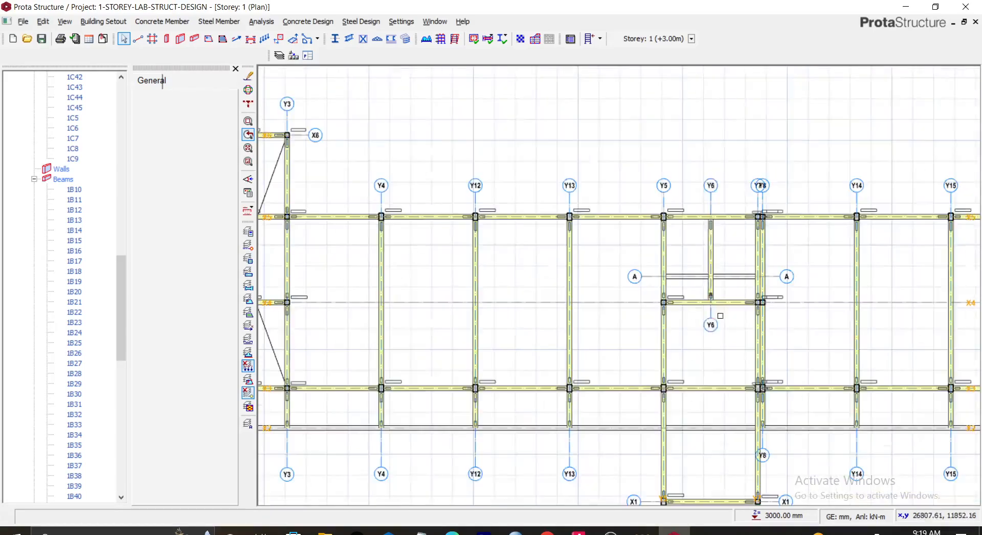
scroll(672, 387, "down", 2)
scroll(629, 428, "up", 4)
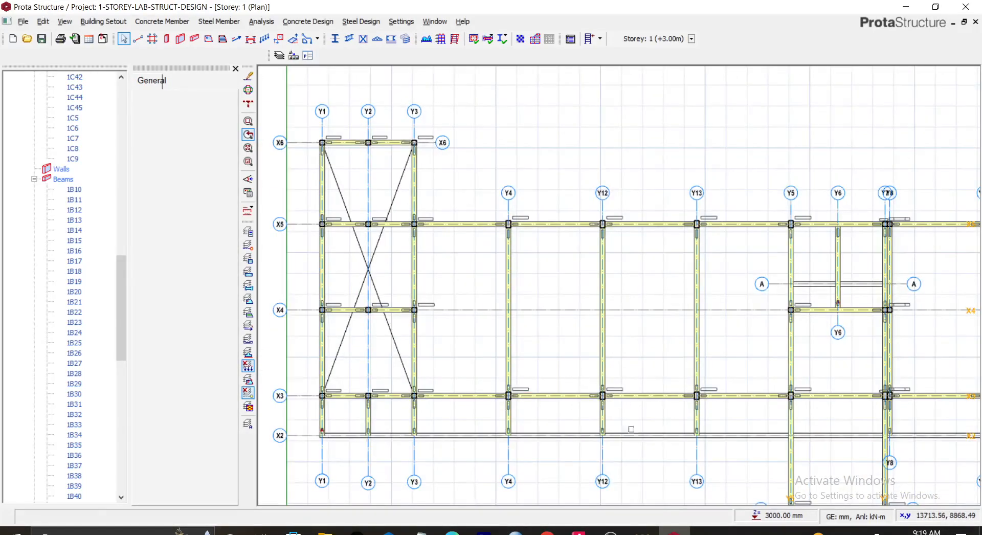
scroll(642, 421, "down", 4)
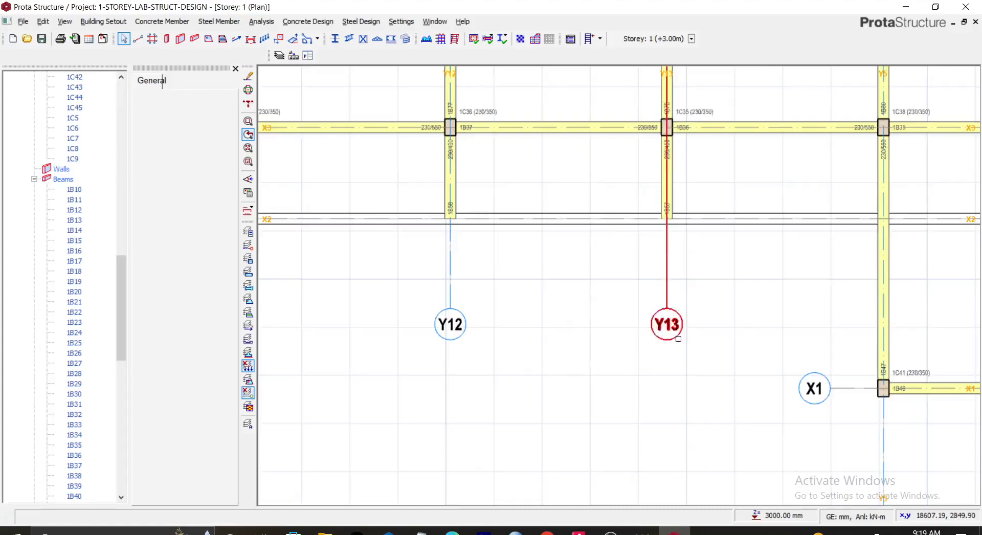
scroll(877, 292, "up", 4)
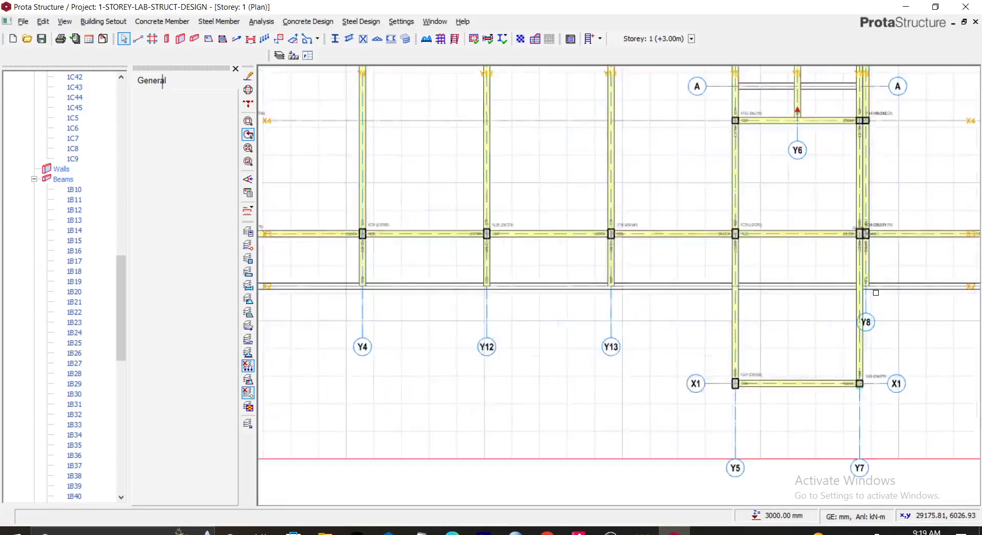
scroll(874, 291, "down", 4)
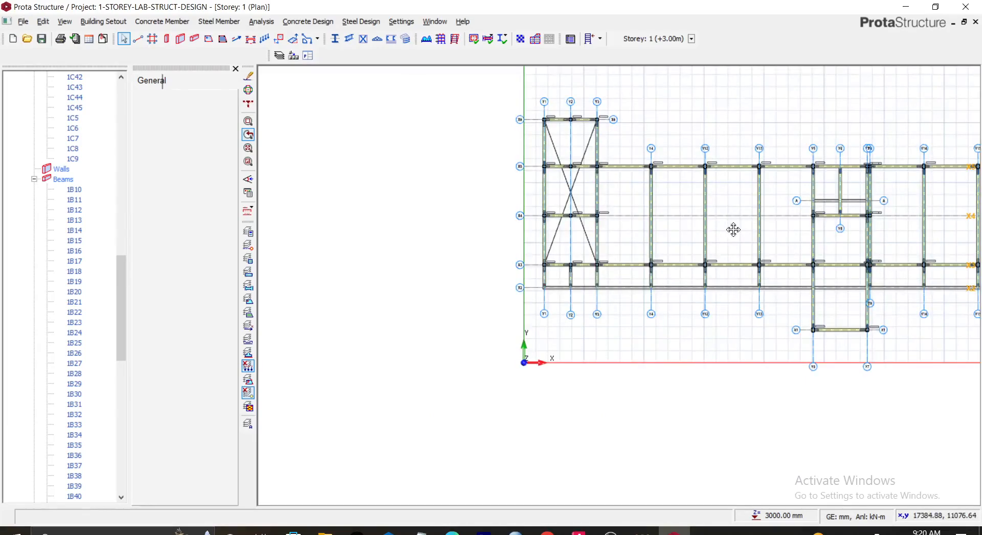
middle_click_drag(733, 230, 645, 263)
scroll(763, 247, "up", 4)
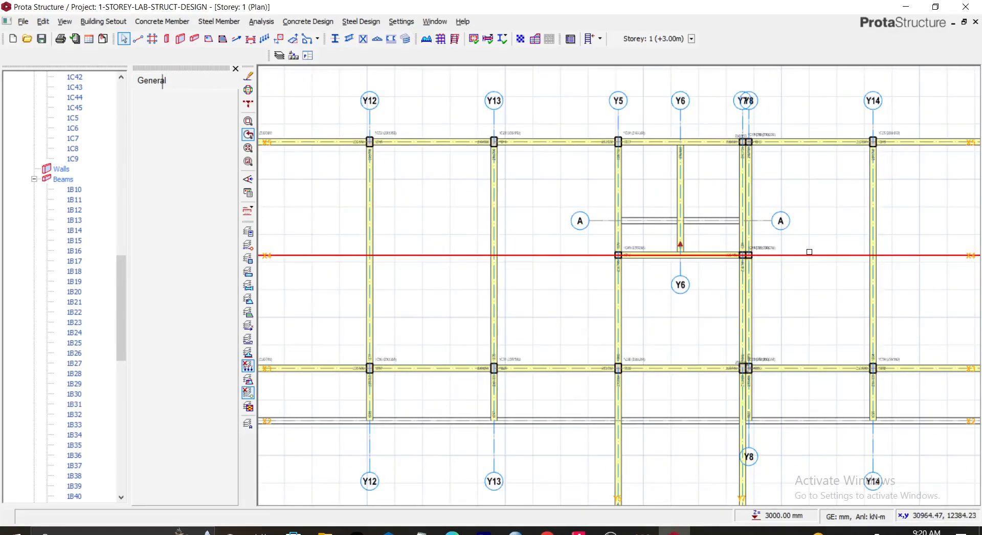
scroll(798, 254, "down", 5)
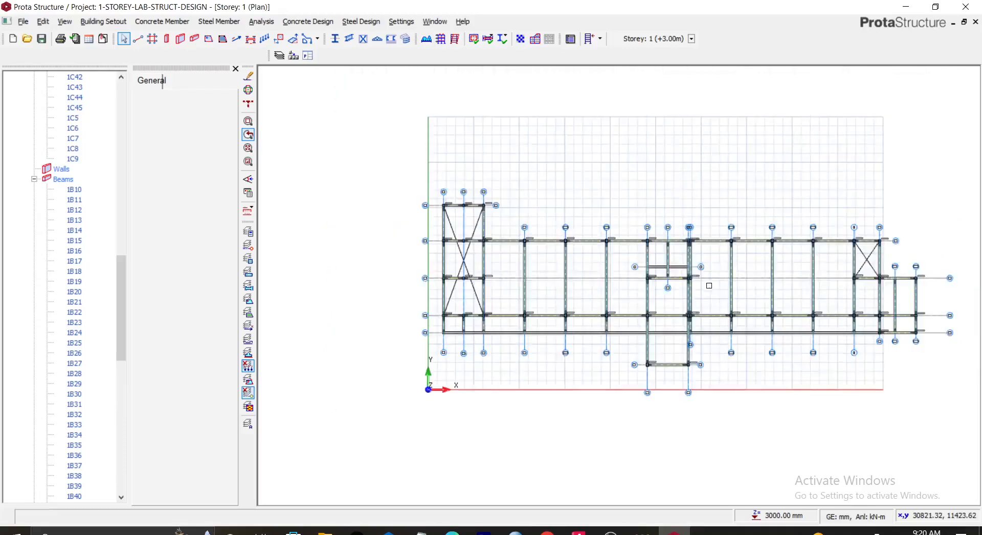
scroll(819, 286, "up", 3)
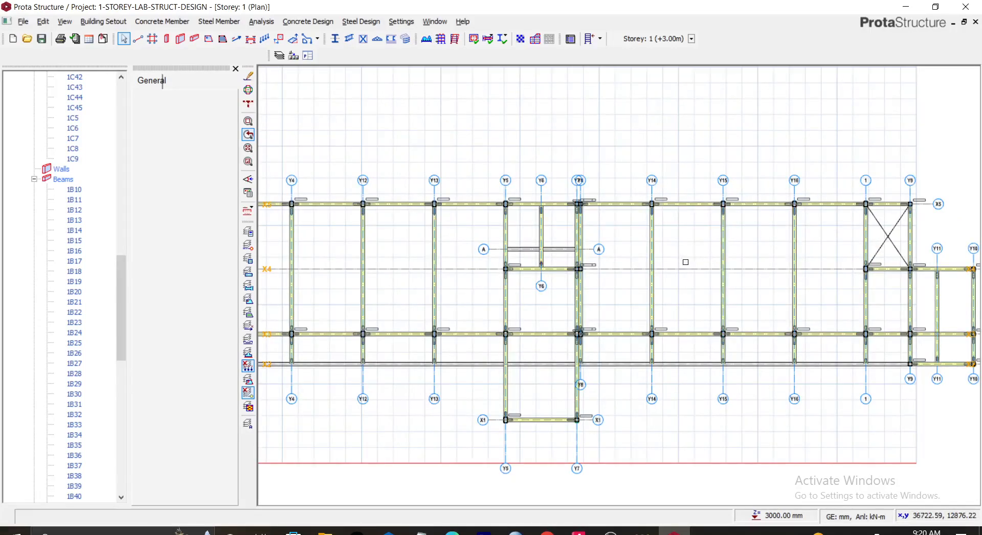
scroll(511, 265, "down", 4)
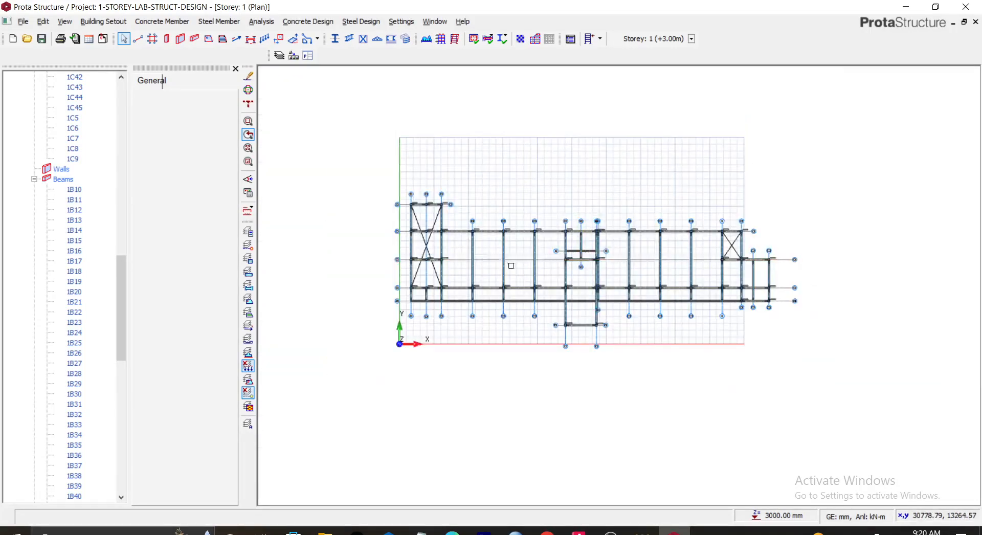
scroll(499, 266, "up", 4)
scroll(493, 256, "up", 3)
scroll(458, 237, "down", 3)
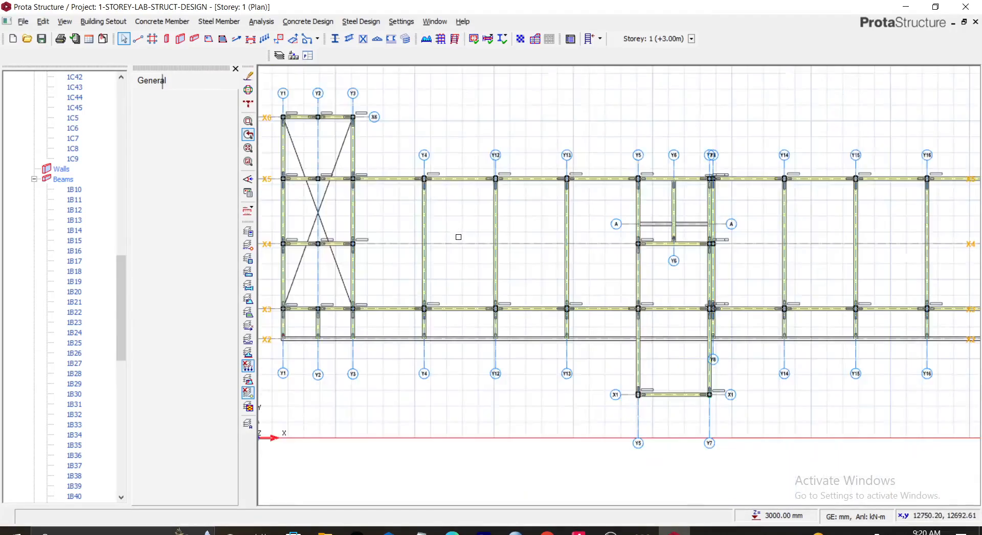
scroll(368, 241, "up", 3)
scroll(368, 241, "down", 3)
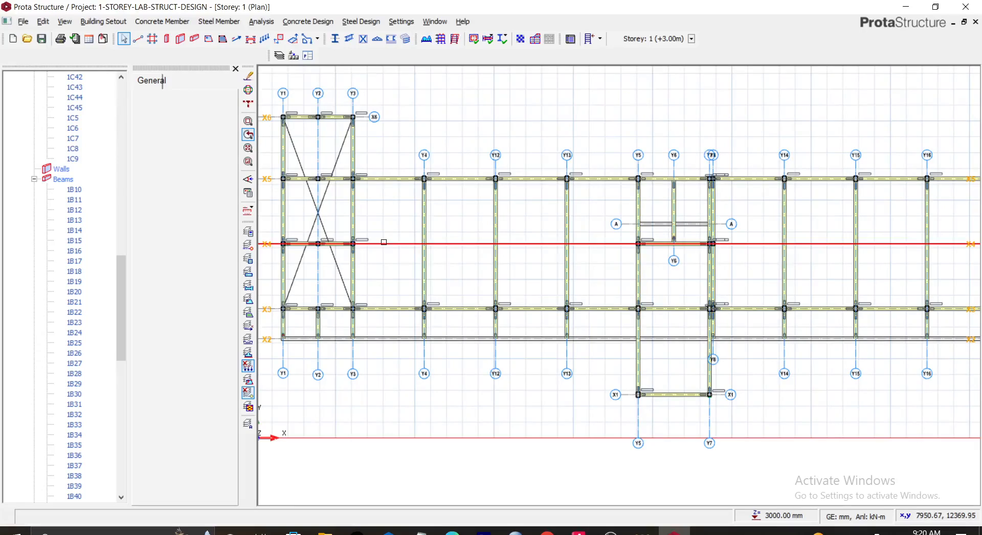